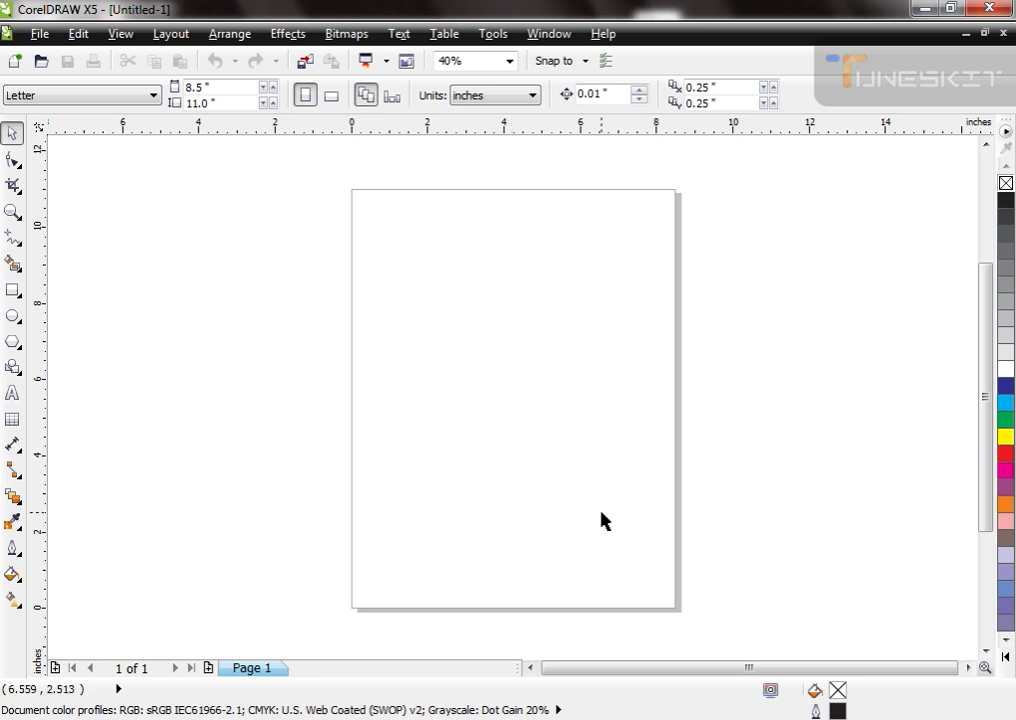
# Step: Draw a rectangle on the page and set its size to 3.5 inches wide by 2 inches high
pyautogui.click(12, 289)
pyautogui.moveTo(352, 329); pyautogui.dragTo(581, 446)
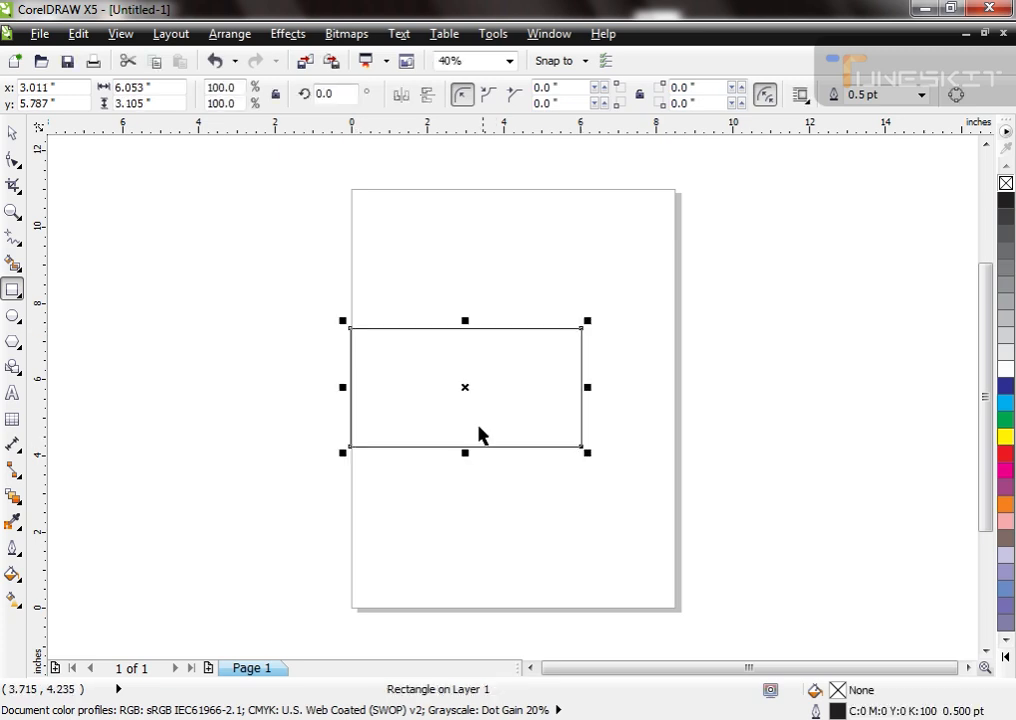
pyautogui.click(12, 133)
pyautogui.moveTo(174, 88); pyautogui.dragTo(68, 83)
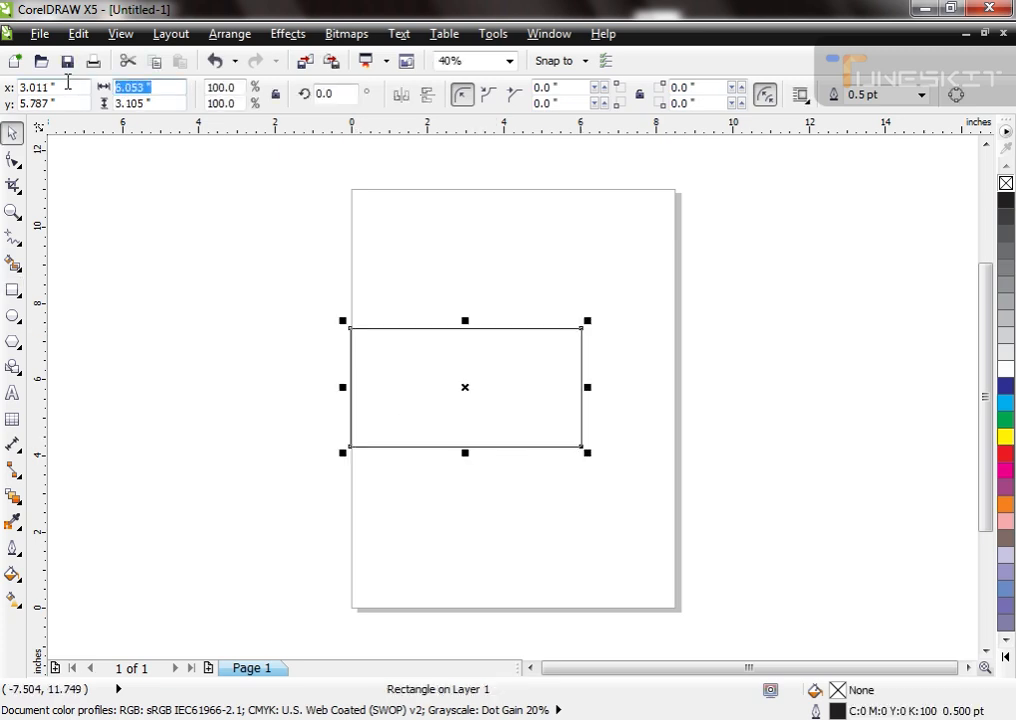
pyautogui.write('3.5')
pyautogui.press('Tab')
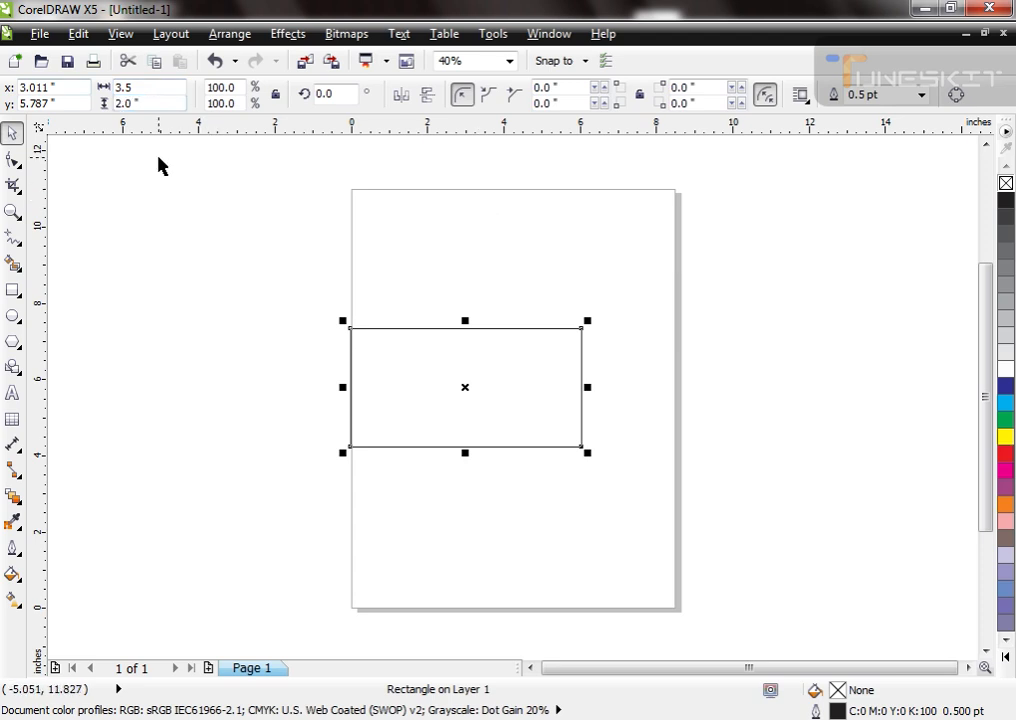
pyautogui.write('2')
pyautogui.press('Return')
pyautogui.hotkey('shift', 'F2')
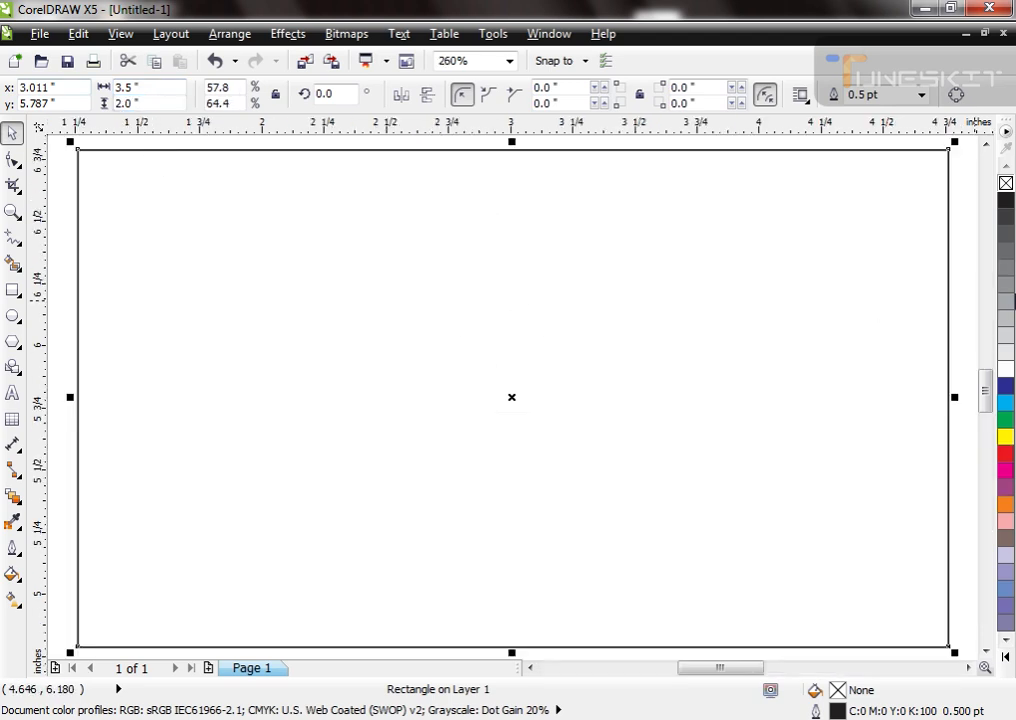
# Step: Fill the 3.5 by 2 inch rectangle with white
pyautogui.click(1005, 369)
pyautogui.scroll(-2, 674, 343)
pyautogui.scroll(2, 674, 343)
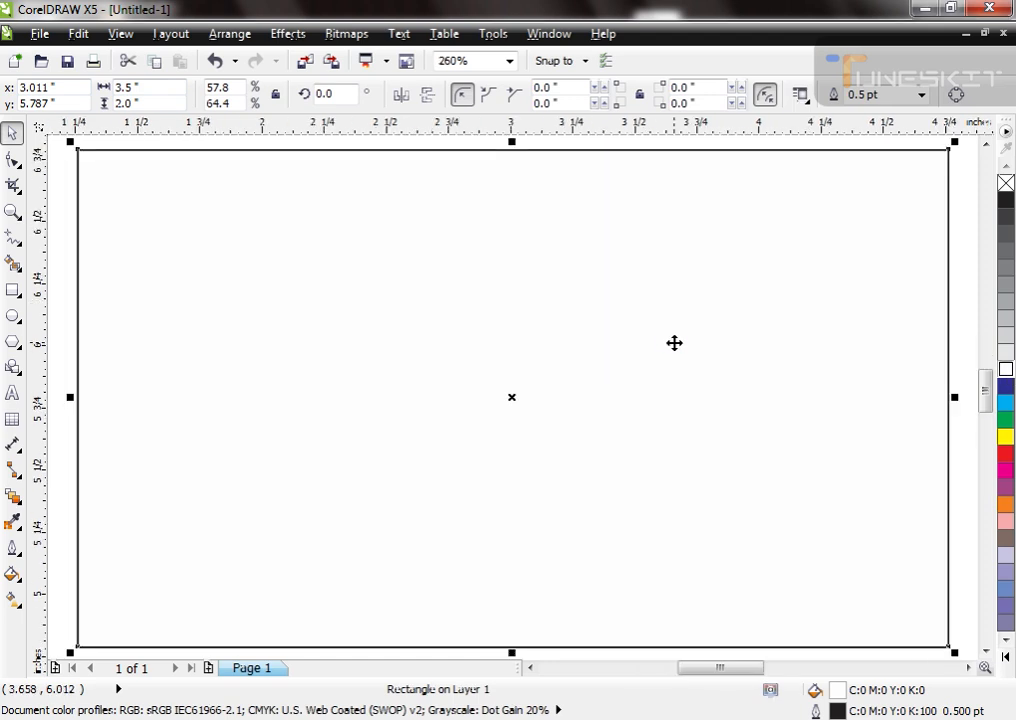
pyautogui.doubleClick(125, 87)
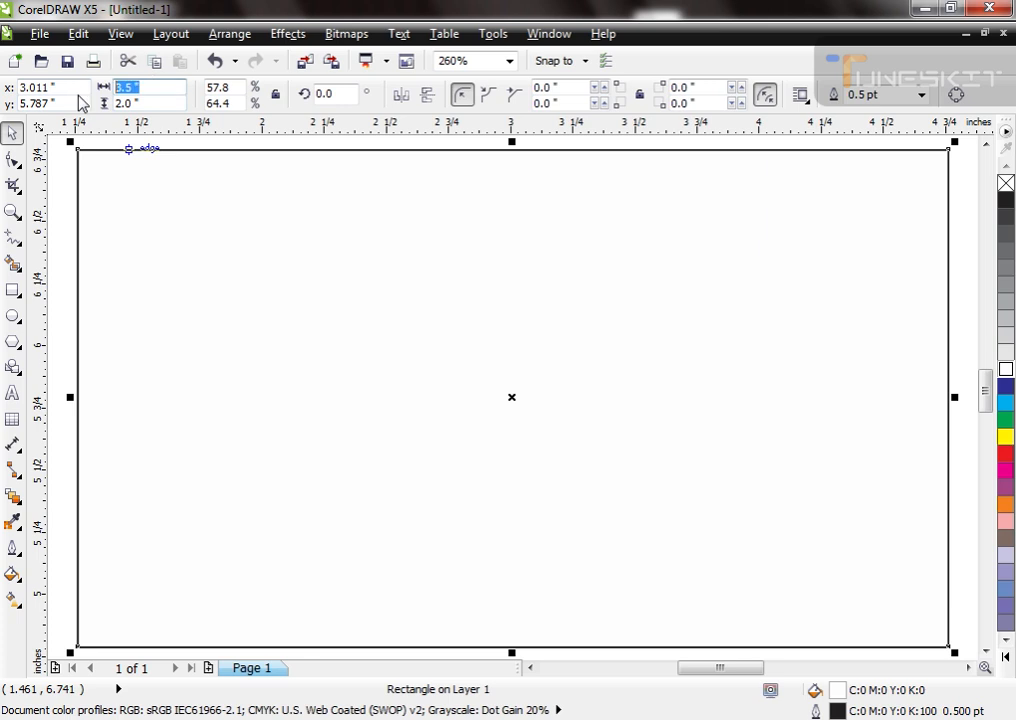
pyautogui.write('2.')
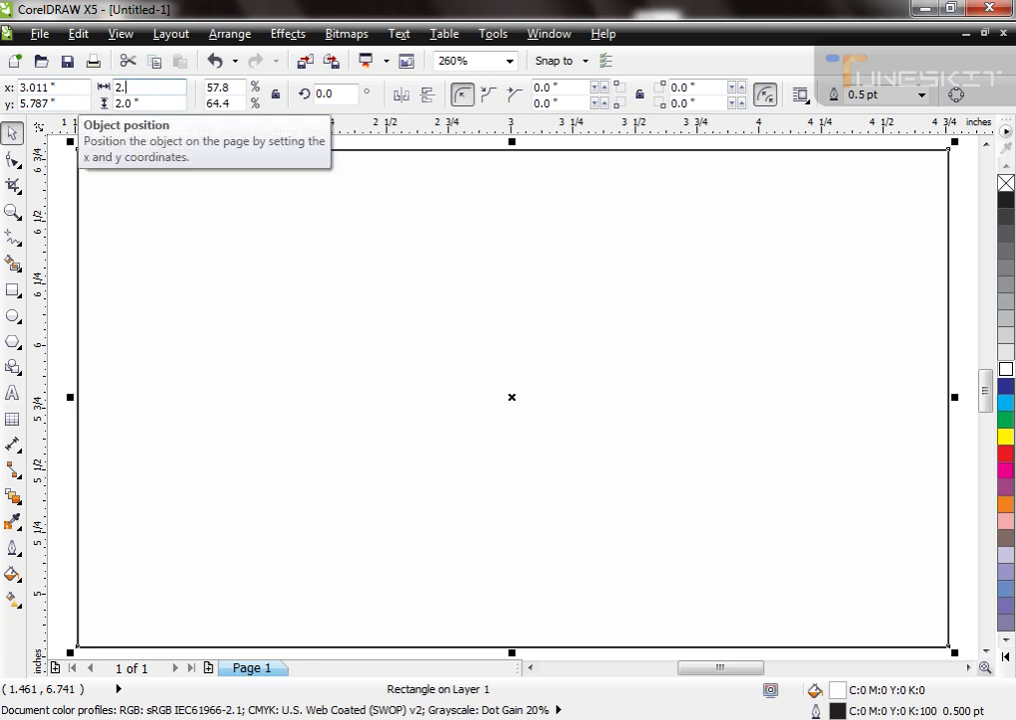
pyautogui.write('5')
pyautogui.press('Tab')
pyautogui.write('1.75')
pyautogui.press('Return')
pyautogui.hotkey('ctrl', 'z')
# Step: Create a concentric copy of the white rectangle sized 3.25 by 1.75 inches
pyautogui.click(161, 91)
pyautogui.write('3.25')
pyautogui.press('Tab')
pyautogui.write('1')
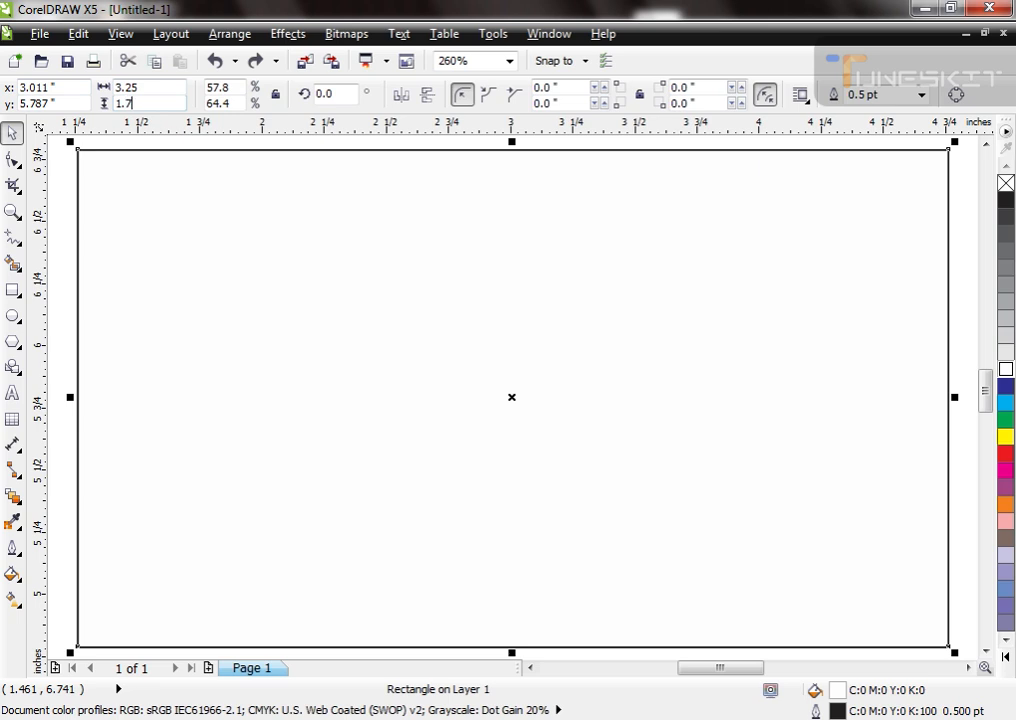
pyautogui.press('Return')
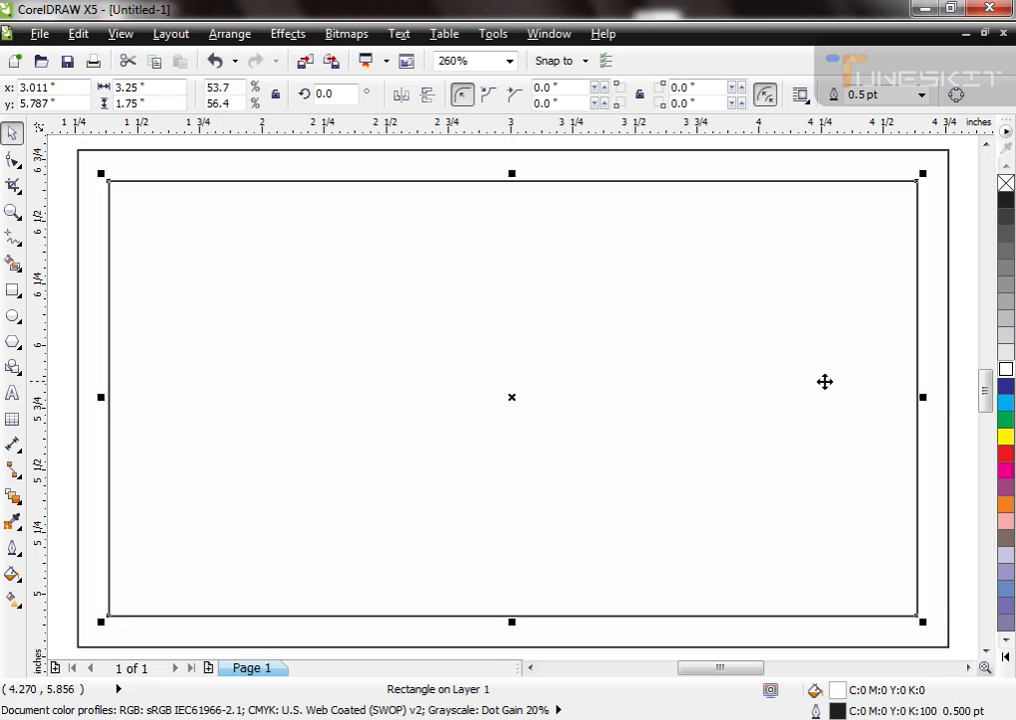
pyautogui.click(954, 413)
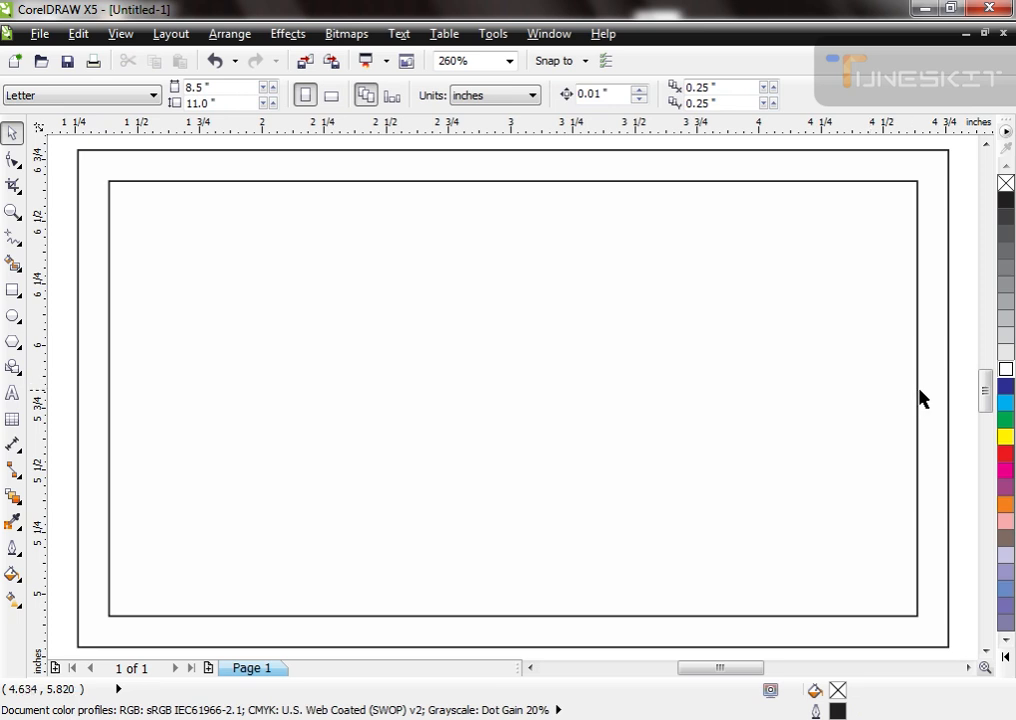
pyautogui.click(917, 383)
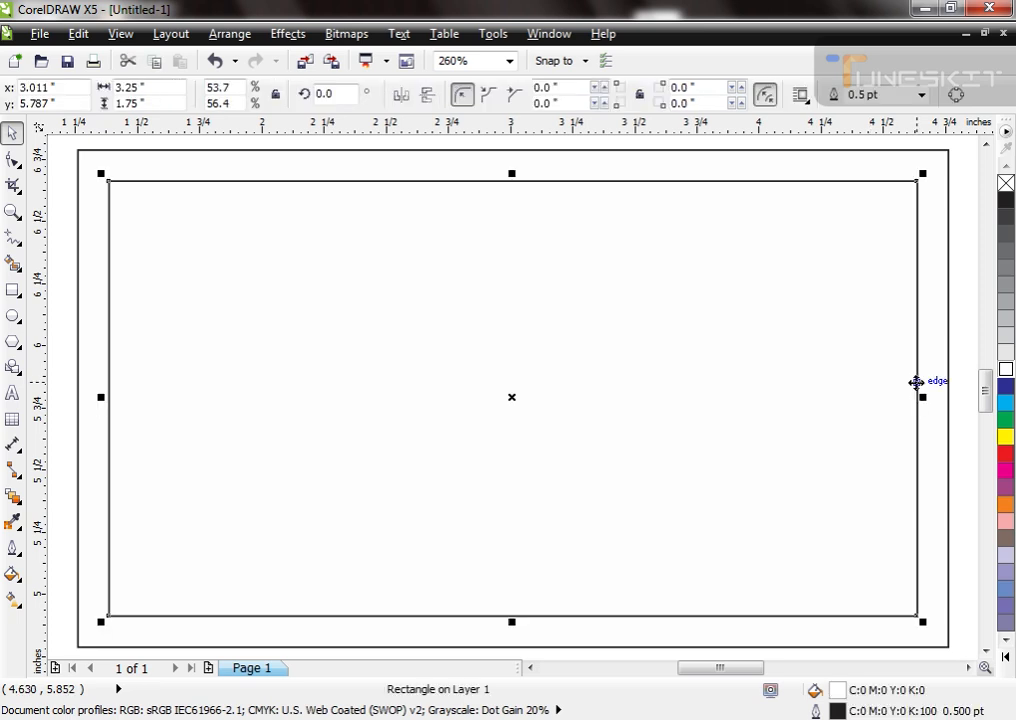
pyautogui.click(661, 152)
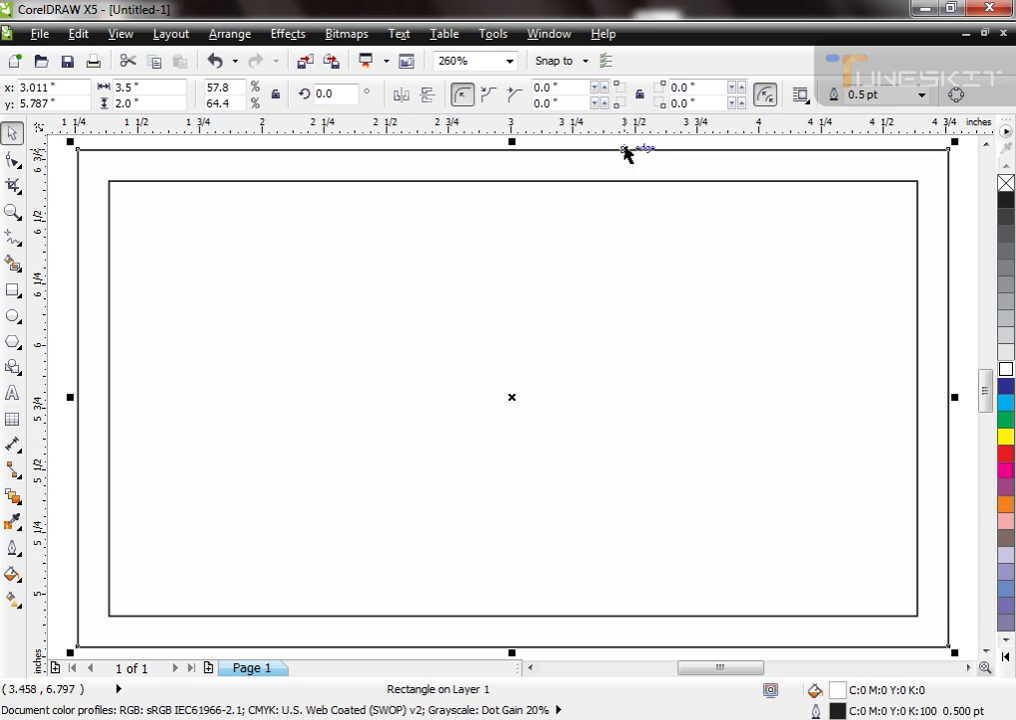
pyautogui.click(626, 142)
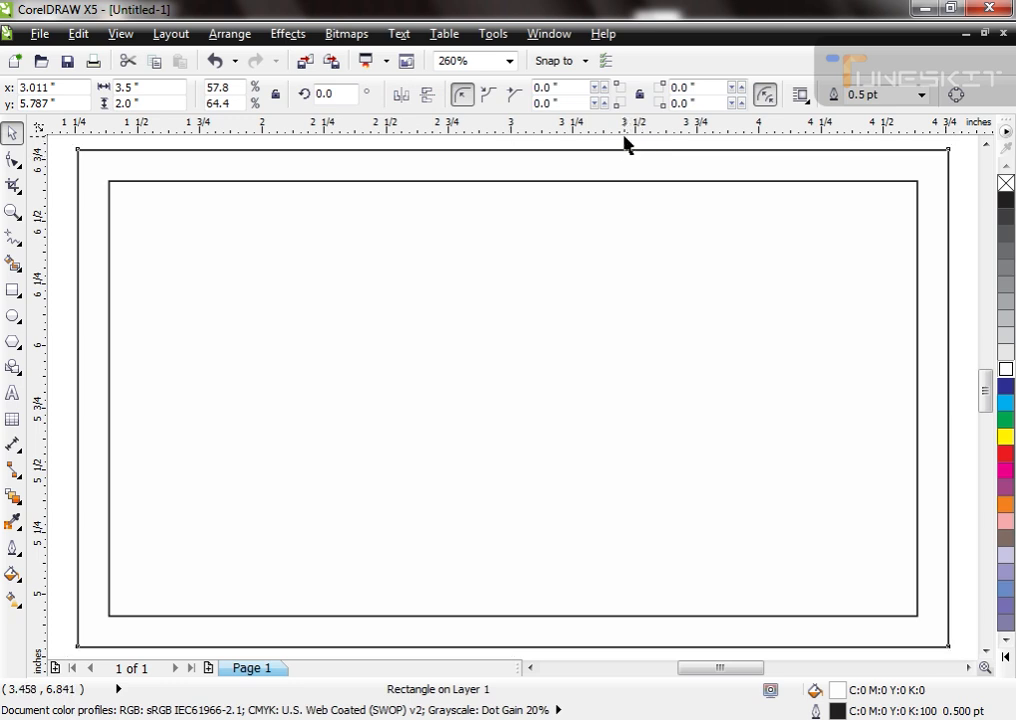
pyautogui.click(607, 203)
pyautogui.scroll(-1, 630, 195)
pyautogui.press('F2')
pyautogui.moveTo(315, 146); pyautogui.dragTo(777, 456)
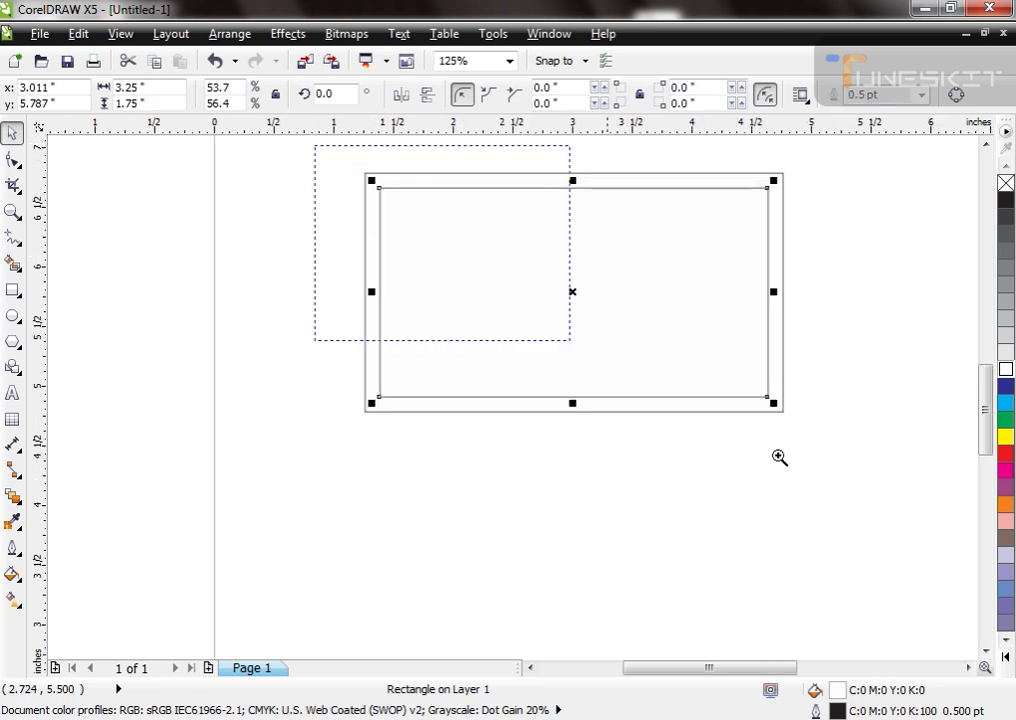
pyautogui.click(499, 599)
# Step: Make a smaller copy of the outer rectangle, about 2.12 by 1.21 inches, along its left edge and centre it vertically on the card
pyautogui.click(461, 561)
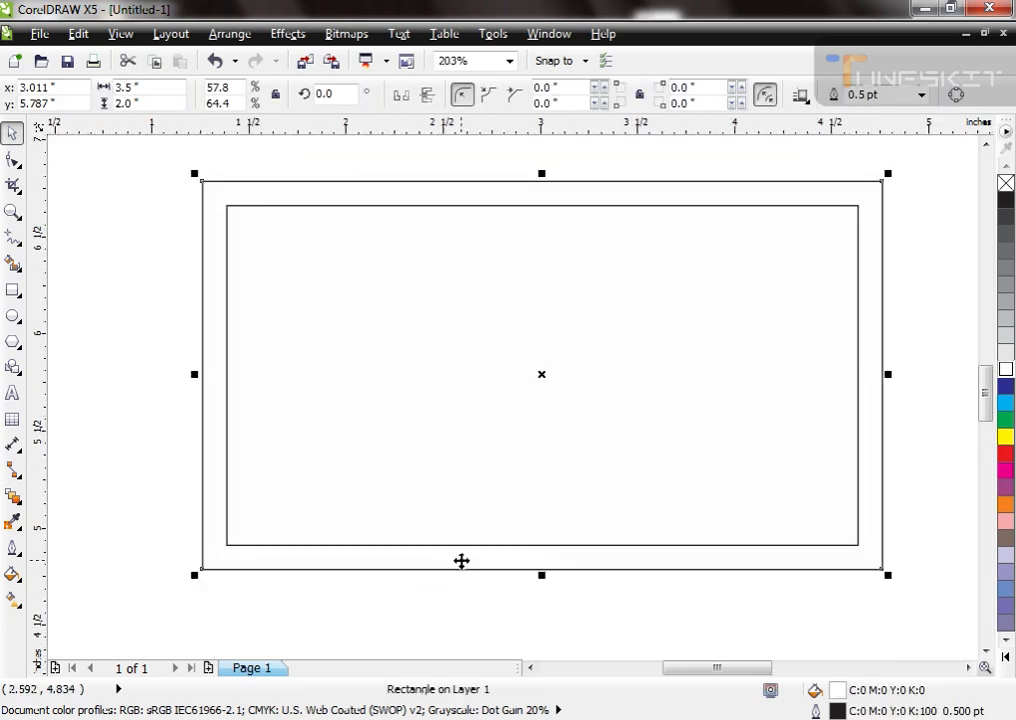
pyautogui.hotkey('shift', 'pageup')
pyautogui.hotkey('ctrl', 'z')
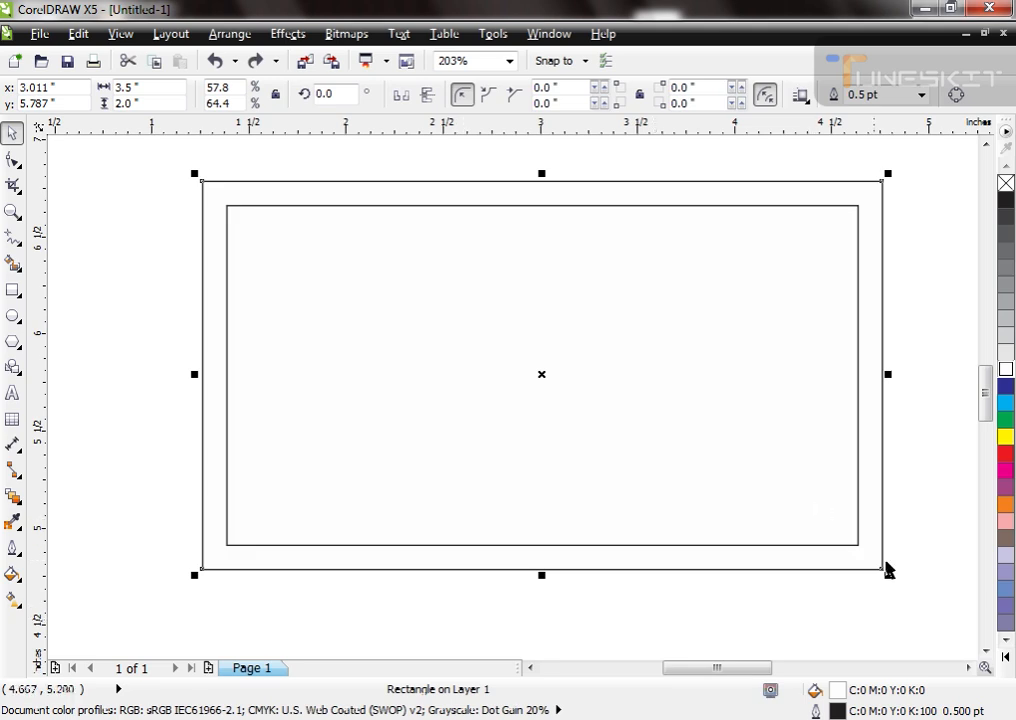
pyautogui.moveTo(884, 567); pyautogui.dragTo(617, 578)
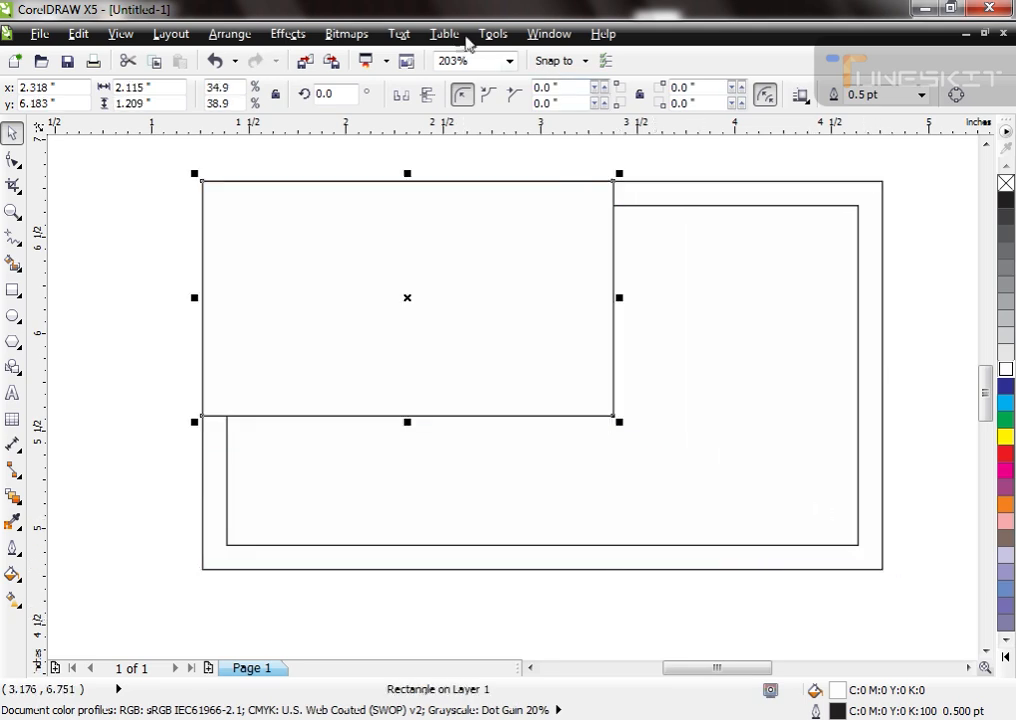
pyautogui.click(536, 261)
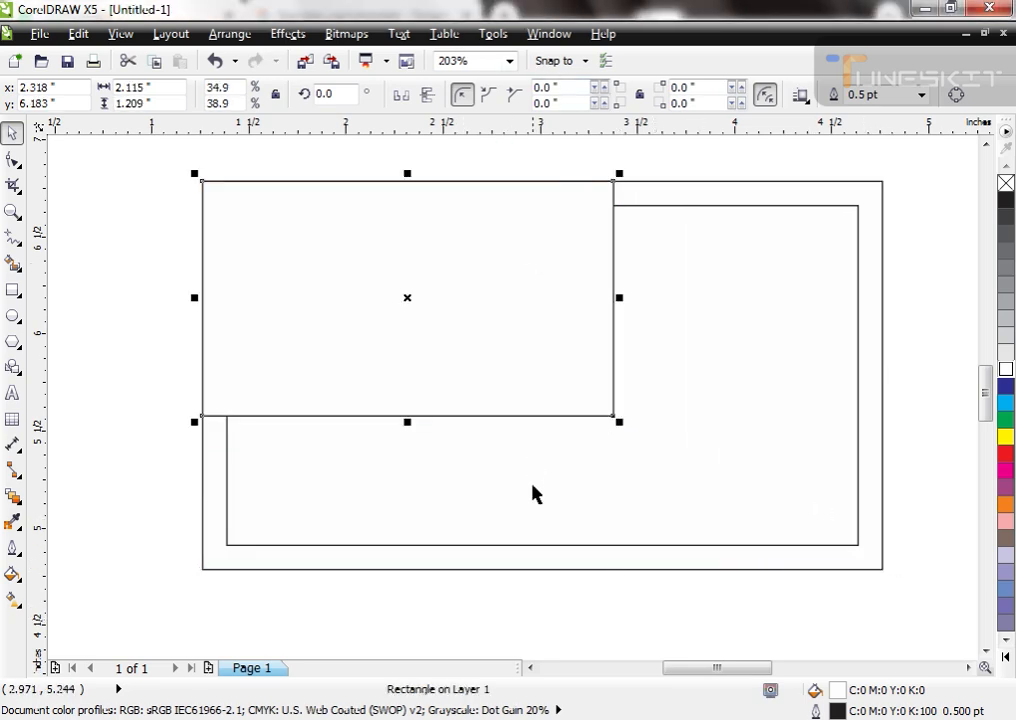
pyautogui.keyDown('shift'); pyautogui.click(483, 543); pyautogui.keyUp('shift')
pyautogui.press('e')
pyautogui.press('Escape')
# Step: Convert the small rectangle to curves and reshape its right side with an added middle node into a right-pointing arrow
pyautogui.click(553, 361)
pyautogui.hotkey('ctrl', 'q')
pyautogui.press('F10')
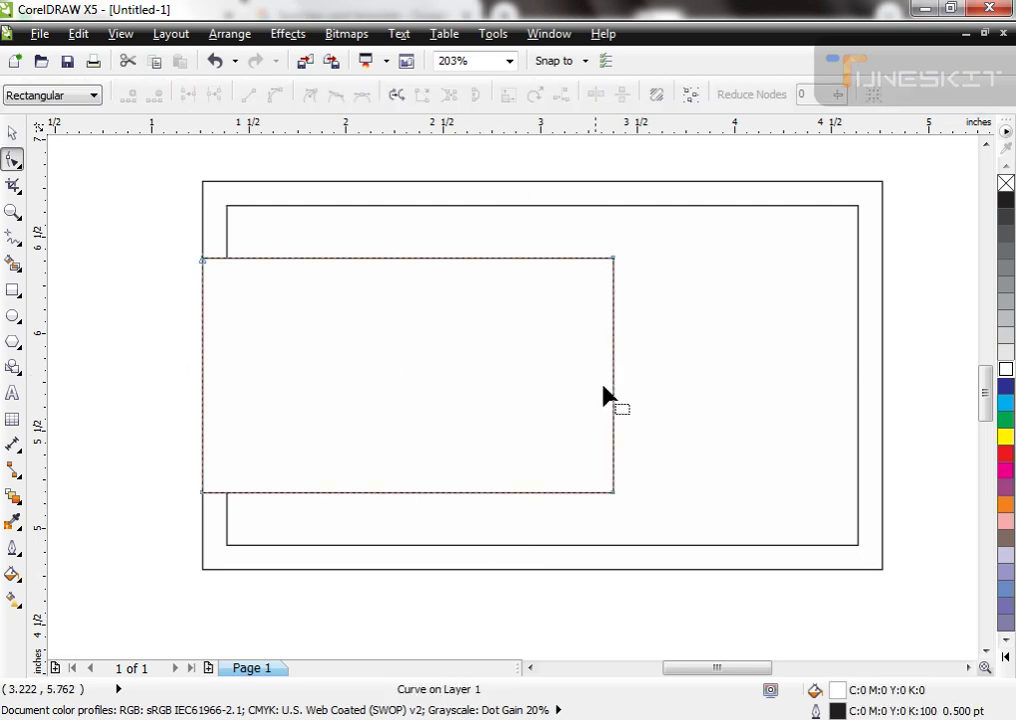
pyautogui.doubleClick(613, 371)
pyautogui.moveTo(613, 371); pyautogui.dragTo(565, 377)
pyautogui.press('space')
# Step: Fill the outer rectangle with black and give the inner rectangle no fill and a white outline
pyautogui.click(883, 405)
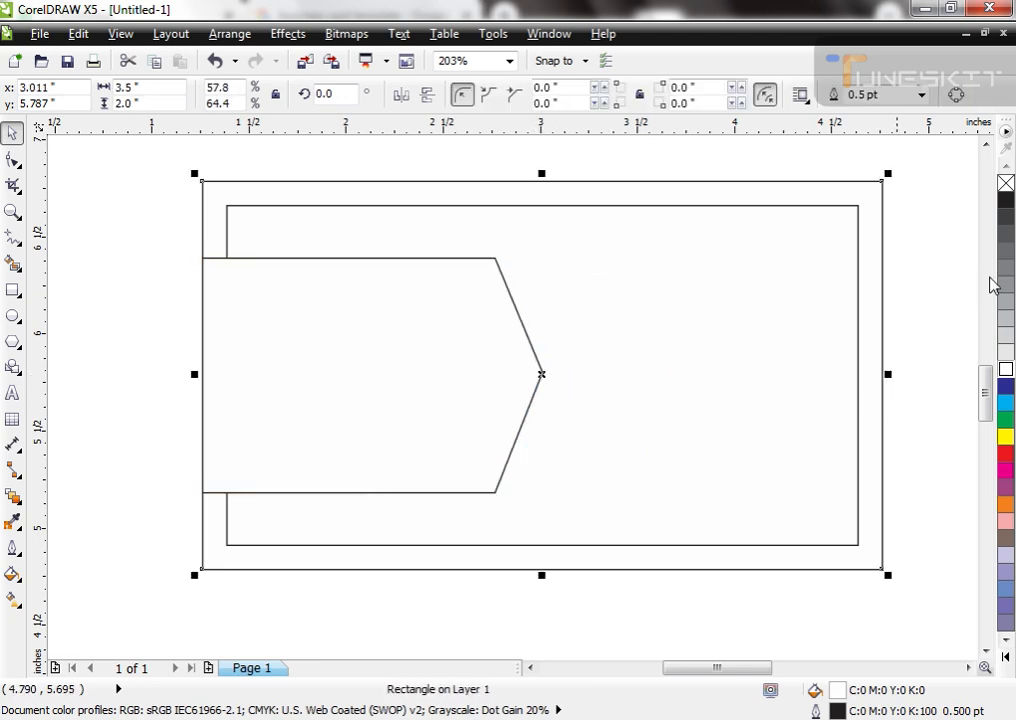
pyautogui.click(1006, 199)
pyautogui.press('Tab')
pyautogui.click(1006, 183)
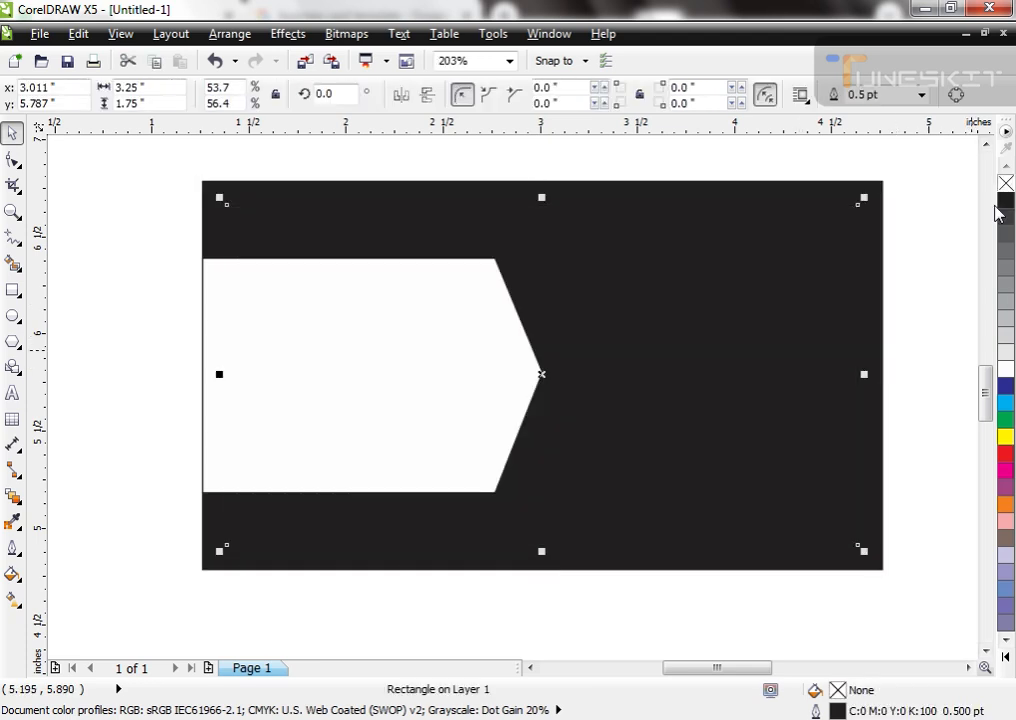
pyautogui.rightClick(1006, 370)
pyautogui.press('Escape')
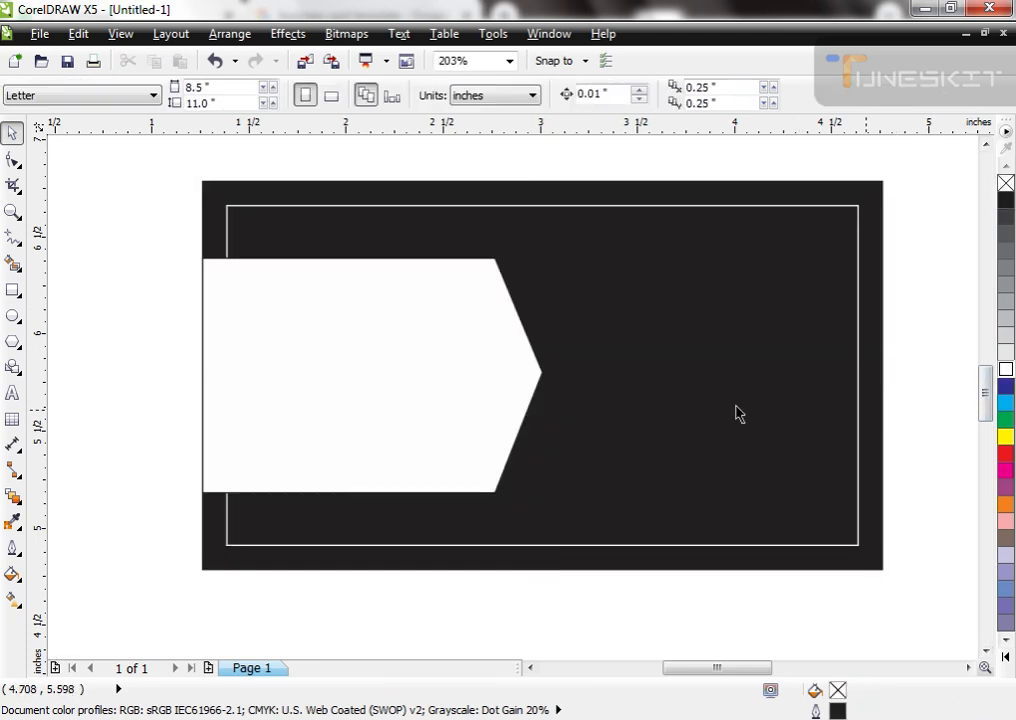
# Step: Stretch the white arrow shape to about 1.96 inches wide, keeping it centred vertically on the card
pyautogui.click(506, 465)
pyautogui.keyDown('shift'); pyautogui.click(557, 569); pyautogui.keyUp('shift')
pyautogui.click(510, 581)
pyautogui.click(506, 445)
pyautogui.moveTo(548, 375); pyautogui.dragTo(582, 375)
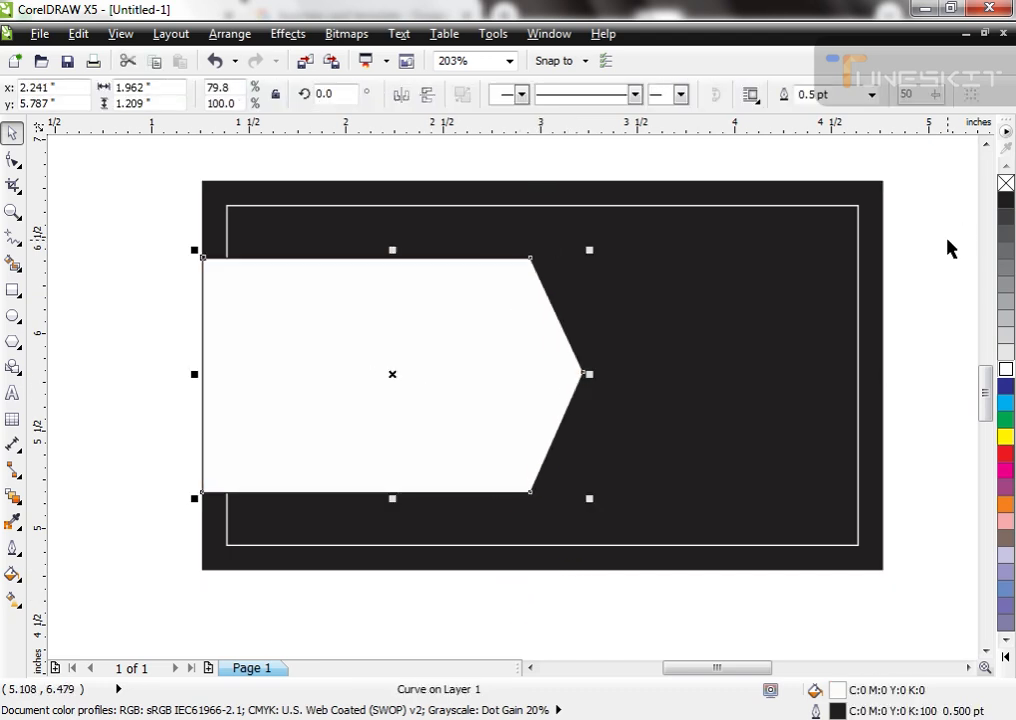
# Step: Fill the arrow shape with the deep yellow C:0 M:20 Y:100 K:0 from the default palette
pyautogui.doubleClick(1006, 167)
pyautogui.click(780, 433)
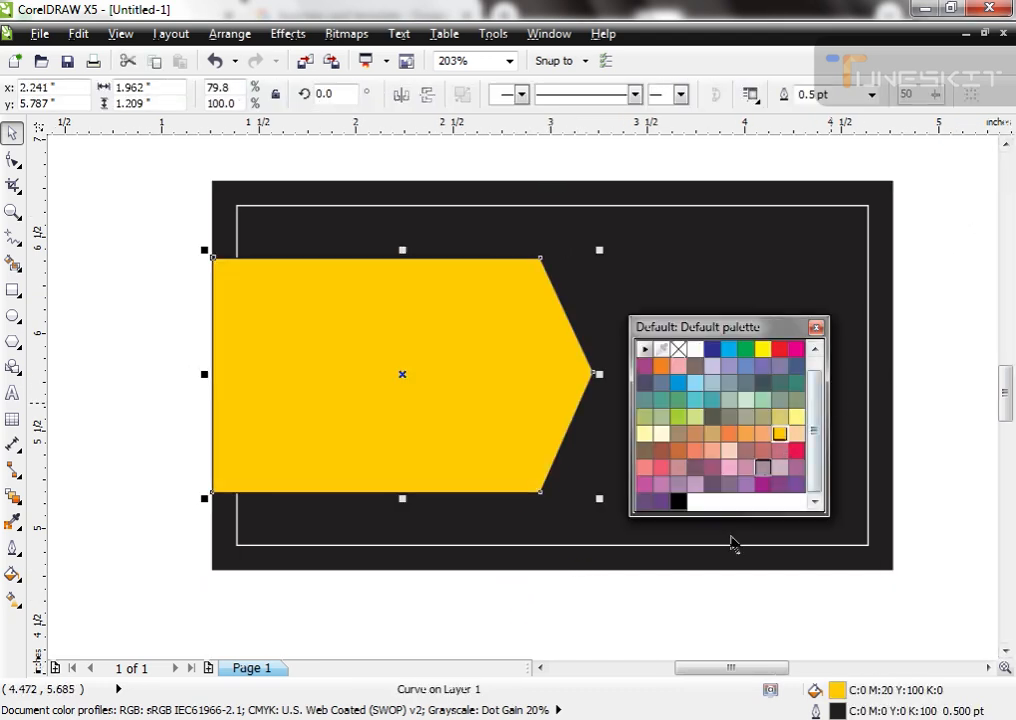
pyautogui.press('Escape')
pyautogui.moveTo(818, 435); pyautogui.dragTo(817, 347)
pyautogui.click(697, 351)
pyautogui.press('Escape')
pyautogui.doubleClick(752, 328)
pyautogui.click(451, 411)
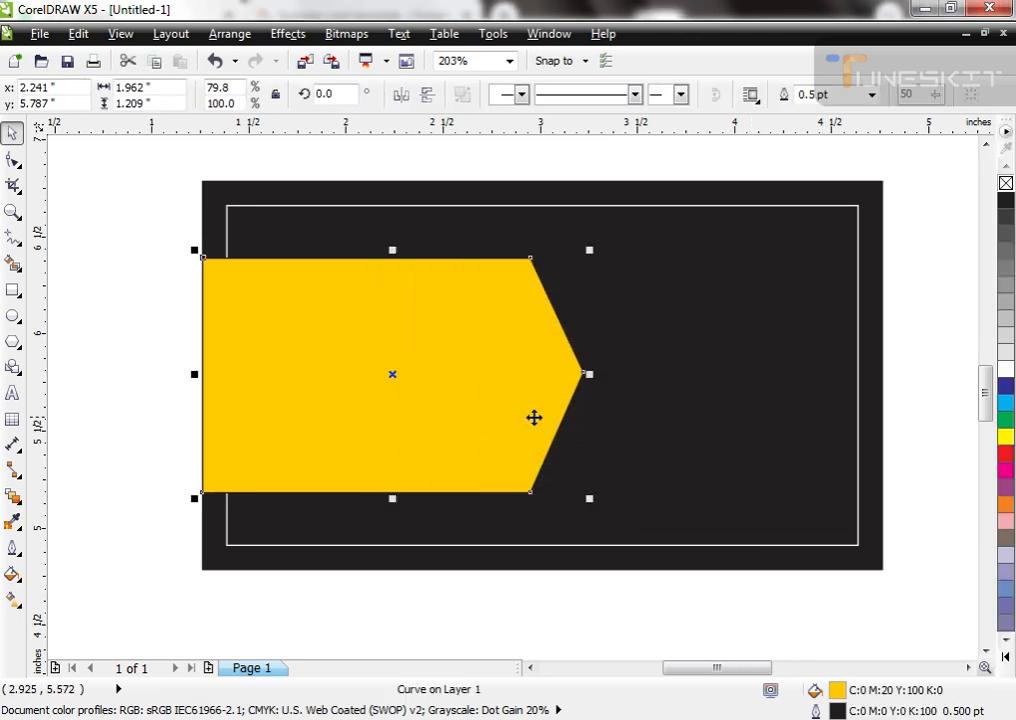
# Step: Bring the inner white-outlined rectangle in front of the yellow arrow shape
pyautogui.click(270, 210)
pyautogui.click(268, 205)
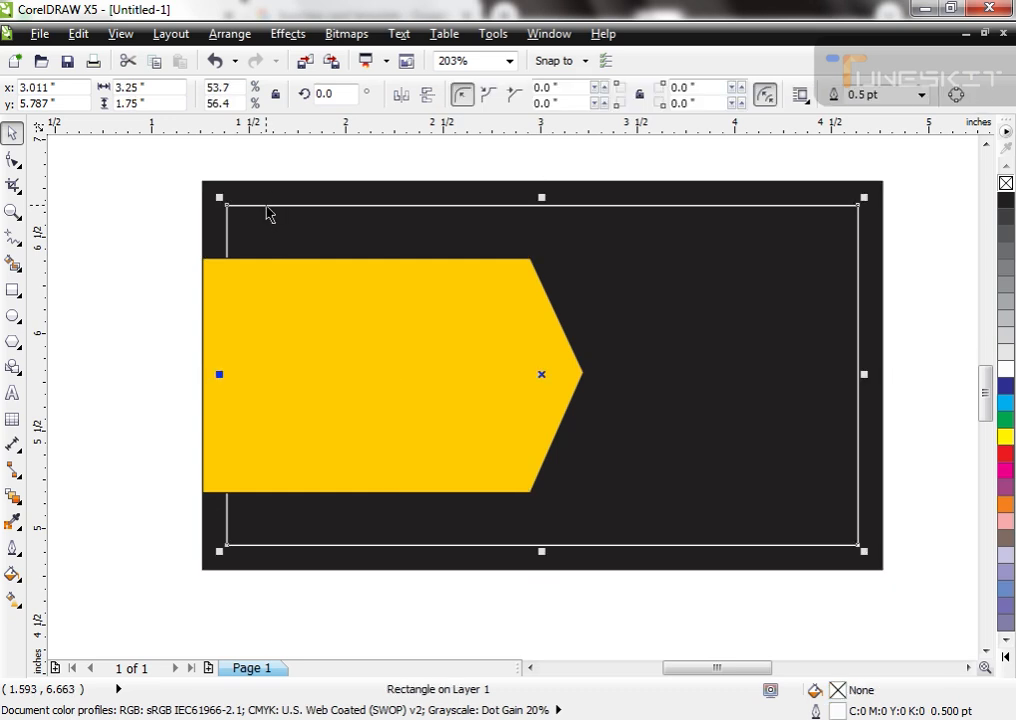
# Step: Enlarge the yellow arrow shape to about 2.05 by 1.27 inches and centre it vertically on the card
pyautogui.click(365, 395)
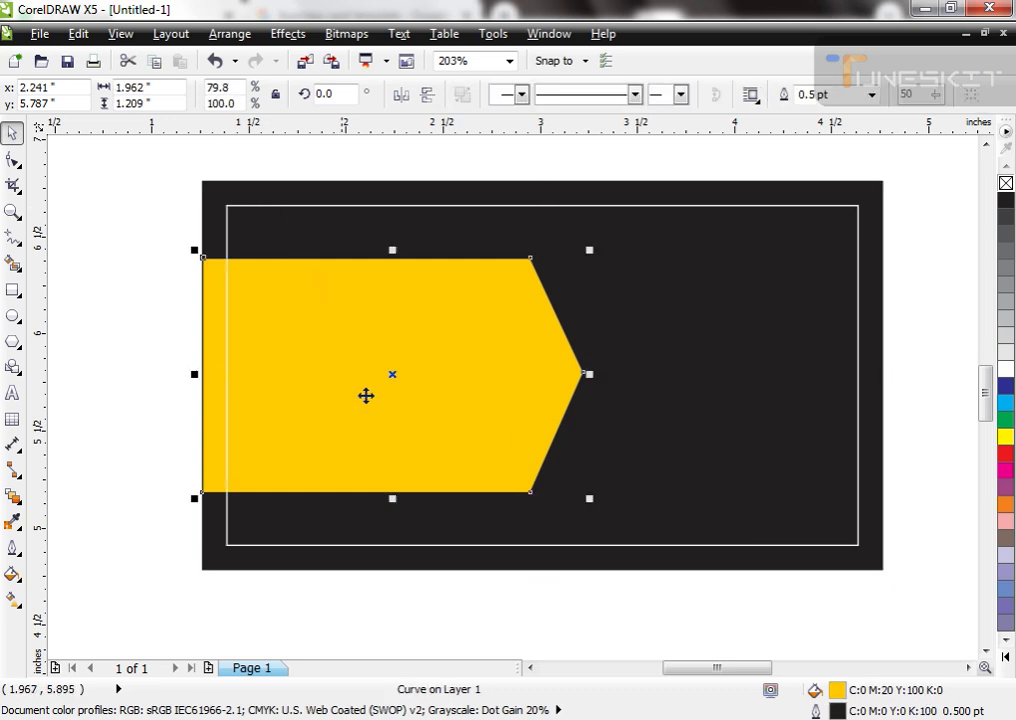
pyautogui.moveTo(590, 500); pyautogui.dragTo(610, 505)
pyautogui.keyDown('shift'); pyautogui.click(633, 515); pyautogui.keyUp('shift')
pyautogui.press('e')
pyautogui.press('Escape')
# Step: Make a slightly smaller copy of the arrow shape, about 2.01 by 1.24 inches, and remove the outline from both arrows
pyautogui.click(497, 391)
pyautogui.moveTo(607, 504); pyautogui.dragTo(598, 498)
pyautogui.keyDown('shift'); pyautogui.click(579, 420); pyautogui.keyUp('shift')
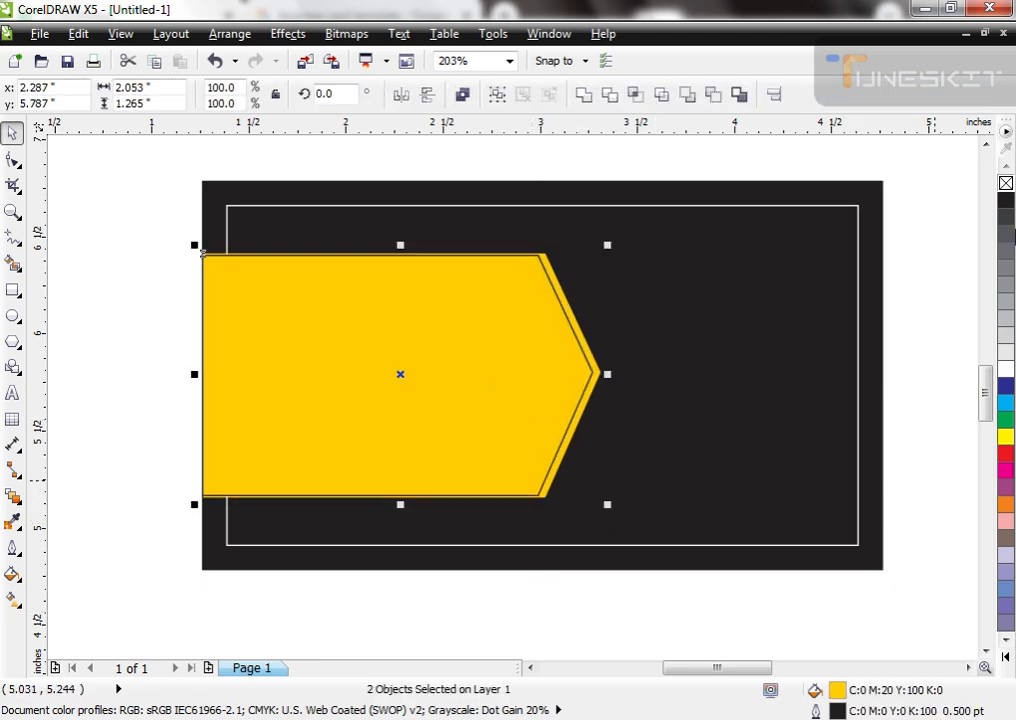
pyautogui.rightClick(1006, 183)
pyautogui.click(500, 627)
# Step: Fill the smaller arrow copy with orange C:0 M:60 Y:100 K:0
pyautogui.click(483, 438)
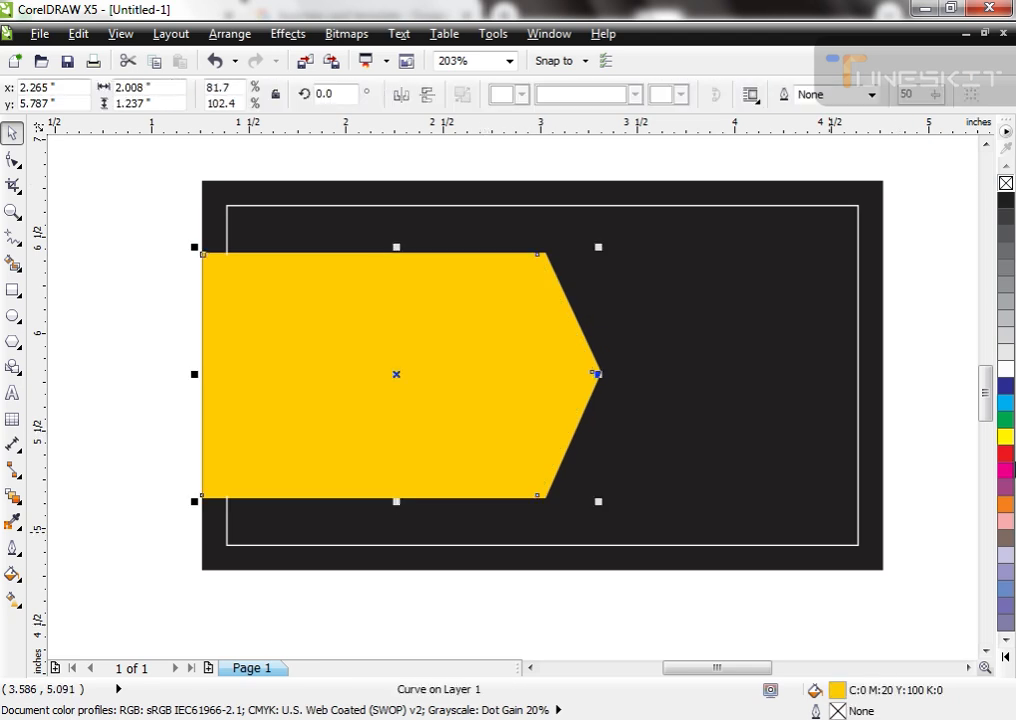
pyautogui.click(1006, 200)
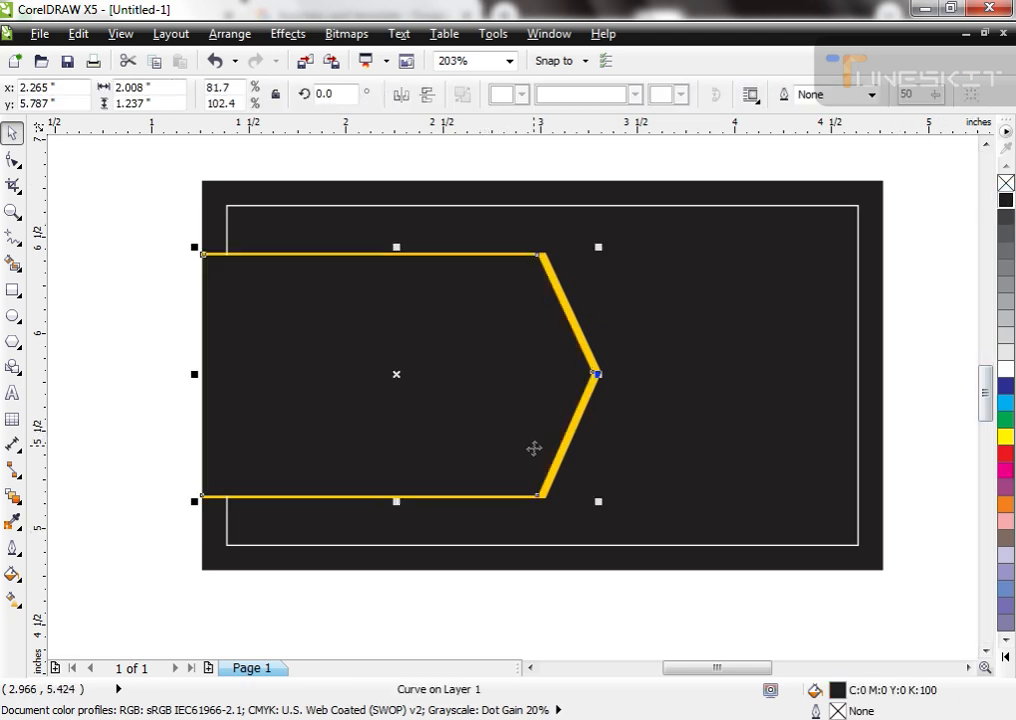
pyautogui.click(1006, 503)
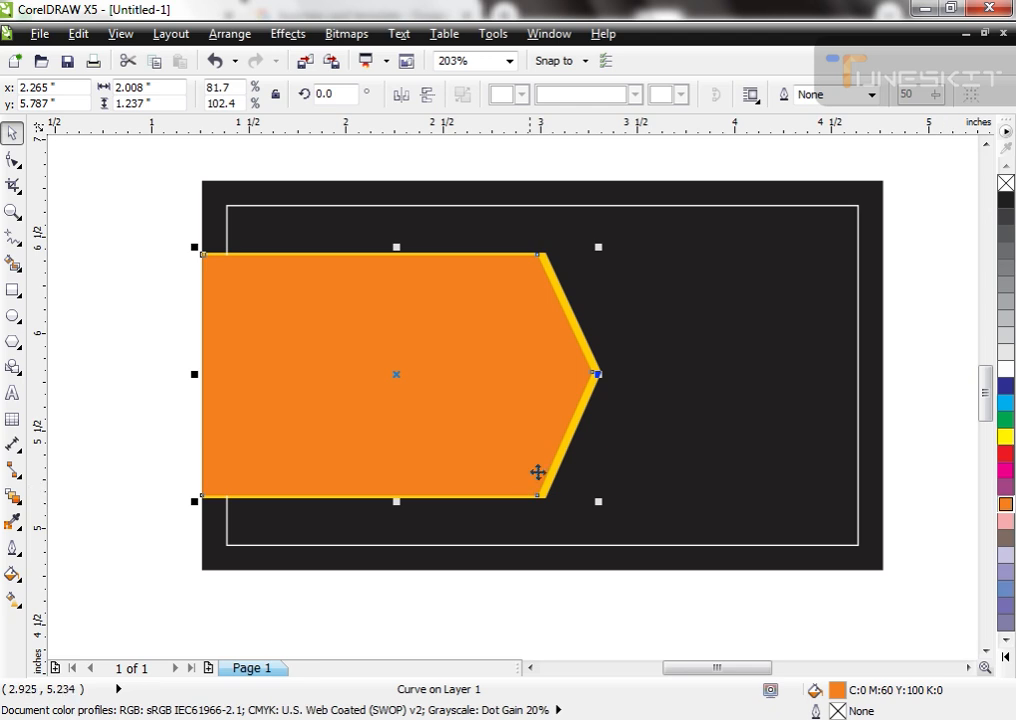
# Step: Add a yellow arrow copy about 1.95 inches wide inside the orange one, reduced in height to leave an orange border
pyautogui.moveTo(598, 374); pyautogui.dragTo(588, 375)
pyautogui.rightClick(588, 375)
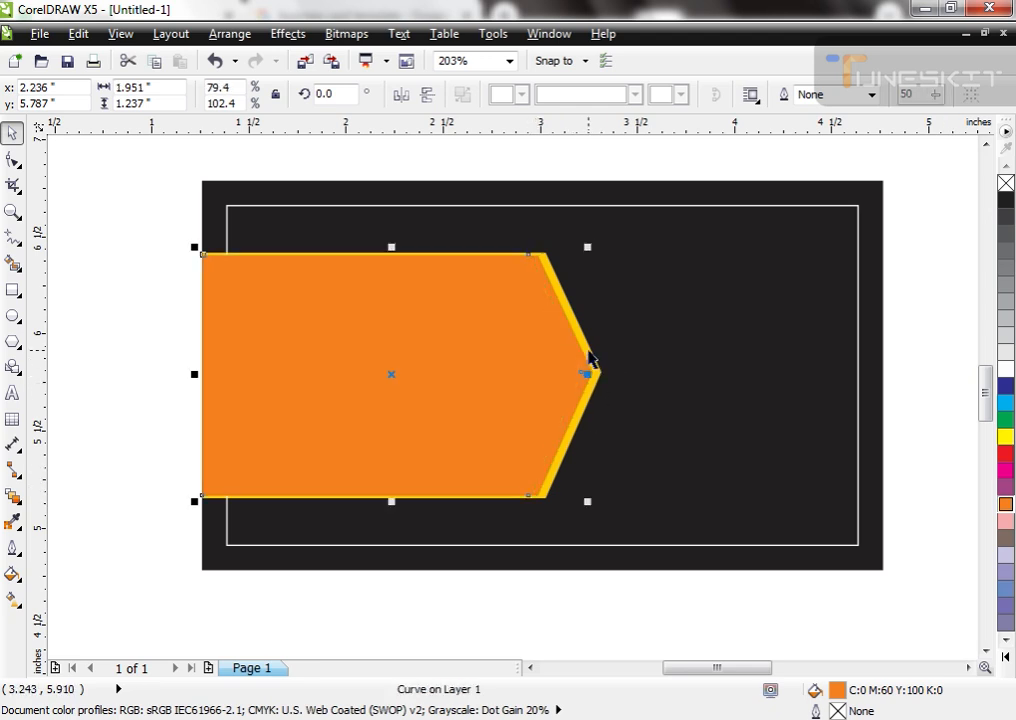
pyautogui.rightClick(589, 351)
pyautogui.moveTo(391, 501); pyautogui.dragTo(391, 491)
pyautogui.click(430, 590)
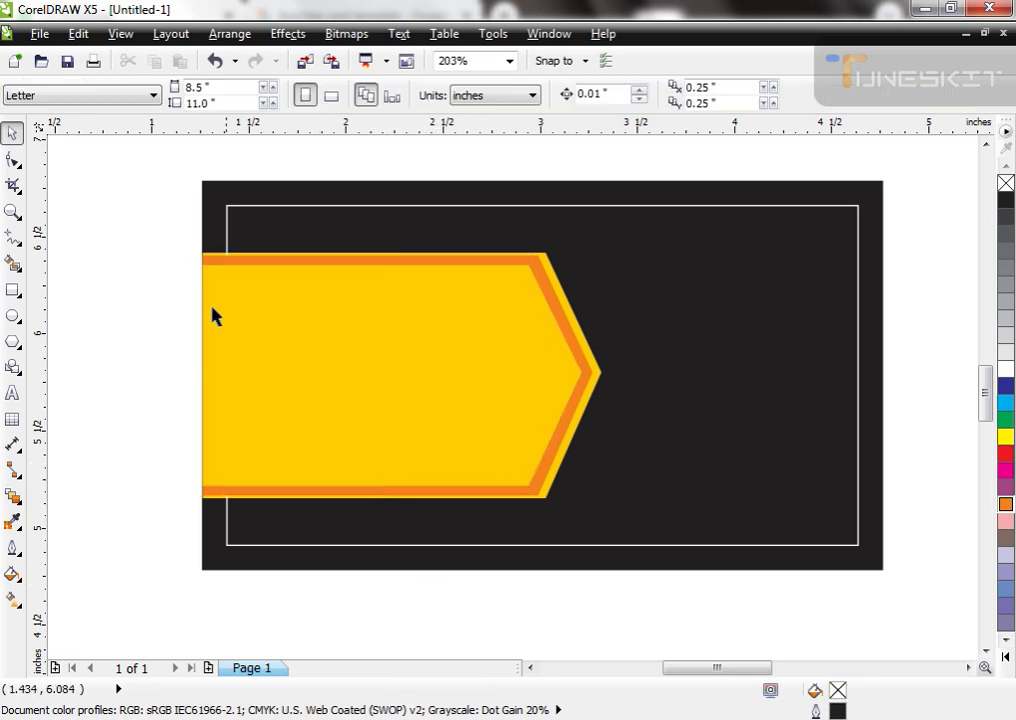
# Step: Bring the white-outlined inner frame in front of all the arrow shapes and clear the selection
pyautogui.click(231, 228)
pyautogui.press('Escape')
pyautogui.click(418, 210)
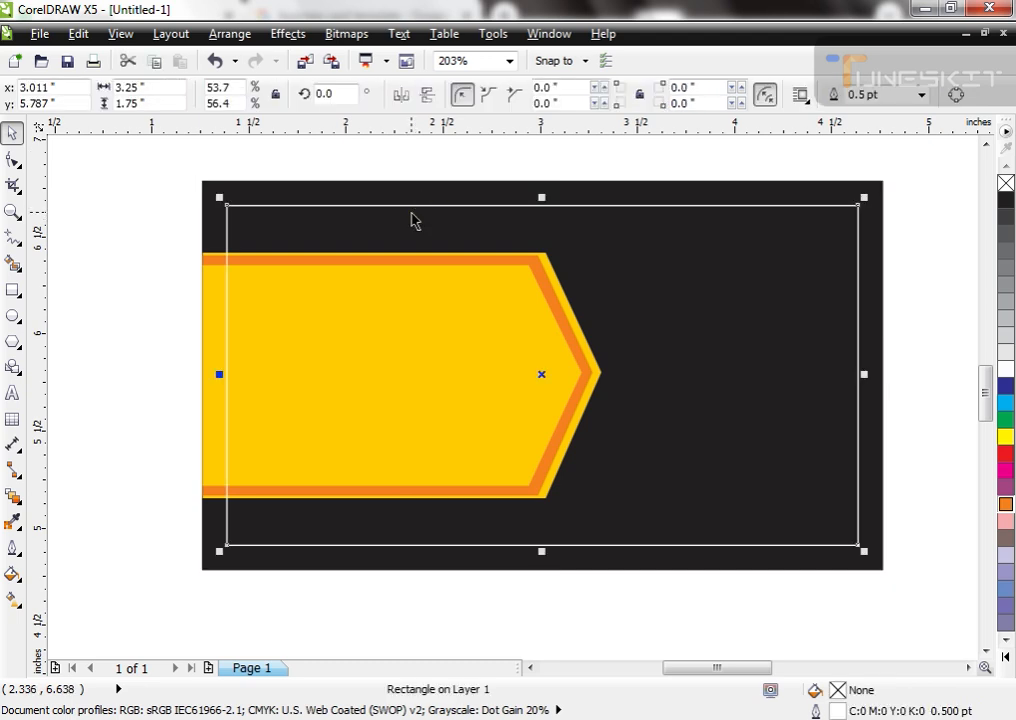
pyautogui.click(458, 560)
pyautogui.click(463, 567)
pyautogui.click(390, 619)
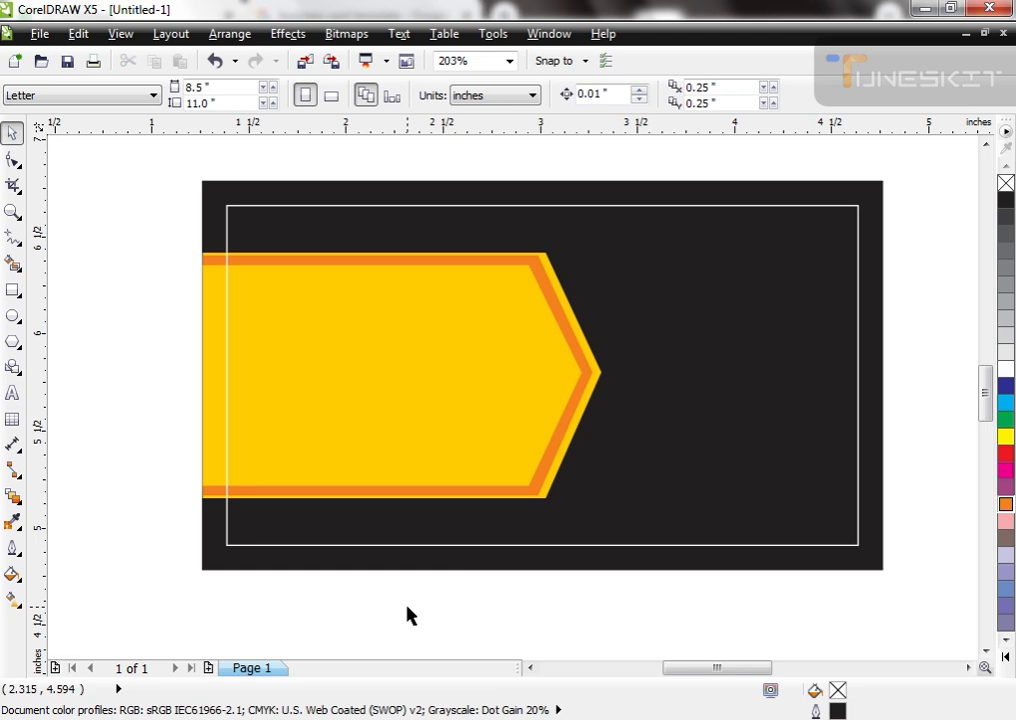
# Step: Add the artistic text "icon graphics" in bold Arial 24 pt at the card's lower edge
pyautogui.press('F8')
pyautogui.click(413, 603)
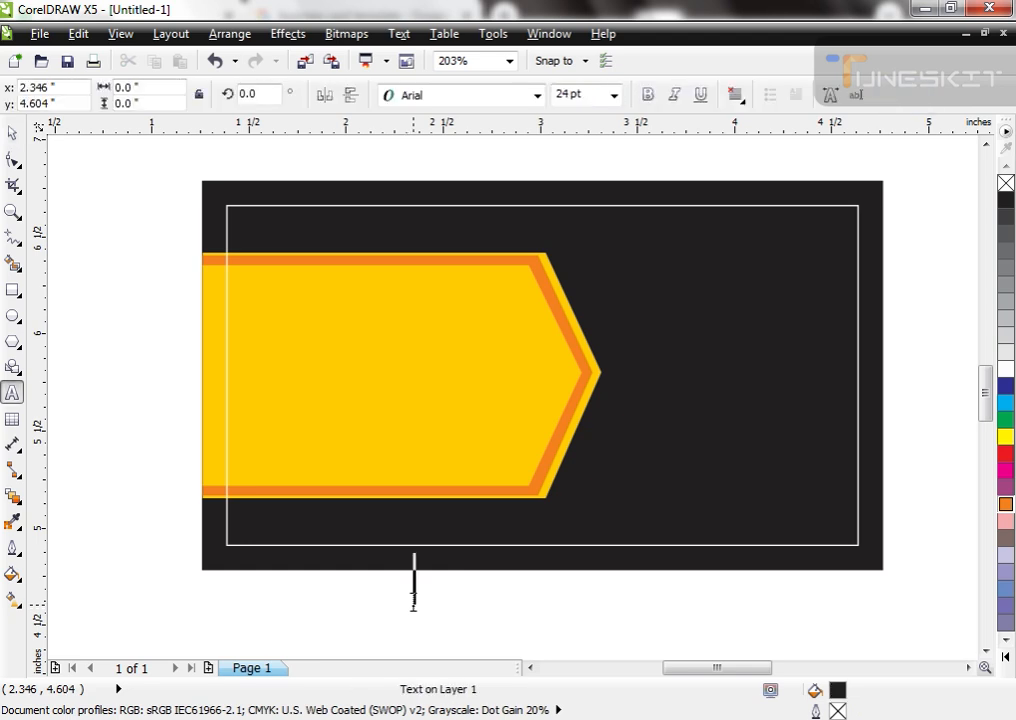
pyautogui.write('Icon')
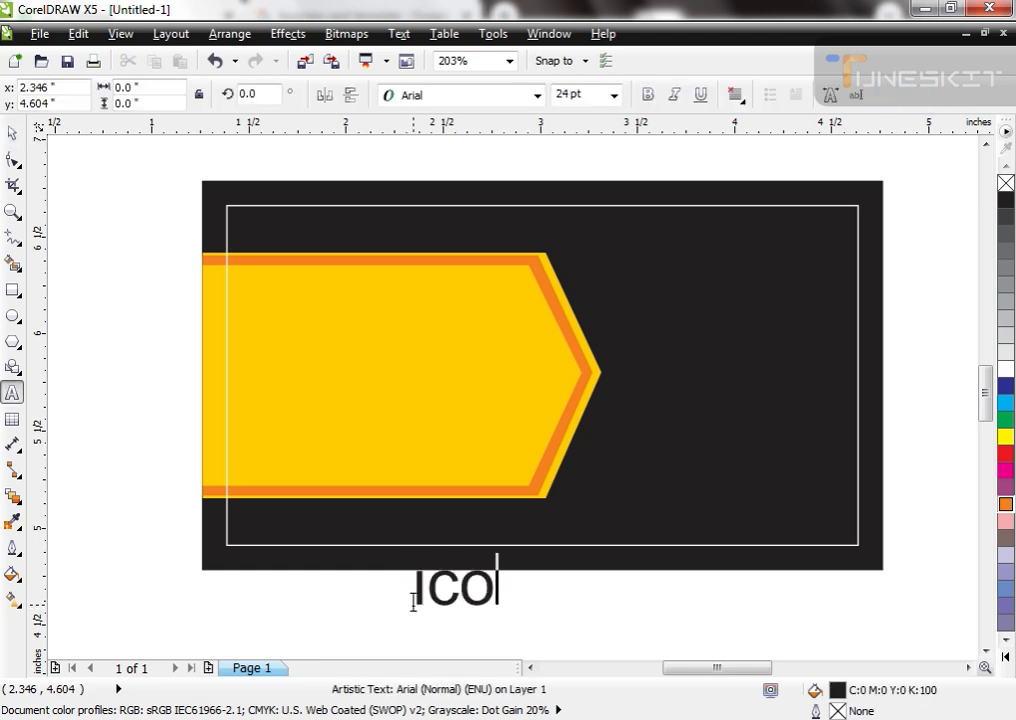
pyautogui.write(' graphc')
pyautogui.press('BackSpace')
pyautogui.press('BackSpace')
pyautogui.write('hics')
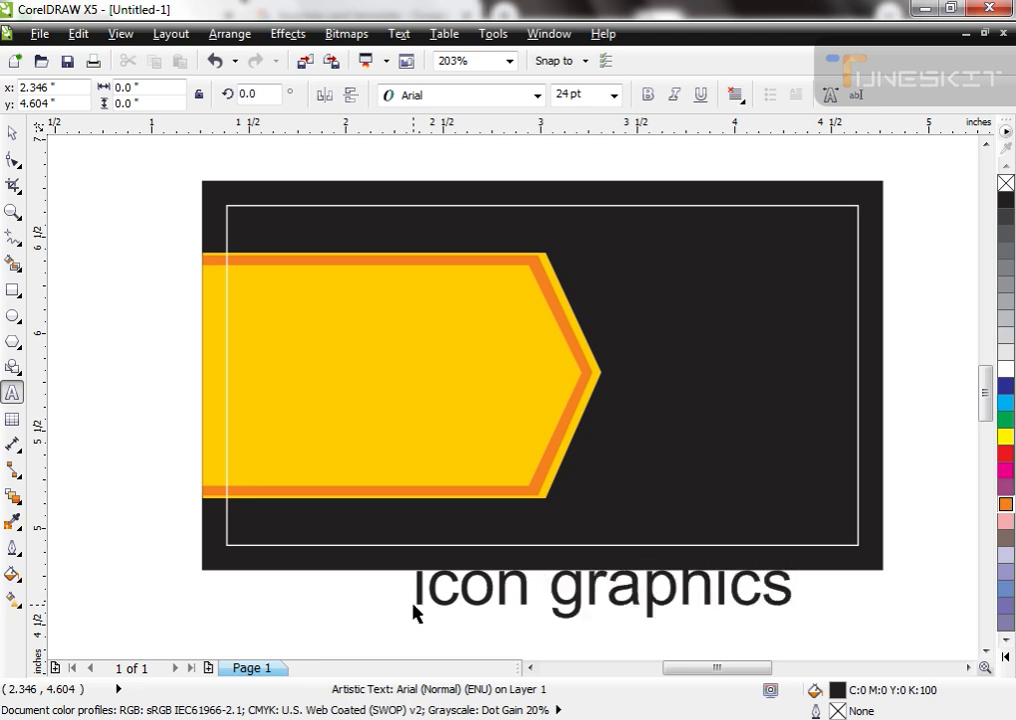
pyautogui.hotkey('ctrl', 'space')
pyautogui.click(648, 94)
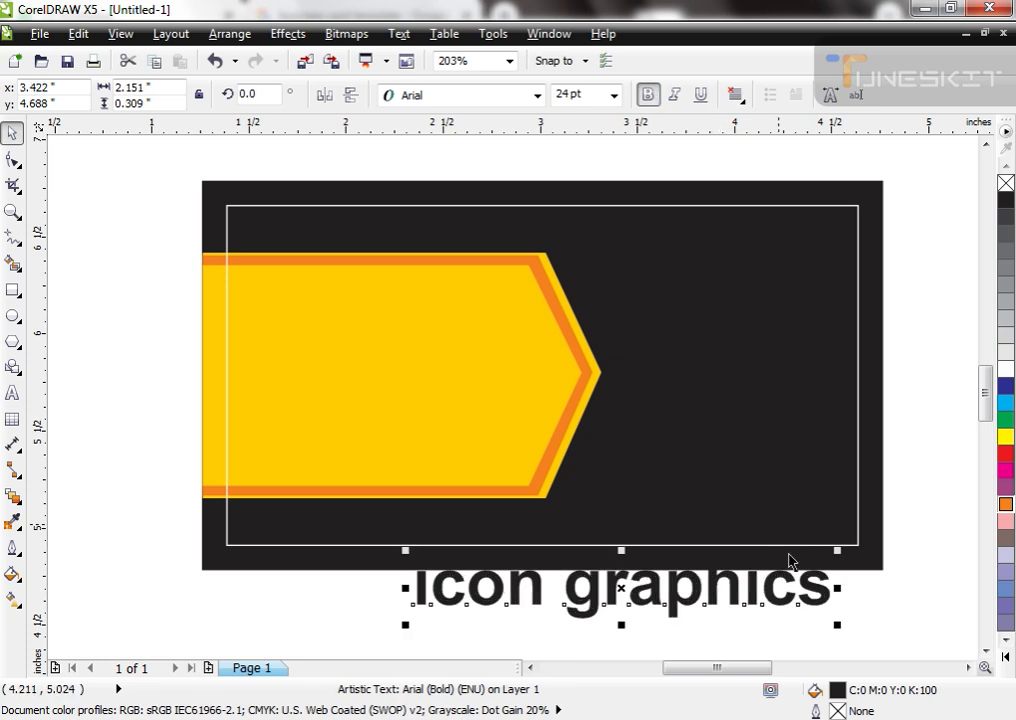
# Step: Shrink the text to about 1.03 inches wide and place it in white on the black area beside the arrow
pyautogui.moveTo(841, 626); pyautogui.dragTo(726, 574)
pyautogui.moveTo(663, 549); pyautogui.dragTo(766, 246)
pyautogui.scroll(1, 642, 417)
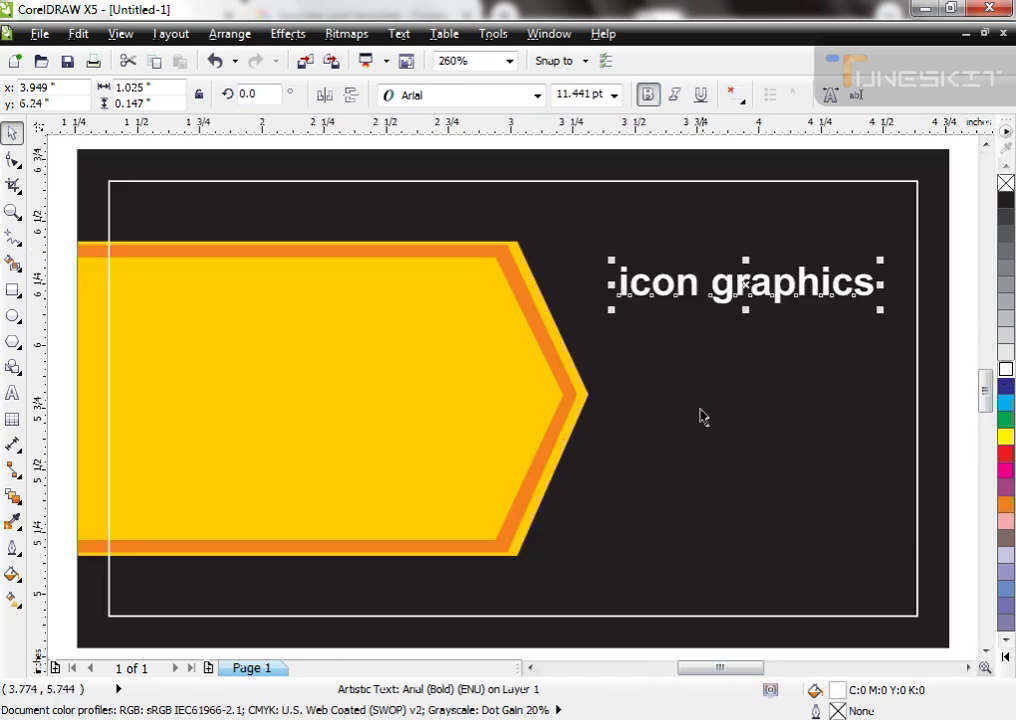
# Step: Fill the text with yellow C:0 M:20 Y:100 K:0 and enlarge it to about 1.37 inches wide near the frame's upper right corner
pyautogui.keyDown('ctrl'); pyautogui.keyDown('shift'); pyautogui.click(572, 373); pyautogui.keyUp('shift'); pyautogui.keyUp('ctrl')
pyautogui.moveTo(714, 297); pyautogui.dragTo(642, 236)
pyautogui.moveTo(810, 250); pyautogui.dragTo(891, 302)
# Step: Change the company name's font to Aulyars and enlarge it to about 22.6 pt, roughly 1.37 inches wide
pyautogui.click(537, 96)
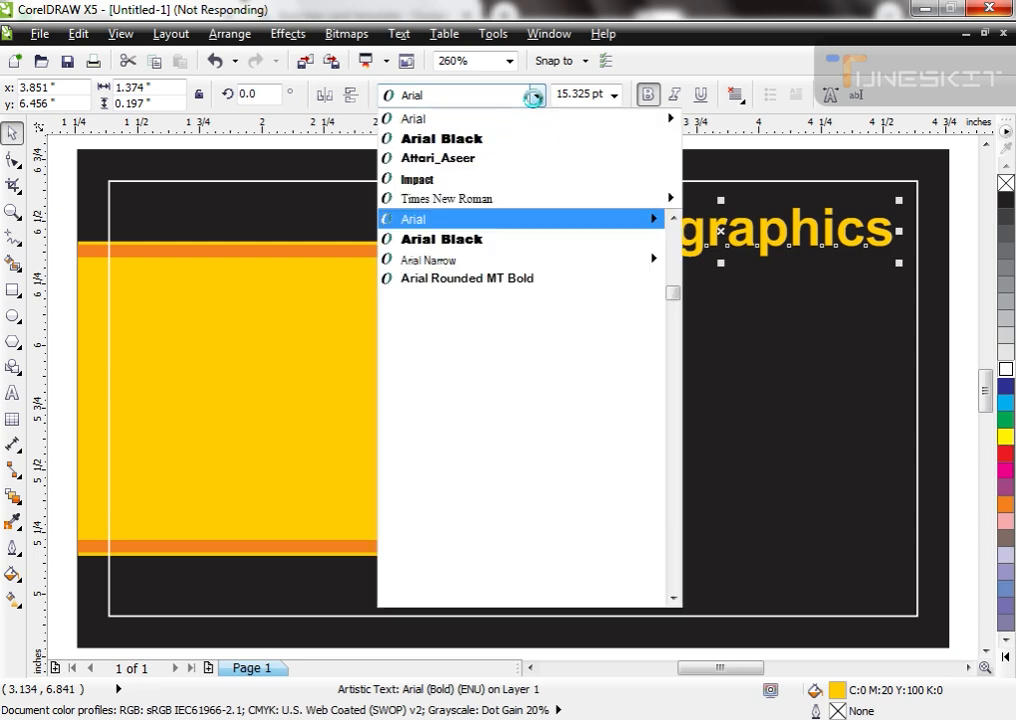
pyautogui.click(537, 98)
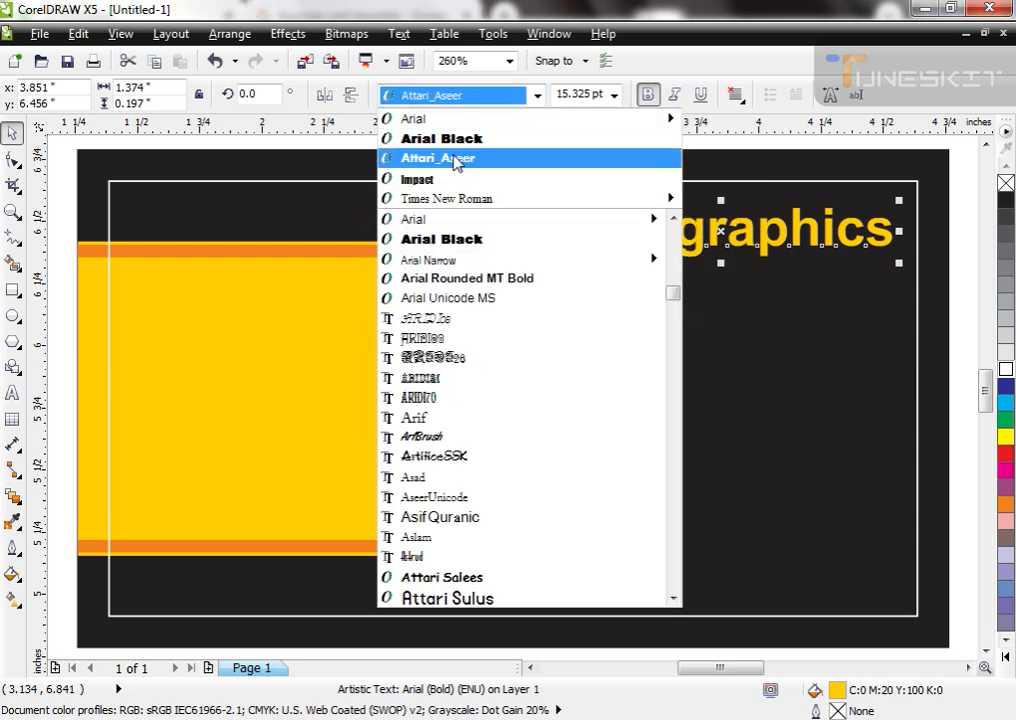
pyautogui.scroll(-3, 437, 362)
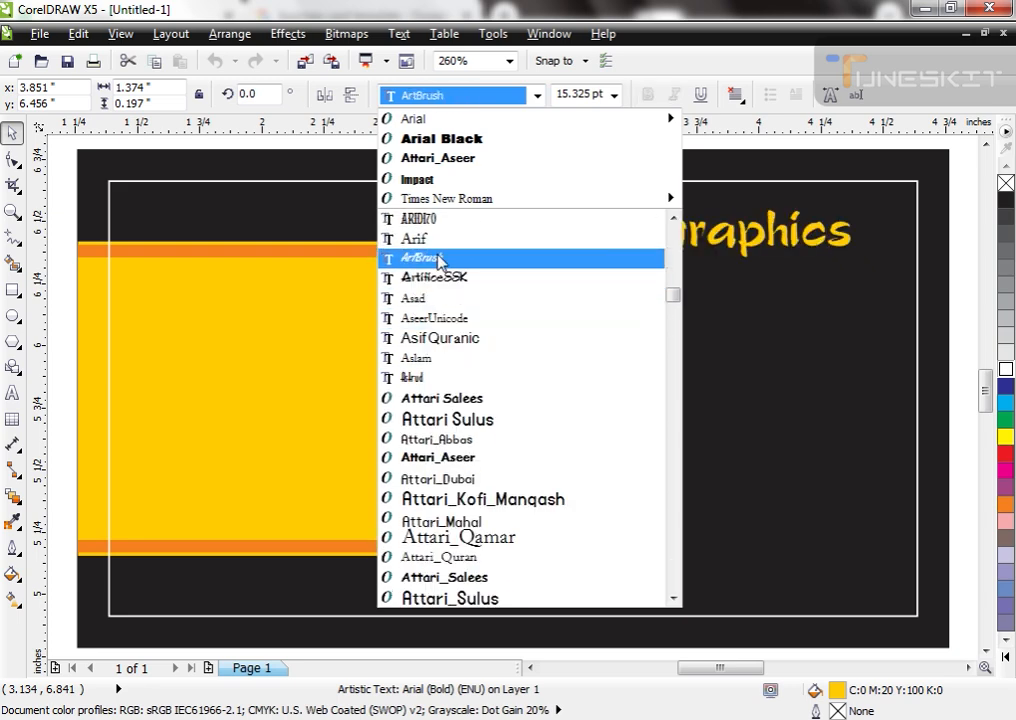
pyautogui.scroll(-3, 440, 260)
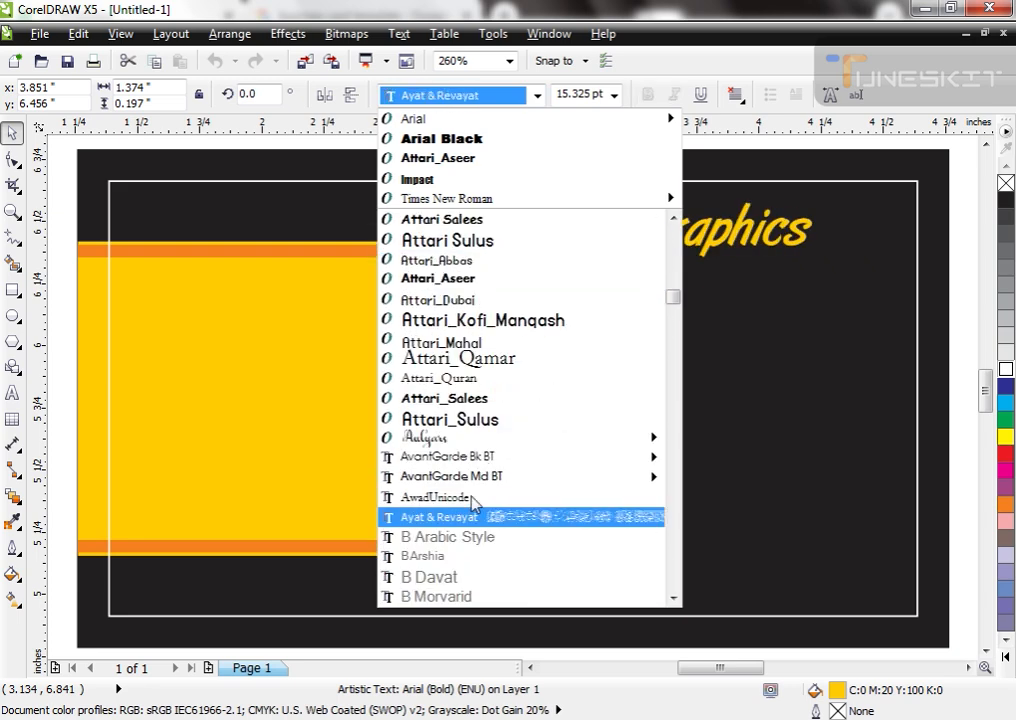
pyautogui.moveTo(449, 437)
pyautogui.click(519, 437)
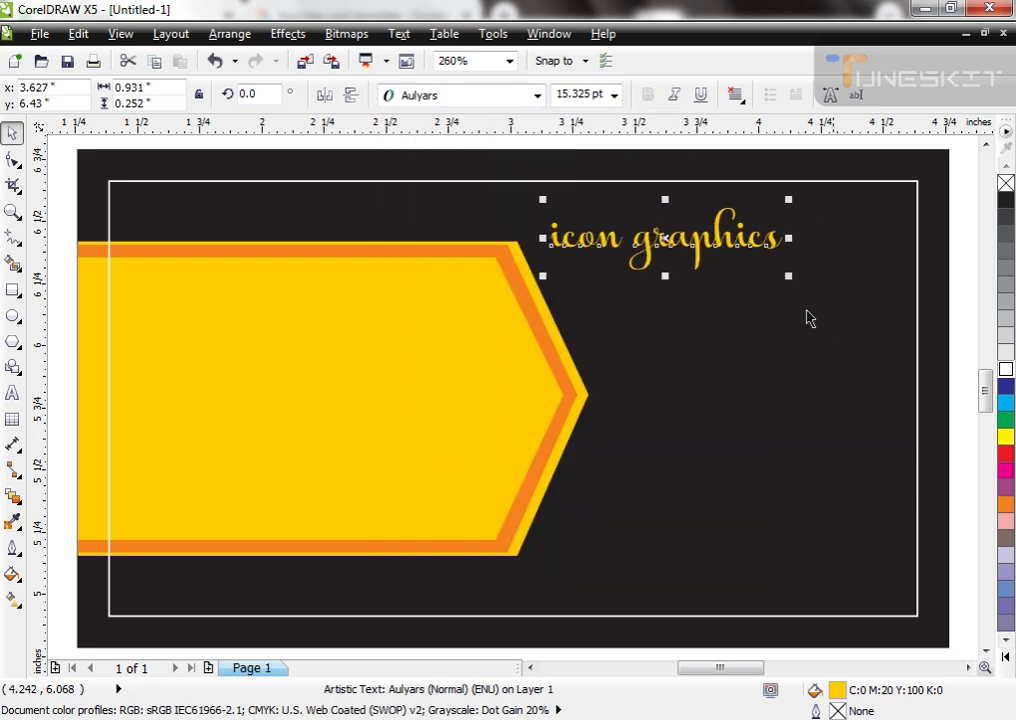
pyautogui.moveTo(787, 276); pyautogui.dragTo(891, 336)
# Step: Try the company name in uppercase and in title case, undoing each change
pyautogui.hotkey('shift', 'F3')
pyautogui.press('Return')
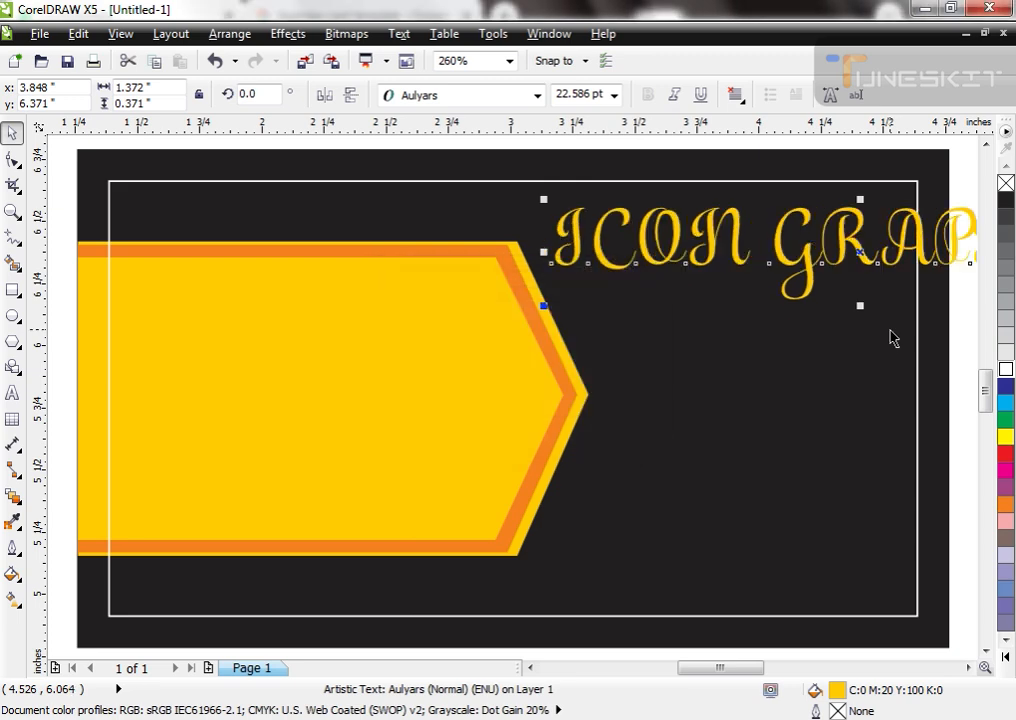
pyautogui.hotkey('ctrl', 'z')
pyautogui.hotkey('shift', 'F3')
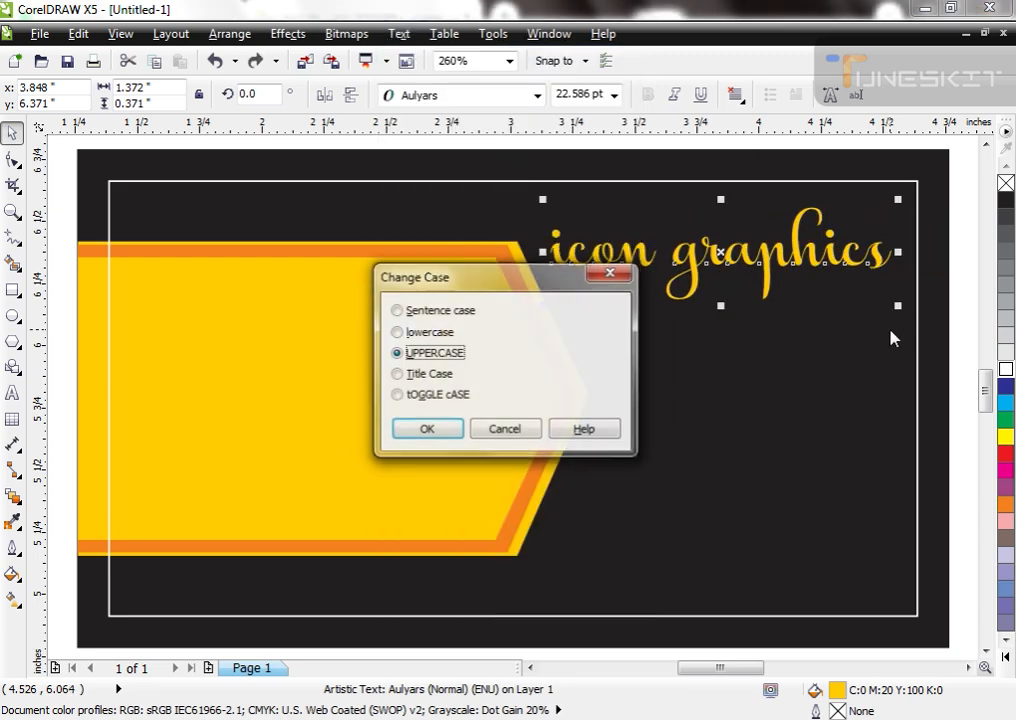
pyautogui.press('Down')
pyautogui.press('Return')
pyautogui.hotkey('ctrl', 'z')
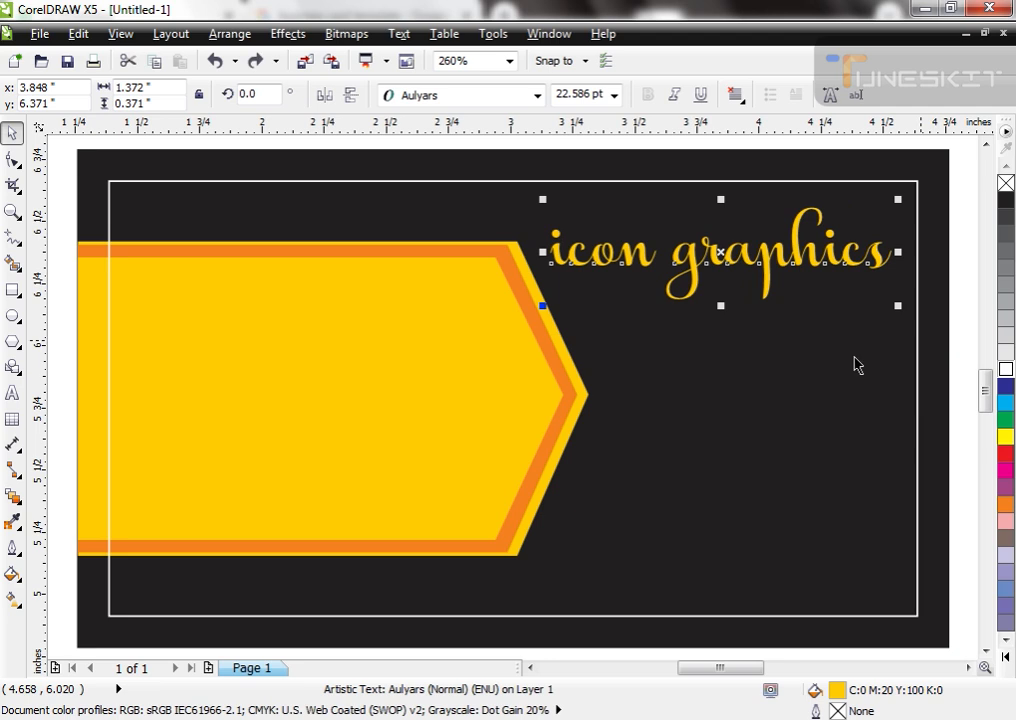
# Step: Move the company name closer to the frame's upper right corner and place a copy below it in the Attari_Aseer font
pyautogui.moveTo(714, 301); pyautogui.dragTo(727, 288)
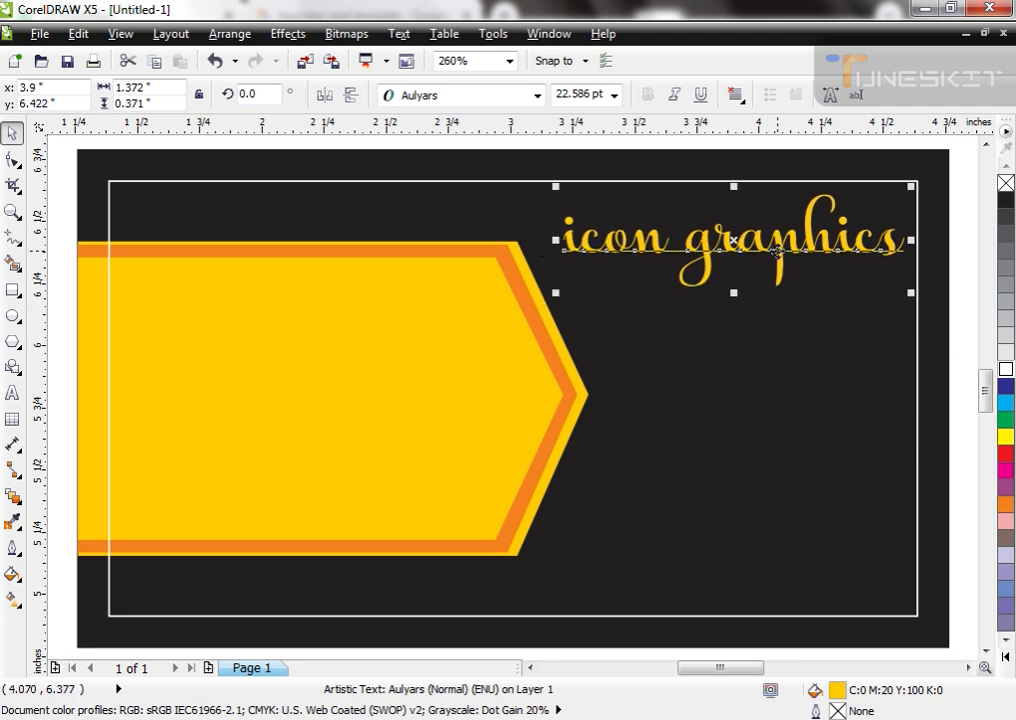
pyautogui.moveTo(775, 250); pyautogui.dragTo(770, 371)
pyautogui.click(537, 95)
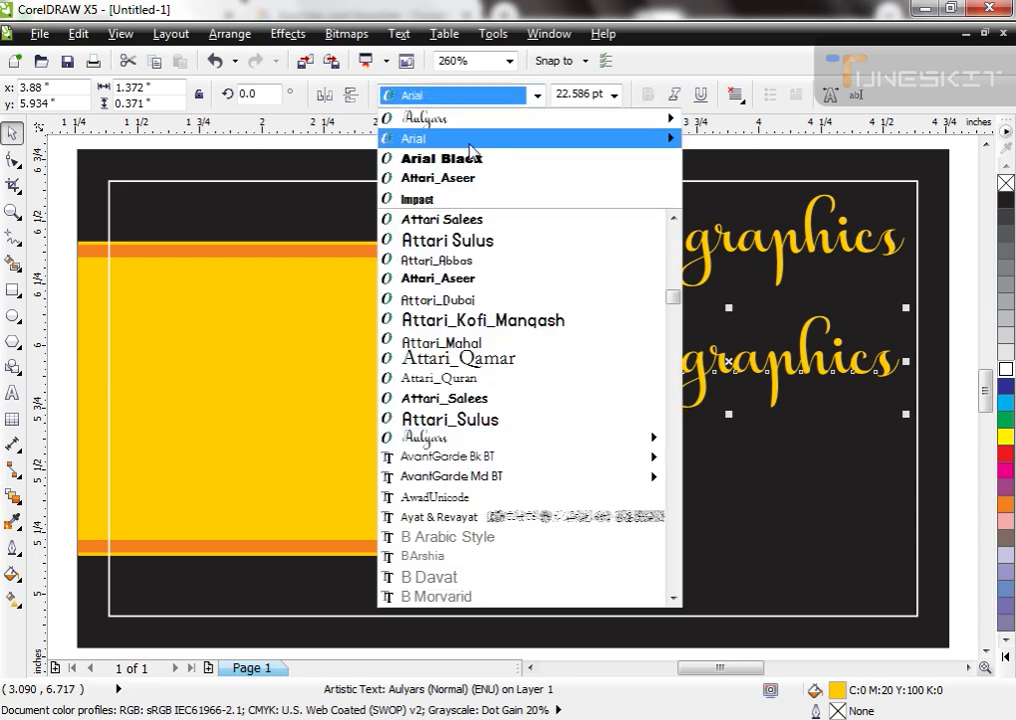
pyautogui.click(463, 180)
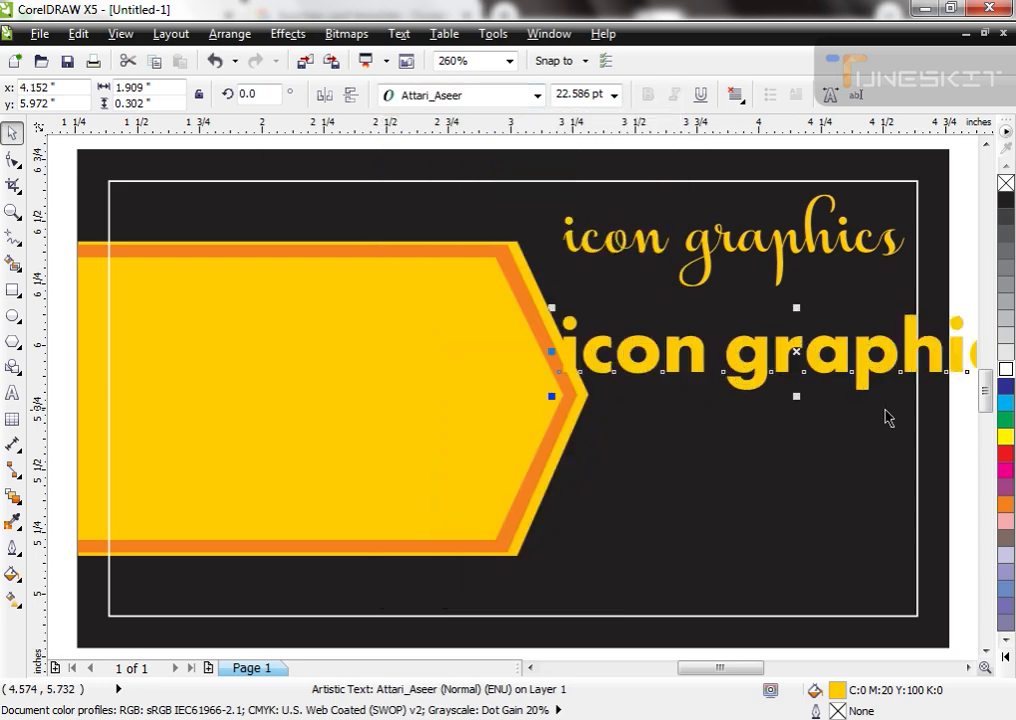
# Step: Reduce the text copy to about 0.82 inches wide, position it beneath the company name and fill it with white
pyautogui.moveTo(805, 368); pyautogui.dragTo(628, 367)
pyautogui.moveTo(863, 395); pyautogui.dragTo(726, 399)
pyautogui.moveTo(693, 352); pyautogui.dragTo(802, 338)
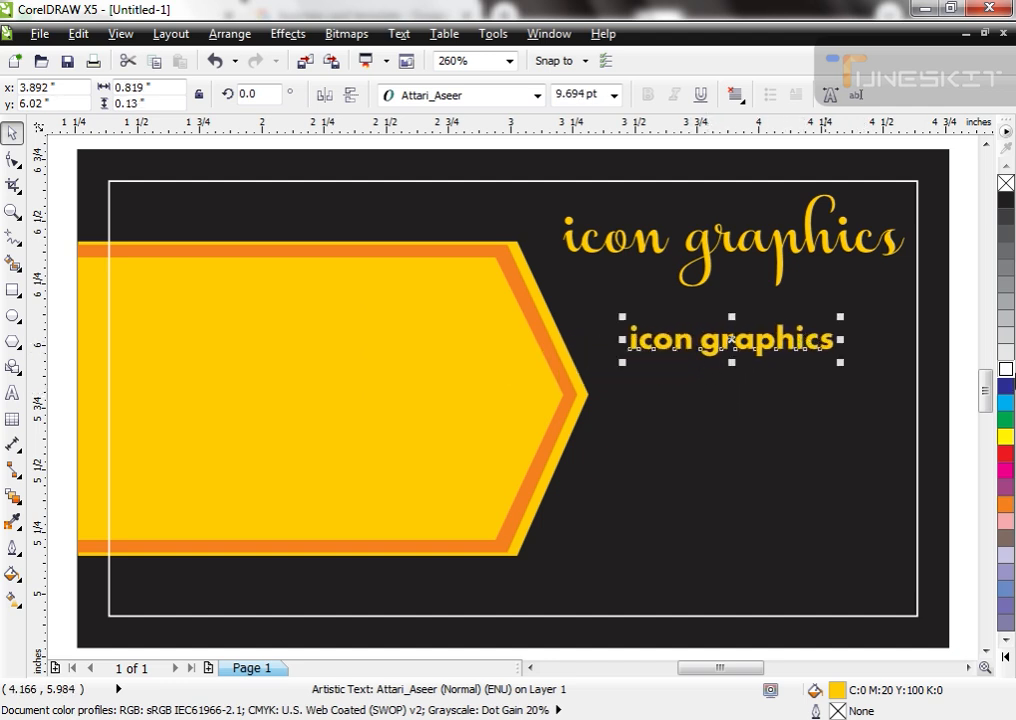
pyautogui.click(1005, 372)
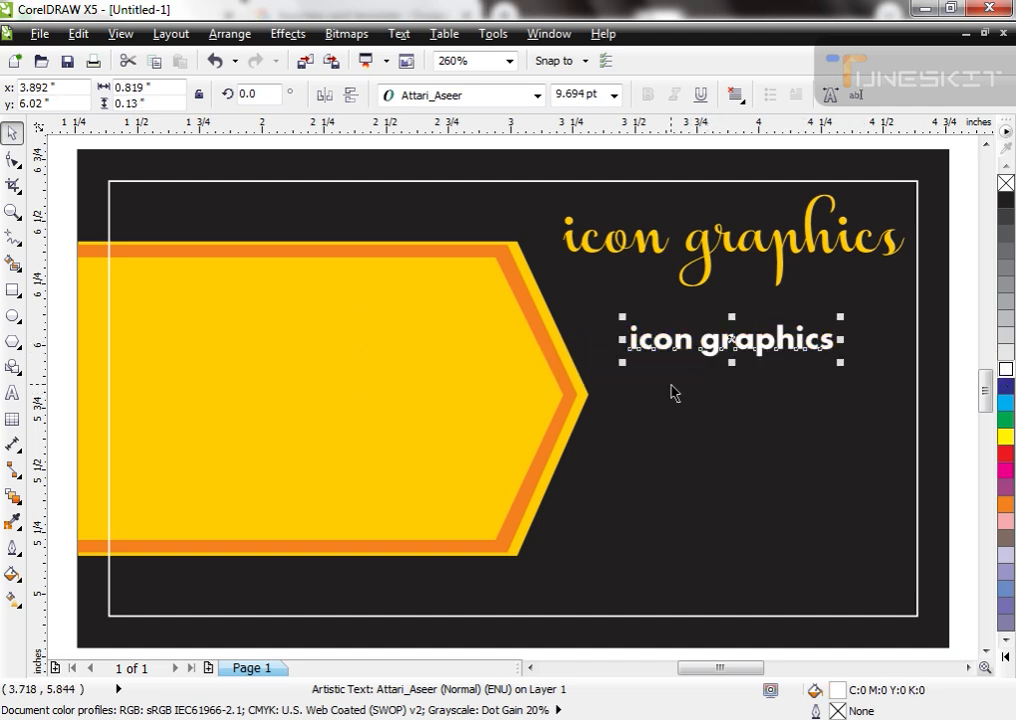
# Step: Replace the white copy's wording with three lines: "brochure design", "banners" and "bussiness card"
pyautogui.press('F8')
pyautogui.hotkey('ctrl', 'a')
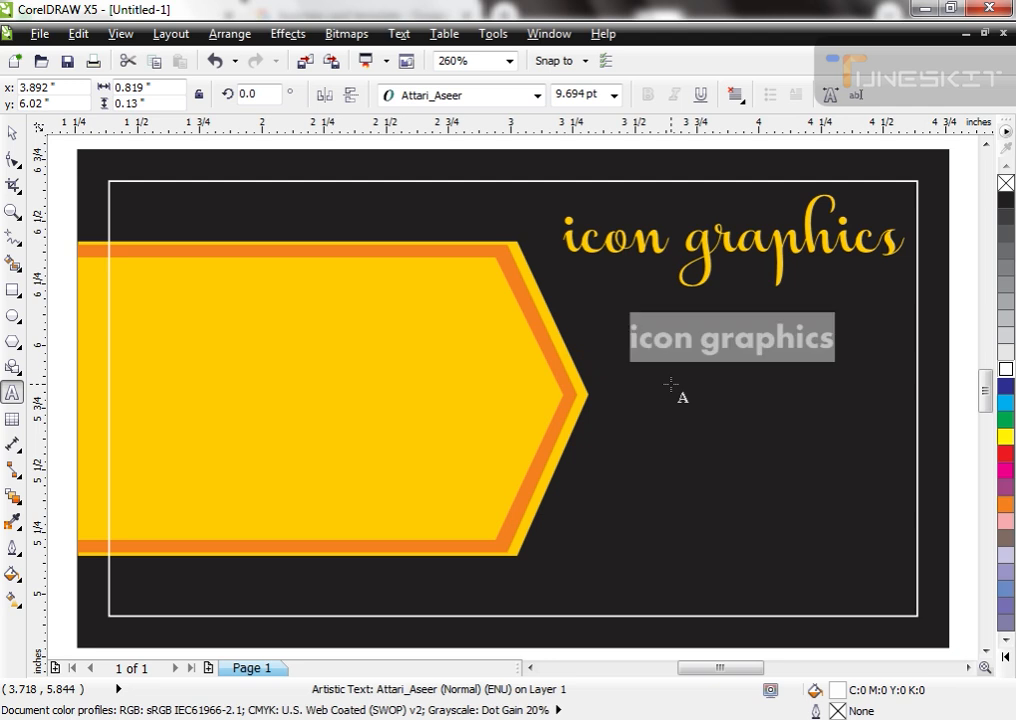
pyautogui.write('b')
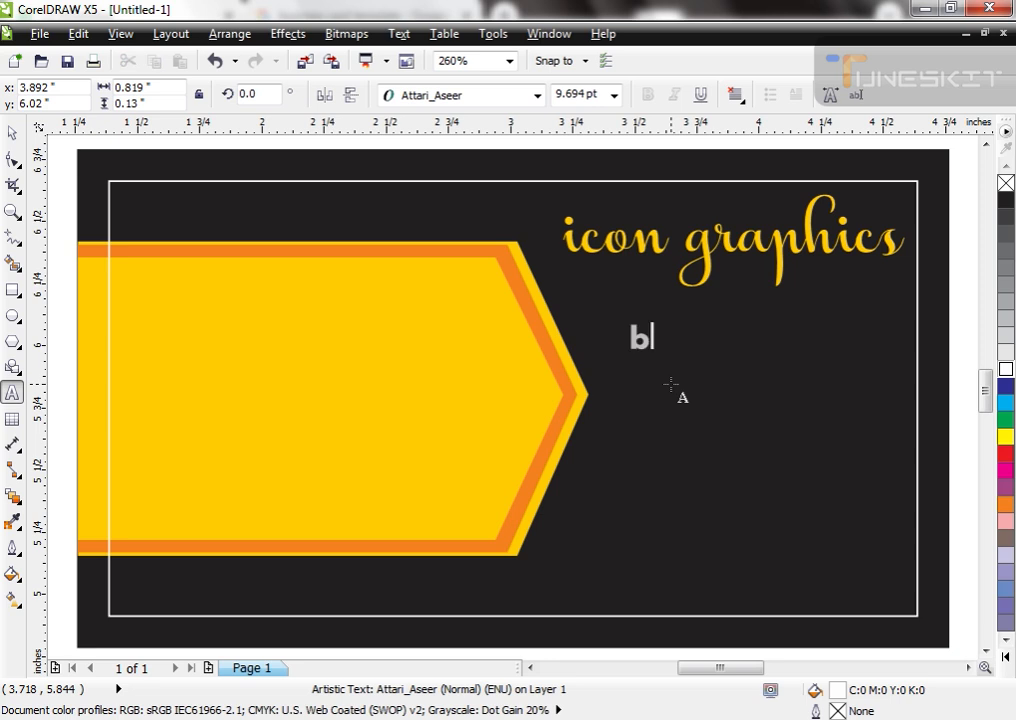
pyautogui.write('rochure design ')
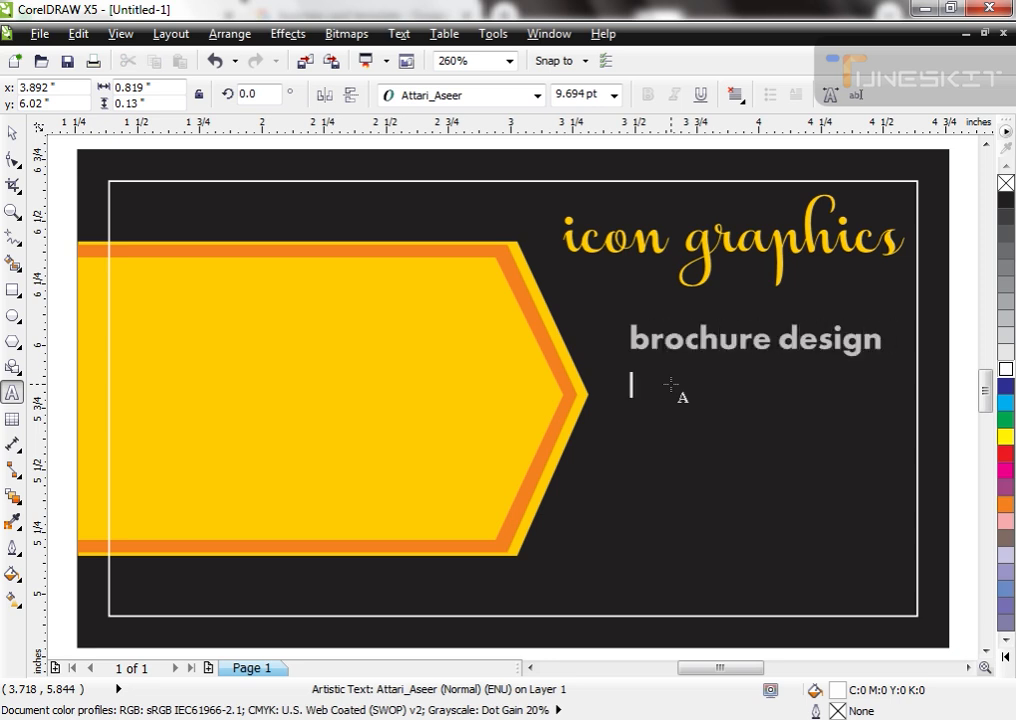
pyautogui.write('banners')
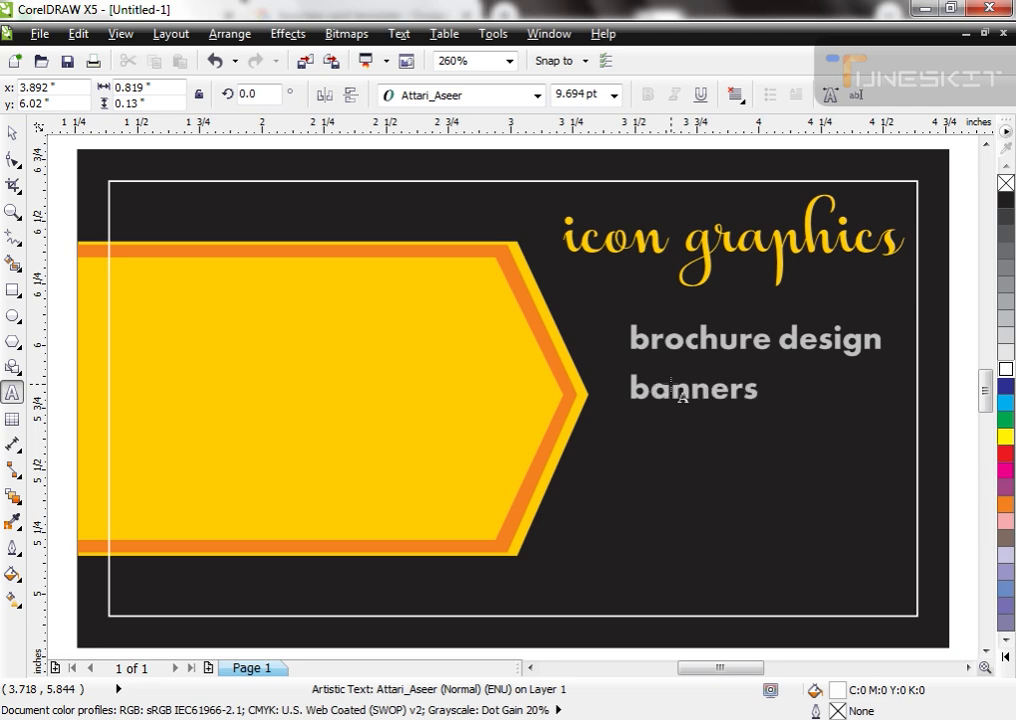
pyautogui.hotkey('ctrl', 'space')
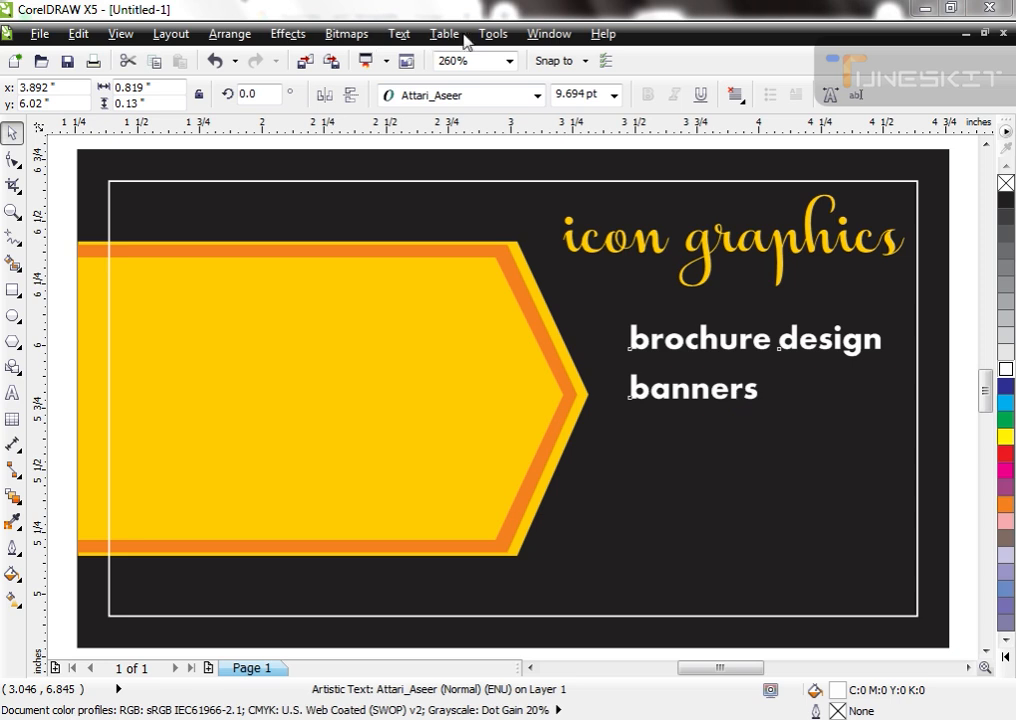
pyautogui.press('F8')
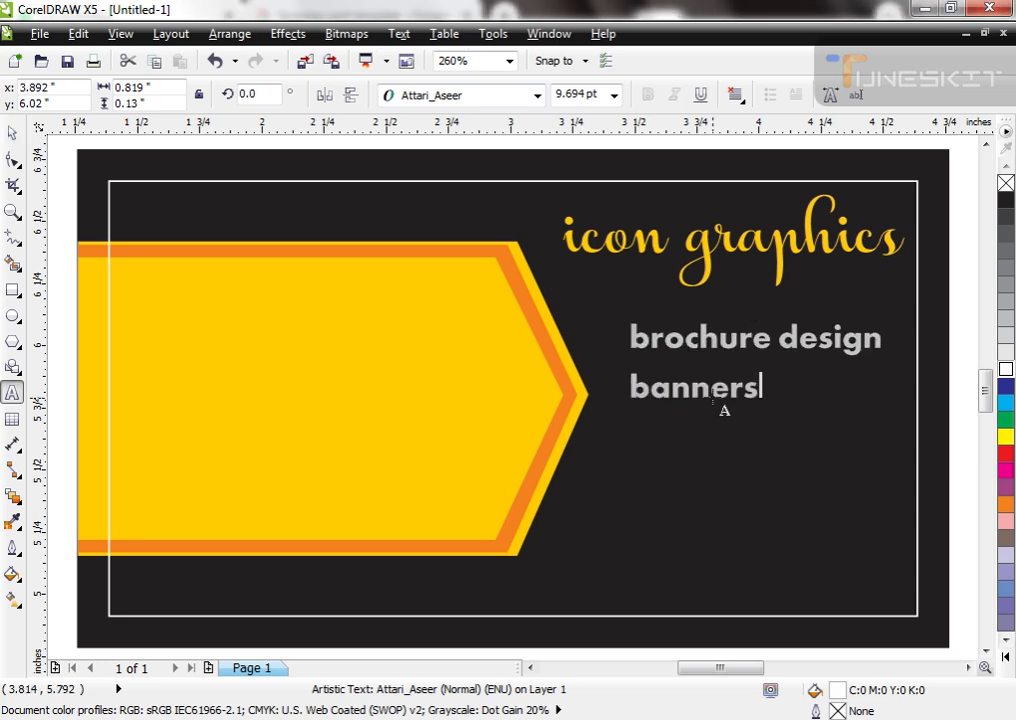
pyautogui.press('Return')
pyautogui.write('bussi')
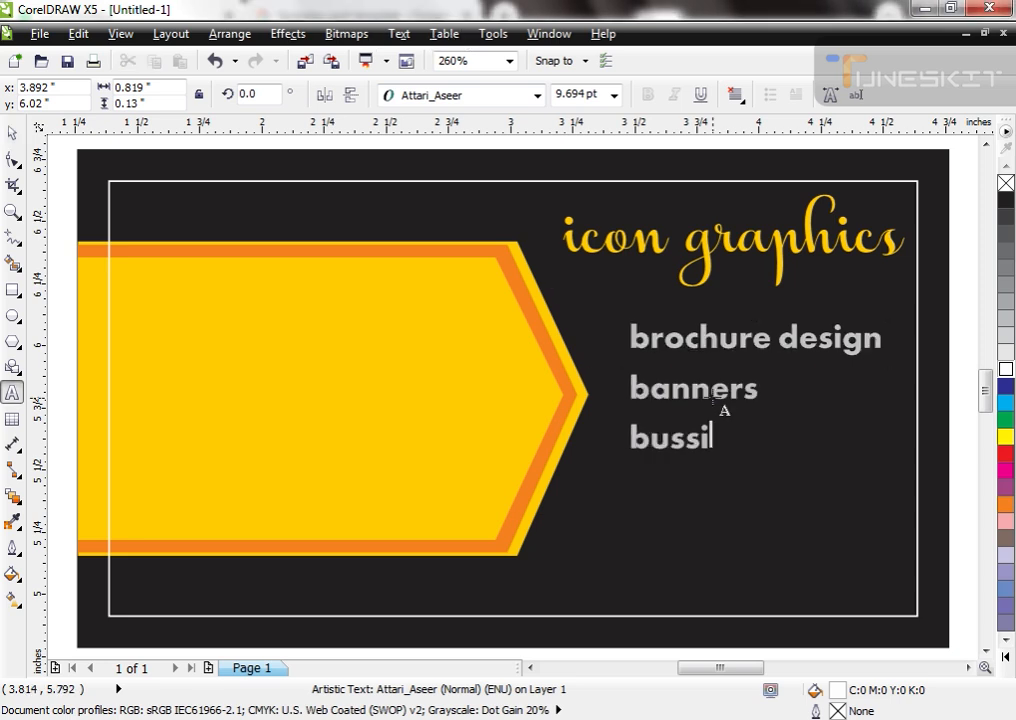
pyautogui.write('ness card')
pyautogui.hotkey('ctrl', 'space')
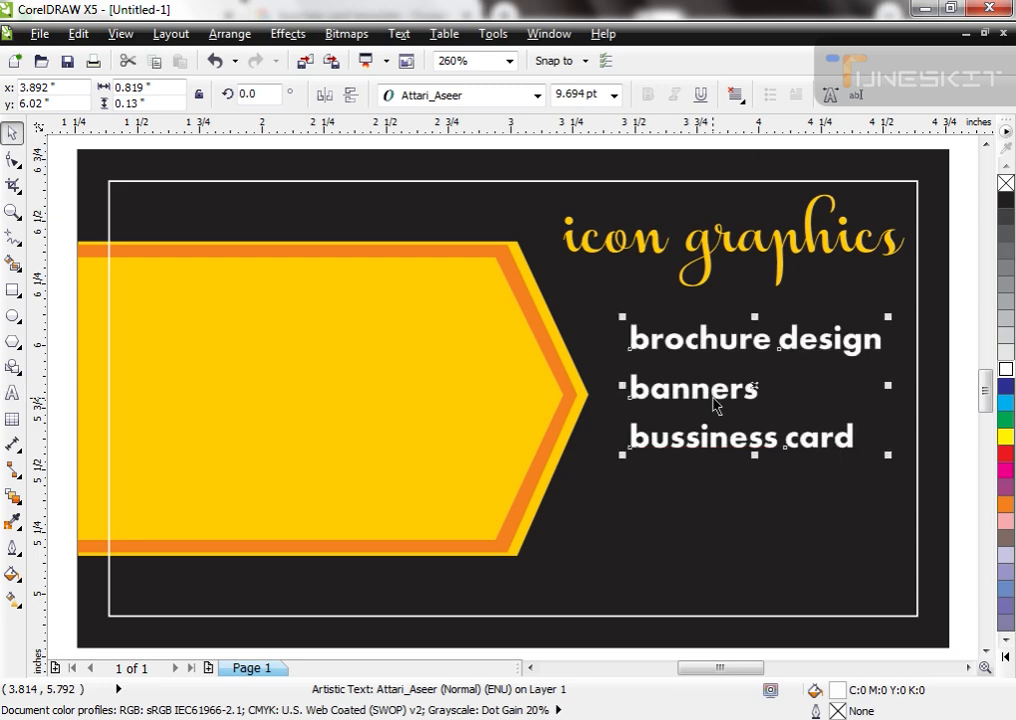
# Step: Convert the three service lines to uppercase and scale the block to about 1.07 inches wide so it fits inside the frame
pyautogui.hotkey('alt', 'x')
pyautogui.press('g')
pyautogui.press('Return')
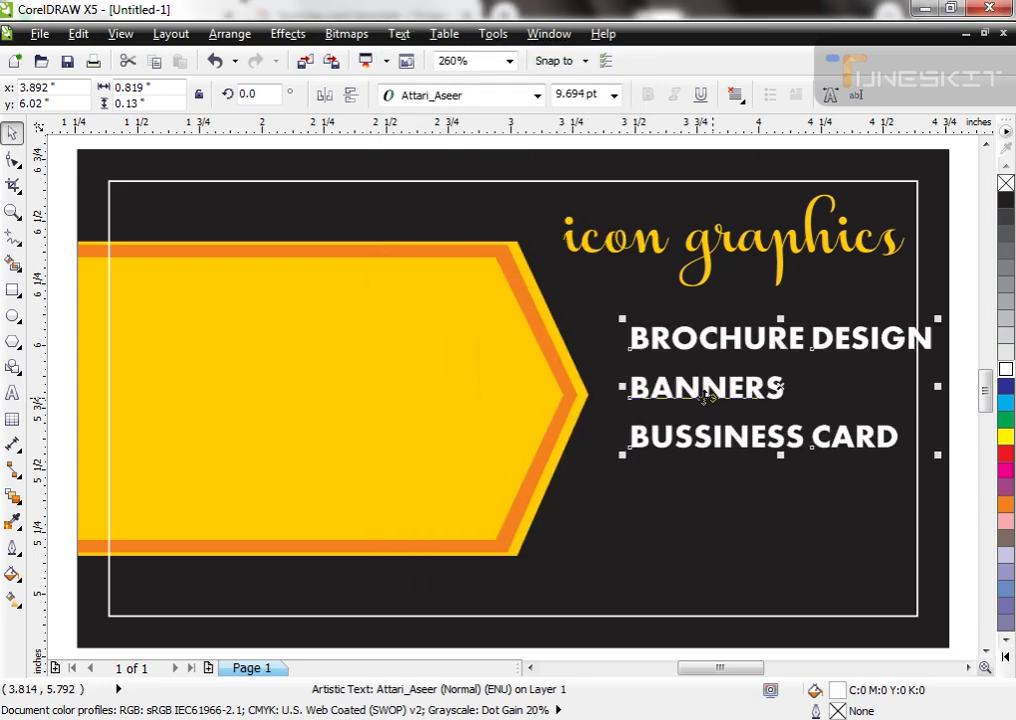
pyautogui.moveTo(937, 455); pyautogui.dragTo(903, 473)
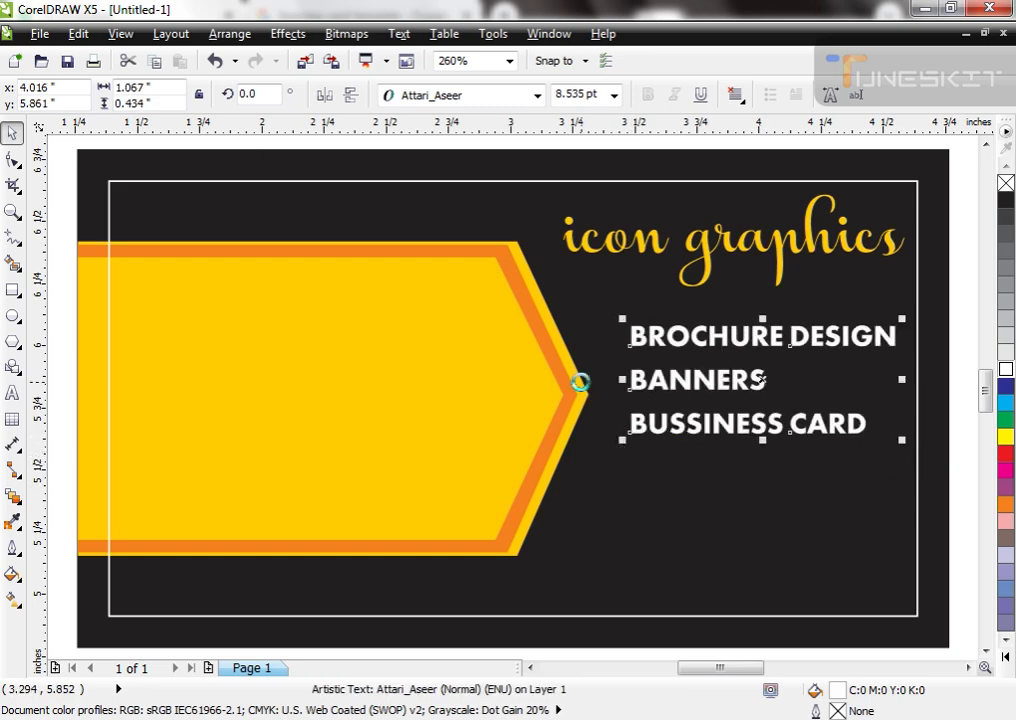
# Step: Draw a circle about 0.17 inches wide in the yellow arrow's upper left corner, filled black C:0 M:0 Y:0 K:100 without an outline
pyautogui.scroll(-2, 583, 385)
pyautogui.press('F2')
pyautogui.moveTo(271, 259); pyautogui.dragTo(740, 569)
pyautogui.click(577, 602)
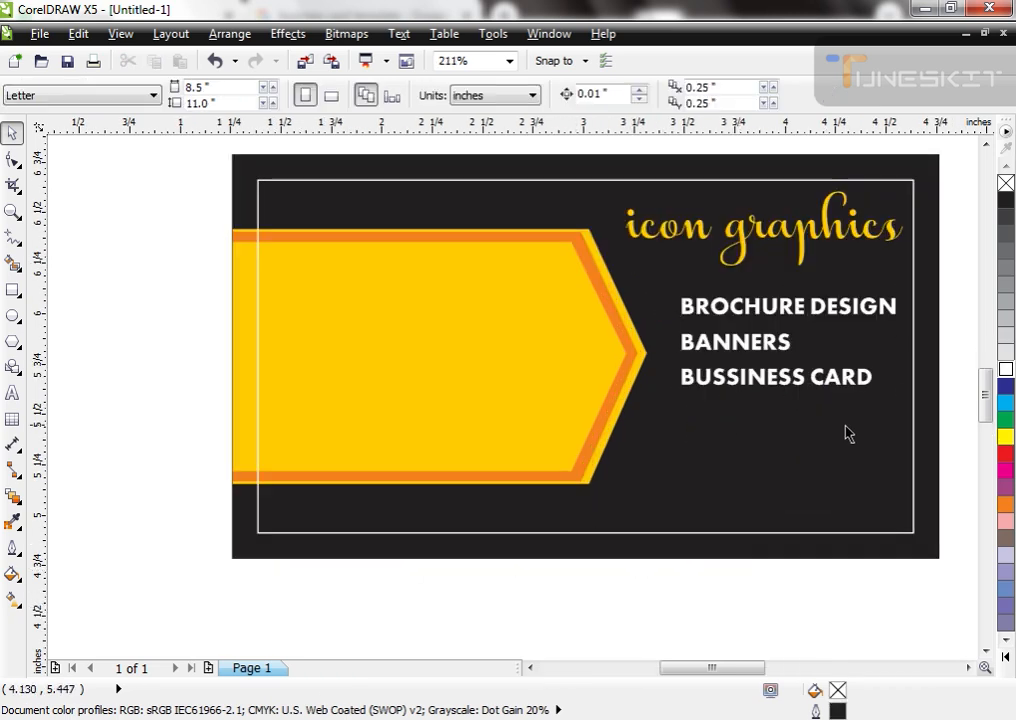
pyautogui.click(12, 315)
pyautogui.moveTo(270, 262); pyautogui.dragTo(301, 289)
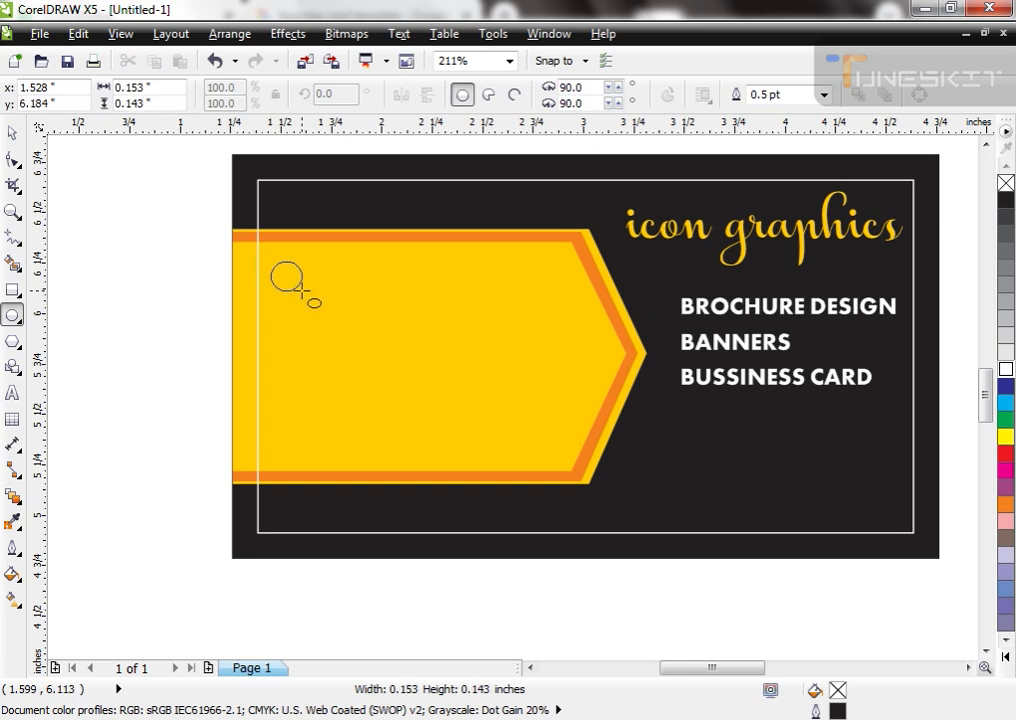
pyautogui.press('space')
pyautogui.hotkey('shift', 'F11')
pyautogui.press('Return')
pyautogui.rightClick(1005, 184)
# Step: Duplicate the black circle downward into an evenly spaced column of four and give all circles a white outline
pyautogui.press('F2')
pyautogui.moveTo(188, 204); pyautogui.dragTo(492, 594)
pyautogui.moveTo(447, 239); pyautogui.dragTo(434, 290)
pyautogui.hotkey('ctrl', 'd')
pyautogui.hotkey('ctrl', 'd')
pyautogui.moveTo(390, 190); pyautogui.dragTo(481, 474)
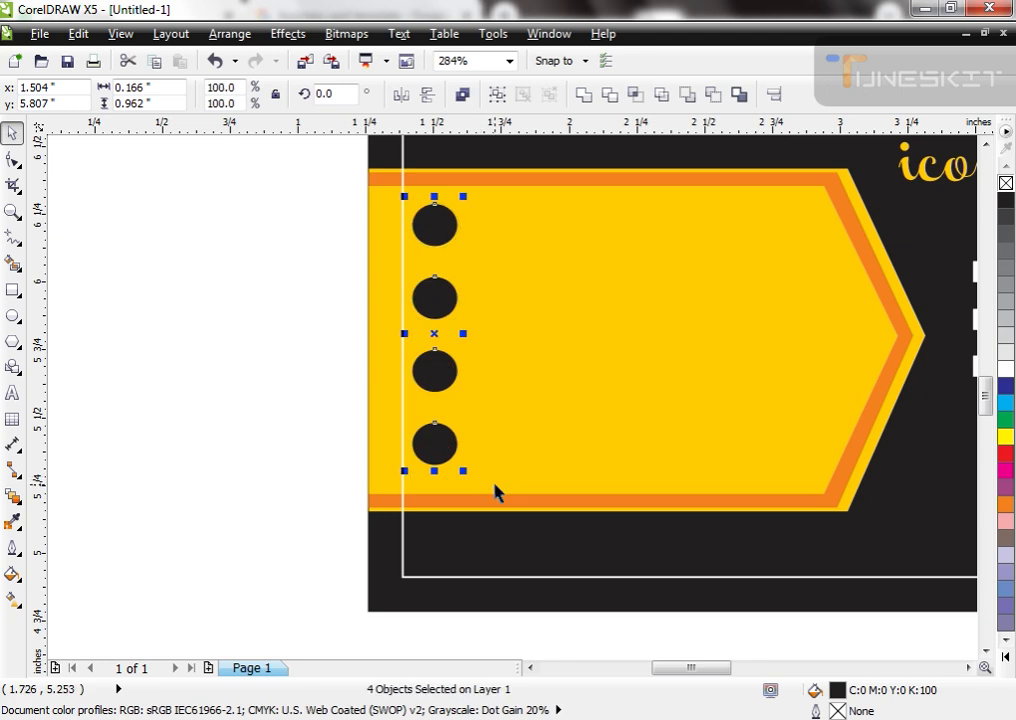
pyautogui.rightClick(1005, 360)
pyautogui.click(231, 469)
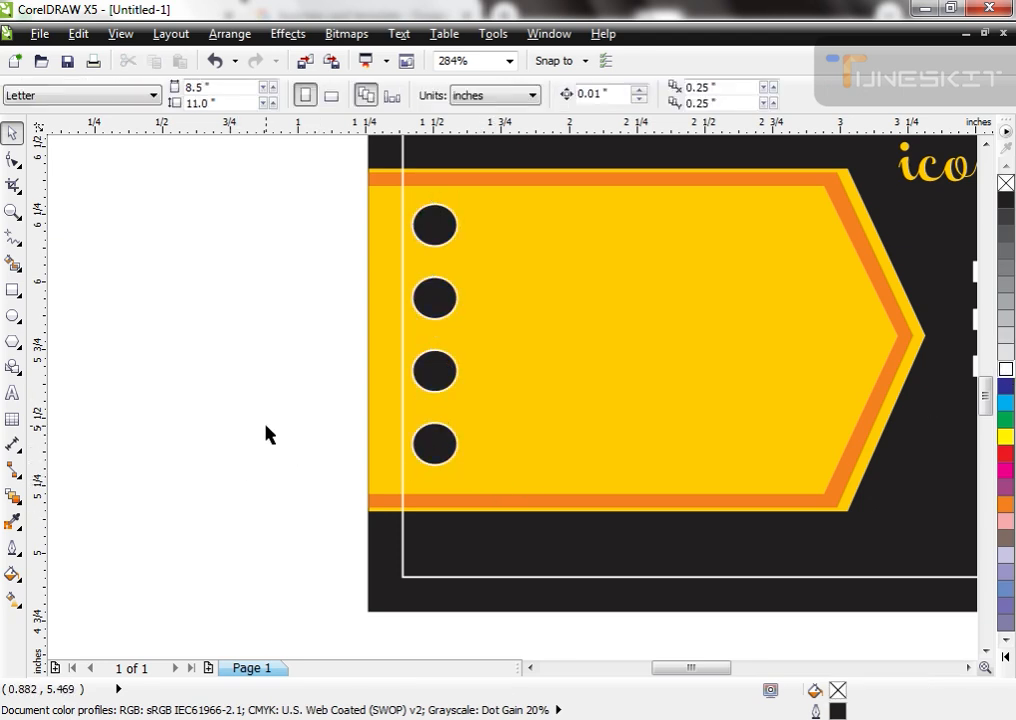
# Step: Draw an upright rectangle about 0.09 by 0.31 inches on the blank area beside the card and convert it to curves
pyautogui.click(12, 290)
pyautogui.moveTo(237, 290); pyautogui.dragTo(262, 373)
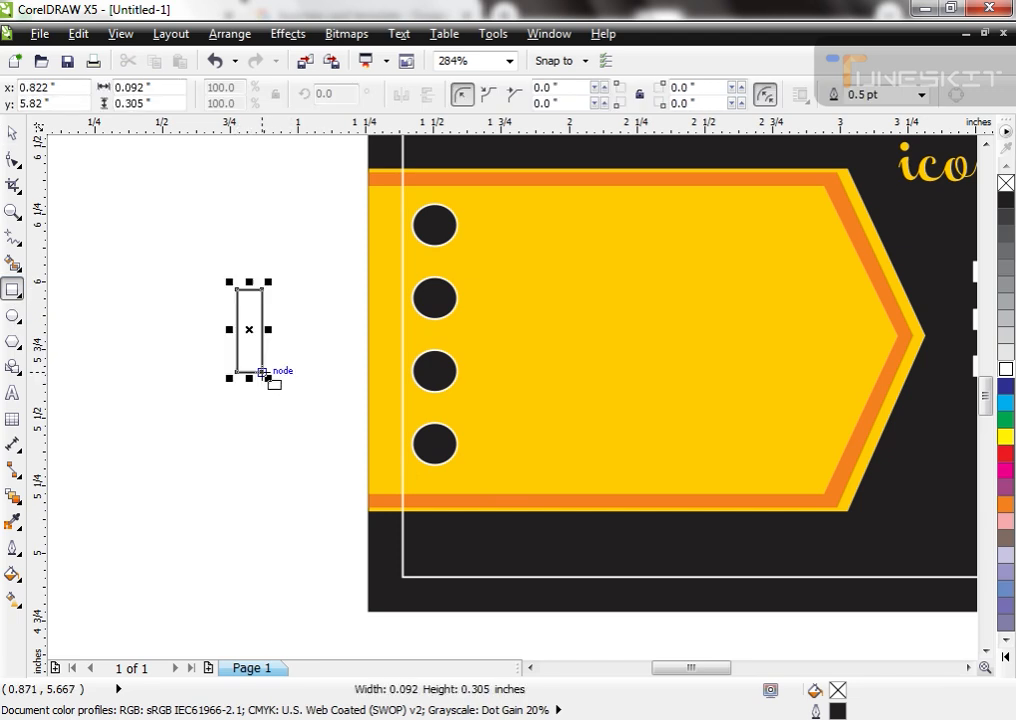
pyautogui.press('space')
pyautogui.press('F2')
pyautogui.moveTo(214, 243); pyautogui.dragTo(401, 438)
pyautogui.hotkey('ctrl', 'q')
pyautogui.press('F10')
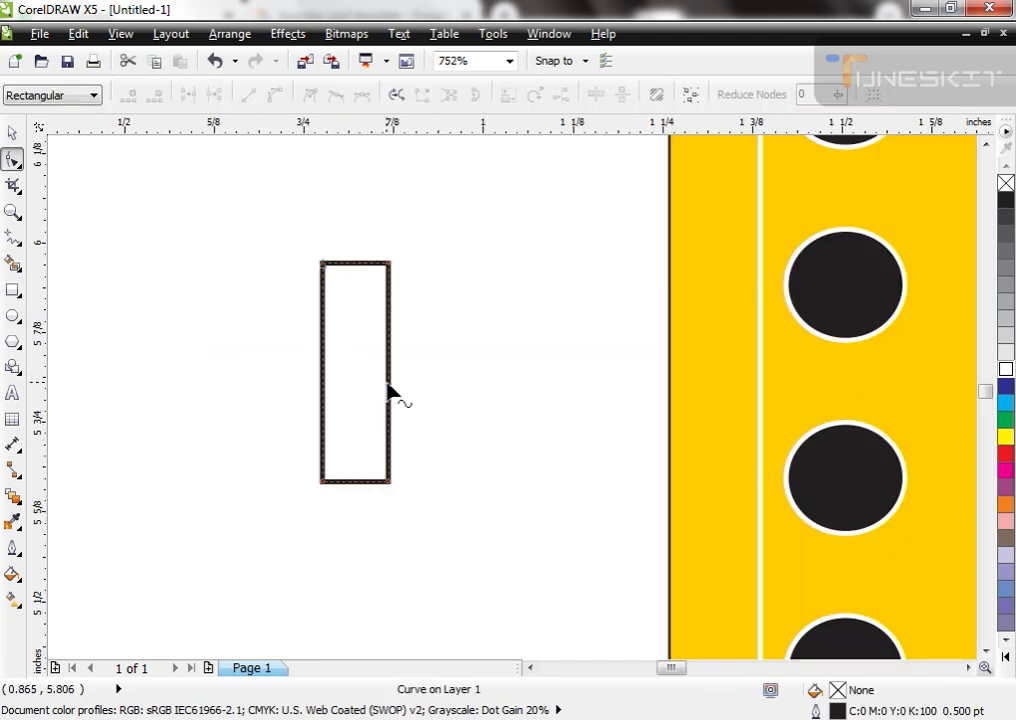
pyautogui.press('space')
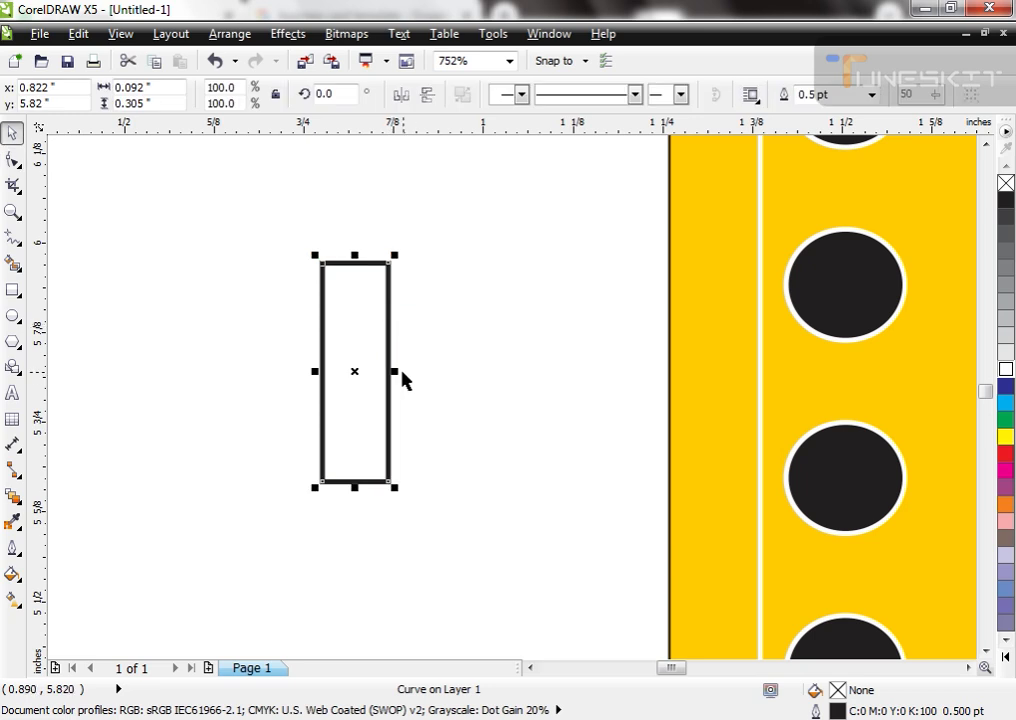
# Step: Narrow the upright rectangle to about 0.046 inches wide and place two short copies, about 0.046 by 0.057 inches, beside its ends
pyautogui.moveTo(396, 371); pyautogui.dragTo(357, 371)
pyautogui.click(118, 281)
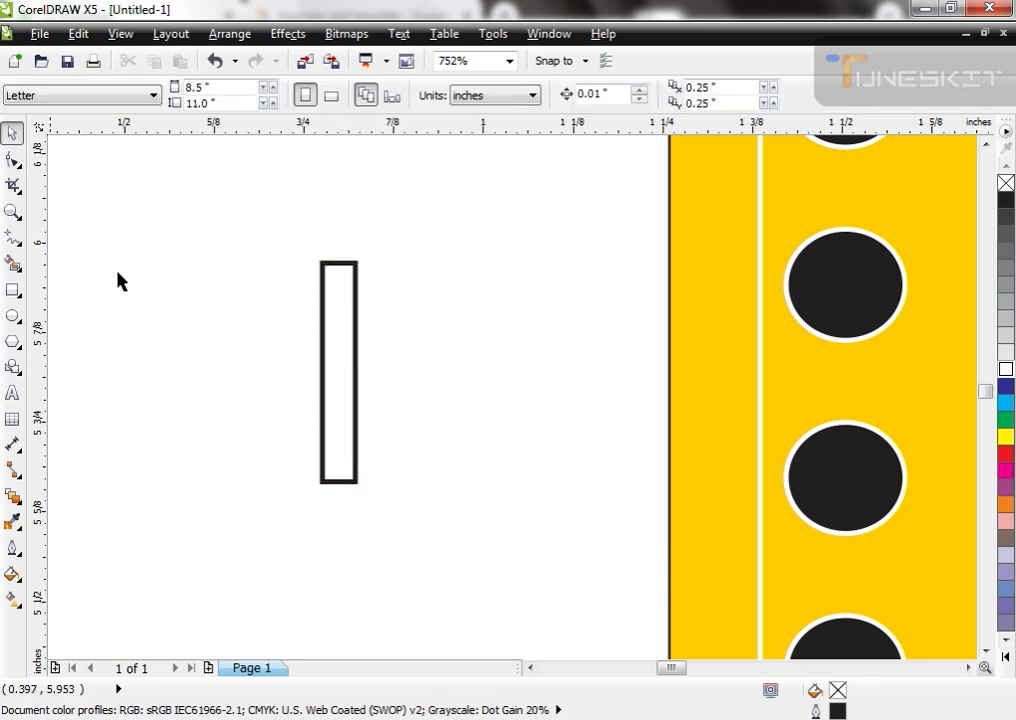
pyautogui.click(349, 313)
pyautogui.moveTo(336, 482); pyautogui.dragTo(396, 452)
pyautogui.rightClick(356, 378)
pyautogui.scroll(-2, 425, 347)
pyautogui.click(438, 282)
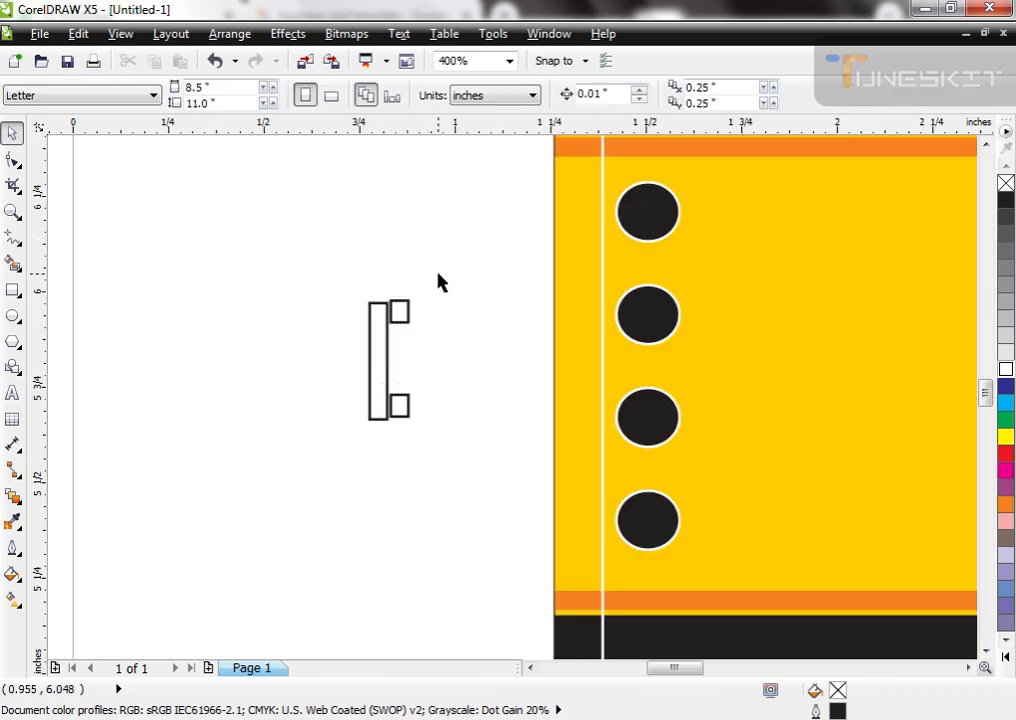
# Step: Shift the two small rectangles against the upright bar and weld all three into one bracket-shaped handset
pyautogui.click(404, 405)
pyautogui.scroll(2, 445, 435)
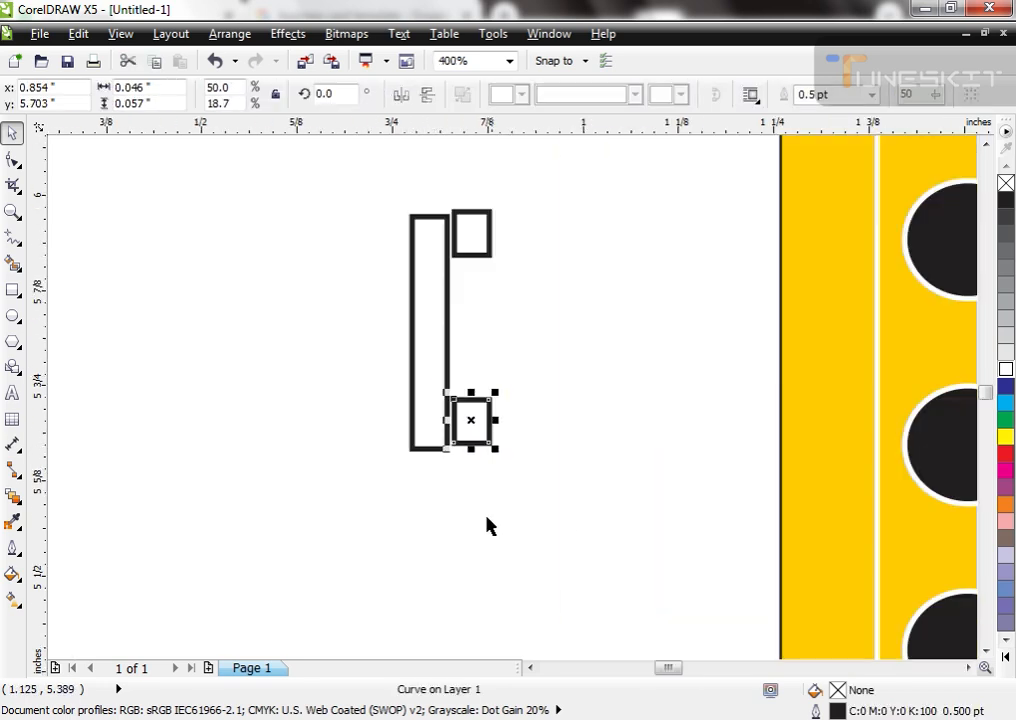
pyautogui.keyDown('shift'); pyautogui.click(474, 258); pyautogui.keyUp('shift')
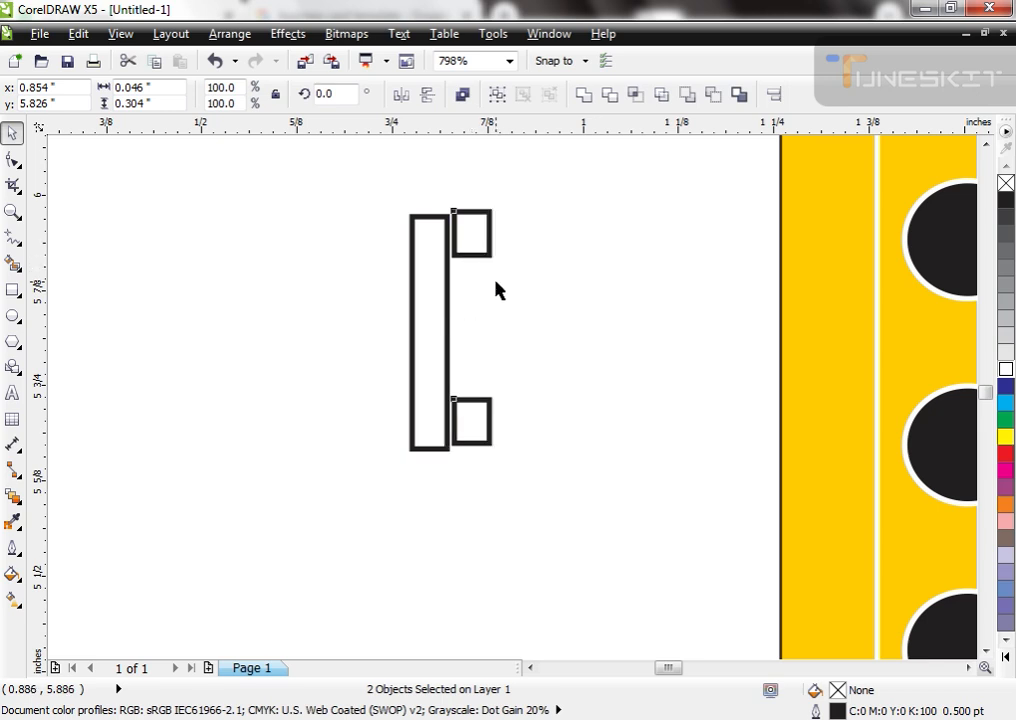
pyautogui.press('Left')
pyautogui.moveTo(515, 182); pyautogui.dragTo(304, 503)
pyautogui.click(584, 94)
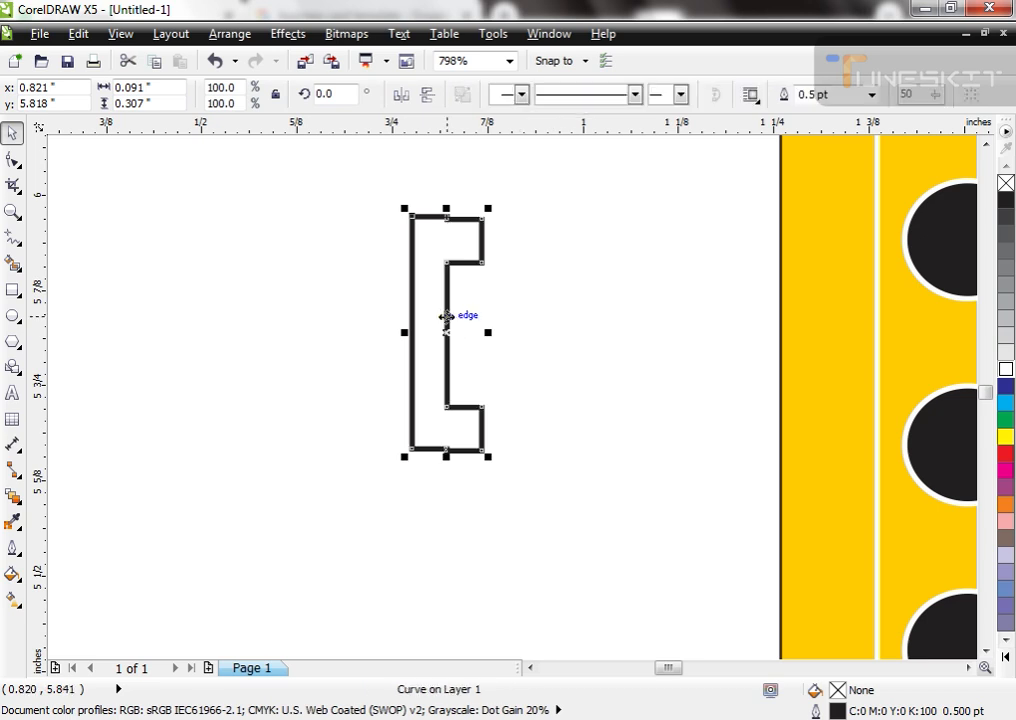
# Step: Move the bracket shape onto the column of black circles, fill it white and remove its outline
pyautogui.scroll(-2, 446, 317)
pyautogui.moveTo(446, 317); pyautogui.dragTo(662, 277)
pyautogui.scroll(-2, 662, 277)
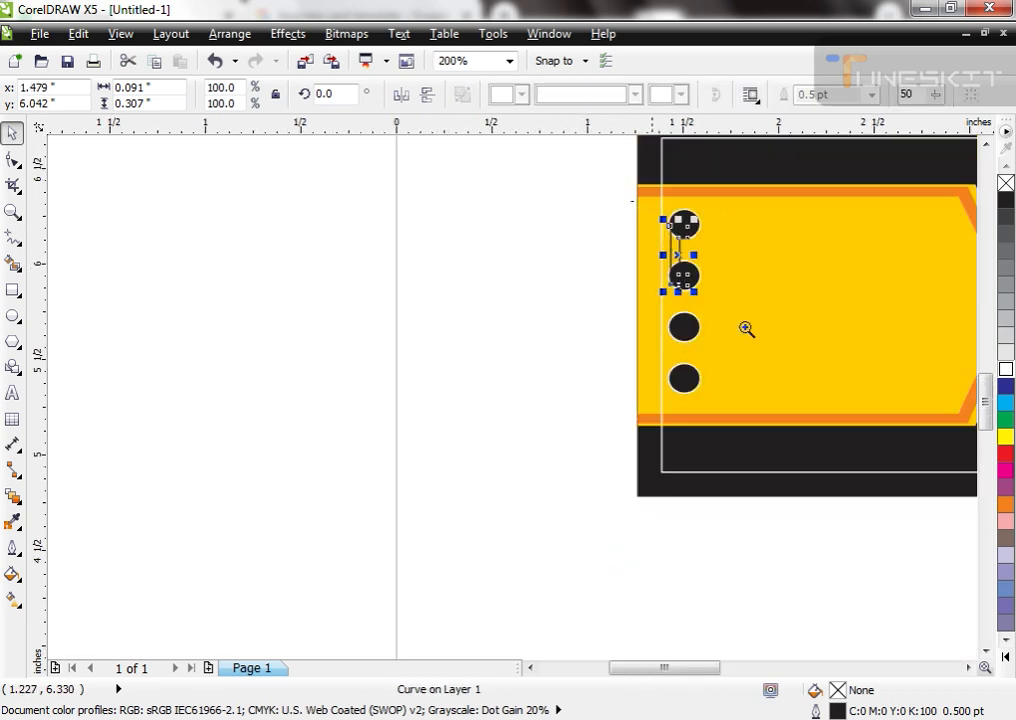
pyautogui.moveTo(632, 201); pyautogui.dragTo(750, 331)
pyautogui.click(1005, 369)
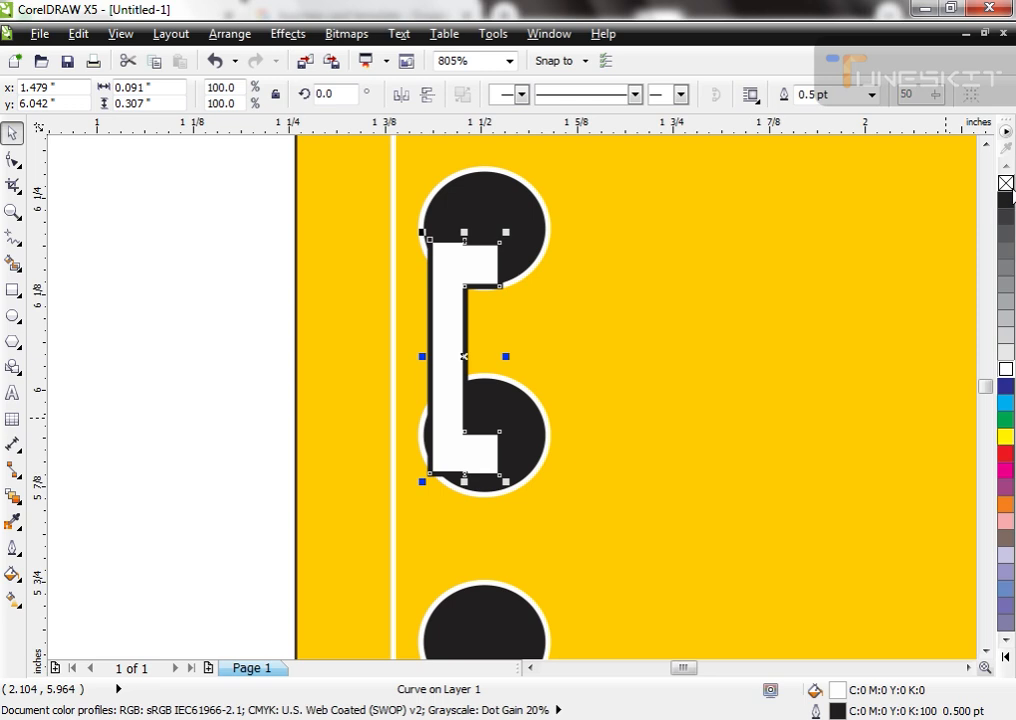
pyautogui.rightClick(1006, 185)
# Step: Scale the white bracket shape down and centre it in the top black circle
pyautogui.moveTo(505, 230); pyautogui.dragTo(496, 265)
pyautogui.keyDown('shift'); pyautogui.click(506, 218); pyautogui.keyUp('shift')
pyautogui.press('c')
pyautogui.press('e')
pyautogui.click(222, 364)
# Step: Rotate the white bracket shape 16 degrees and size it to fit inside the top circle
pyautogui.click(486, 274)
pyautogui.scroll(2, 490, 277)
pyautogui.click(458, 412)
pyautogui.moveTo(492, 492); pyautogui.dragTo(553, 530)
pyautogui.click(466, 465)
# Step: Delete the protruding corner nodes at both ends of the bracket shape to round the handset's earpiece and mouthpiece
pyautogui.press('F10')
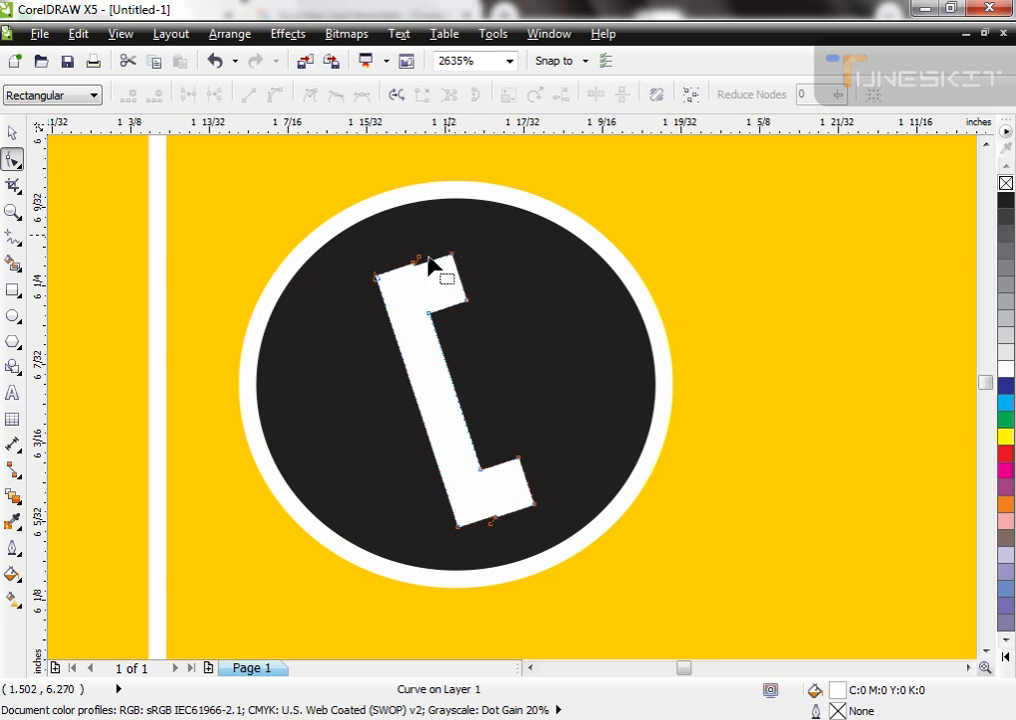
pyautogui.moveTo(490, 238); pyautogui.dragTo(454, 336)
pyautogui.press('Delete')
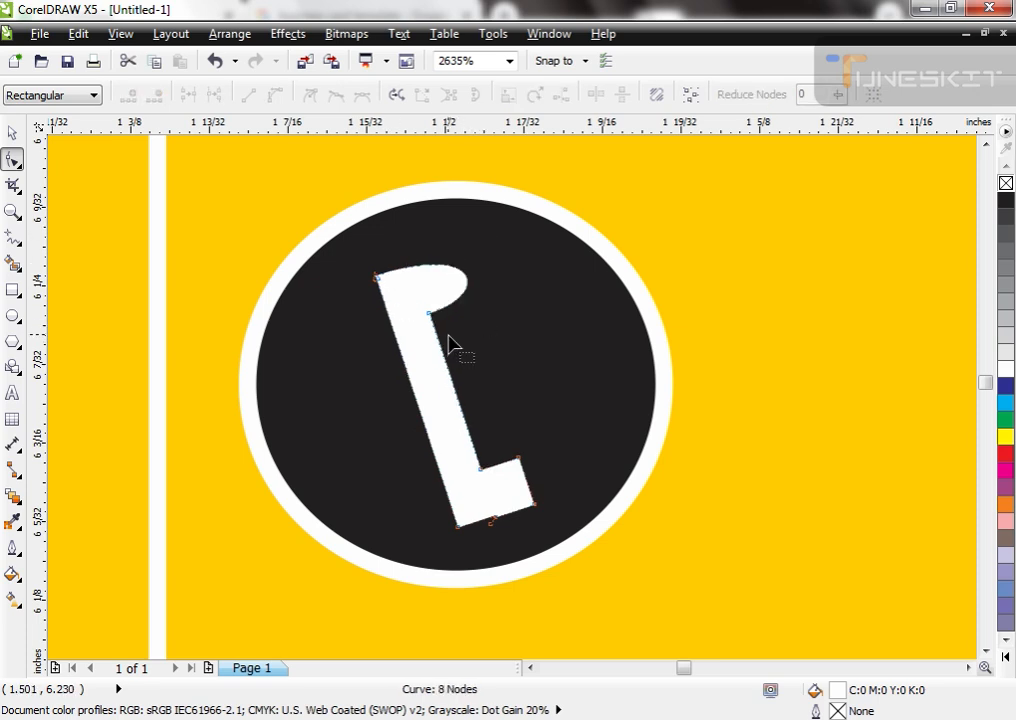
pyautogui.moveTo(557, 410); pyautogui.dragTo(500, 544)
pyautogui.press('Delete')
# Step: Shift the handset's lower inner node outward and adjust the curve handles to make the lower end fuller
pyautogui.moveTo(480, 470); pyautogui.dragTo(466, 474)
pyautogui.moveTo(525, 454); pyautogui.dragTo(535, 415)
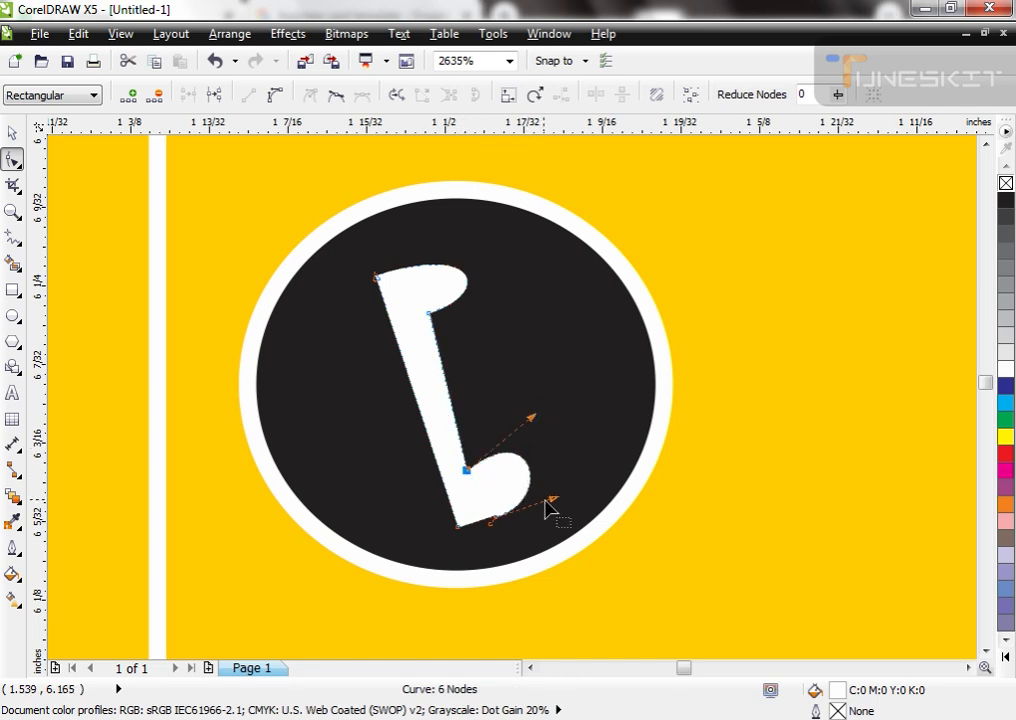
pyautogui.moveTo(551, 499); pyautogui.dragTo(571, 497)
# Step: Adjust the curve handles of the handset's upper end to make it taller and fuller
pyautogui.click(430, 314)
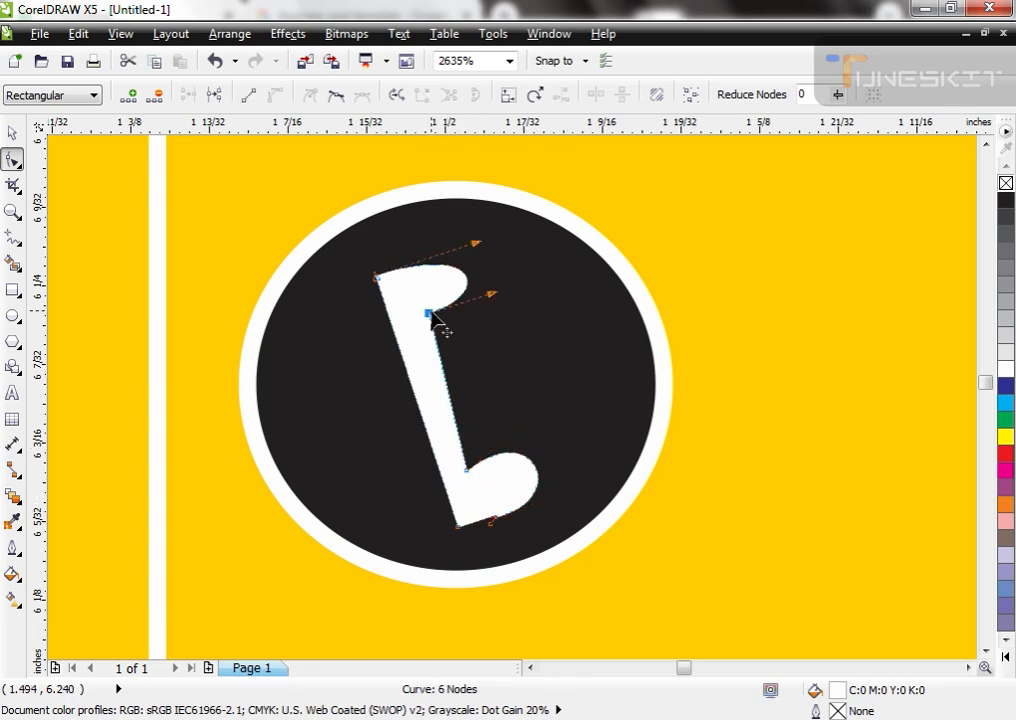
pyautogui.moveTo(477, 244); pyautogui.dragTo(471, 216)
pyautogui.moveTo(499, 298); pyautogui.dragTo(540, 301)
pyautogui.click(469, 205)
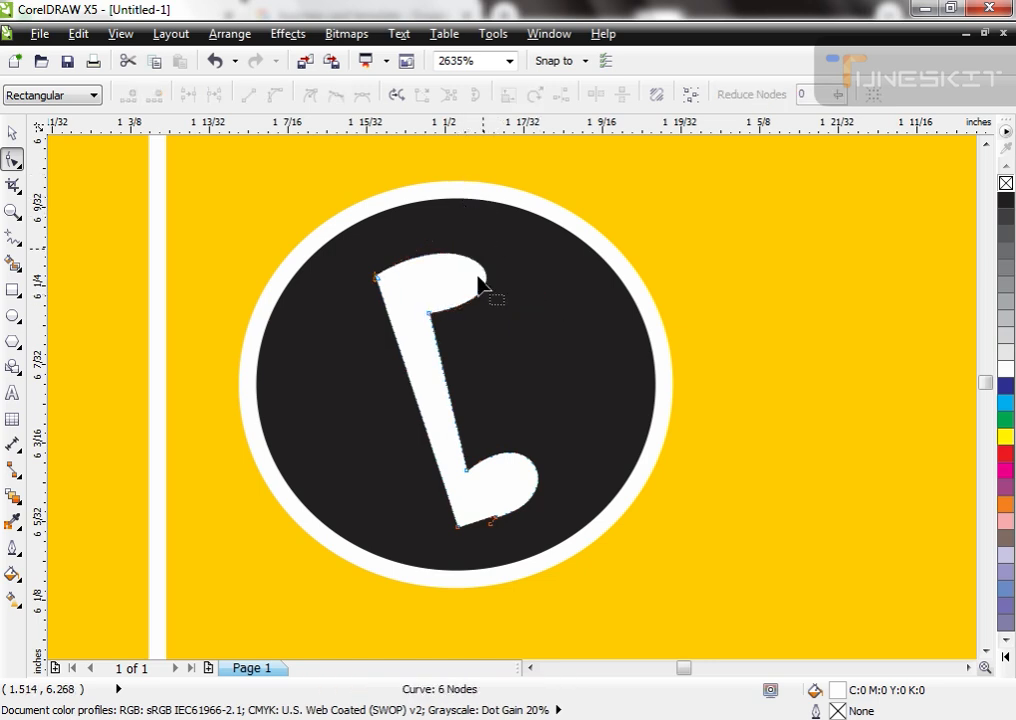
pyautogui.click(378, 279)
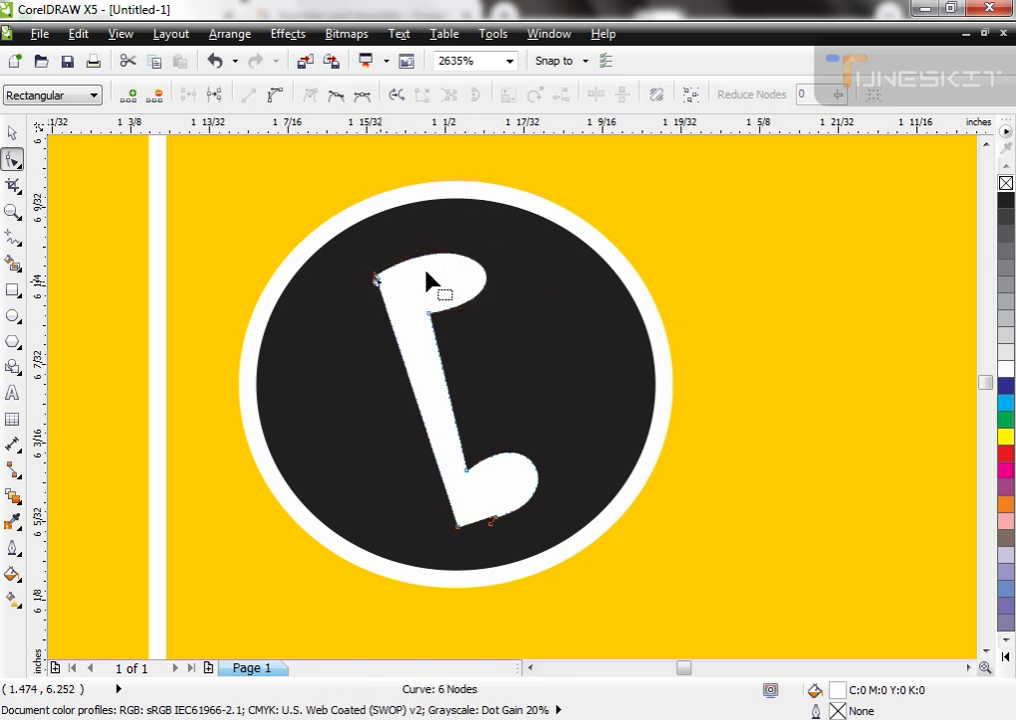
pyautogui.press('space')
pyautogui.click(414, 282)
pyautogui.press('space')
pyautogui.click(376, 279)
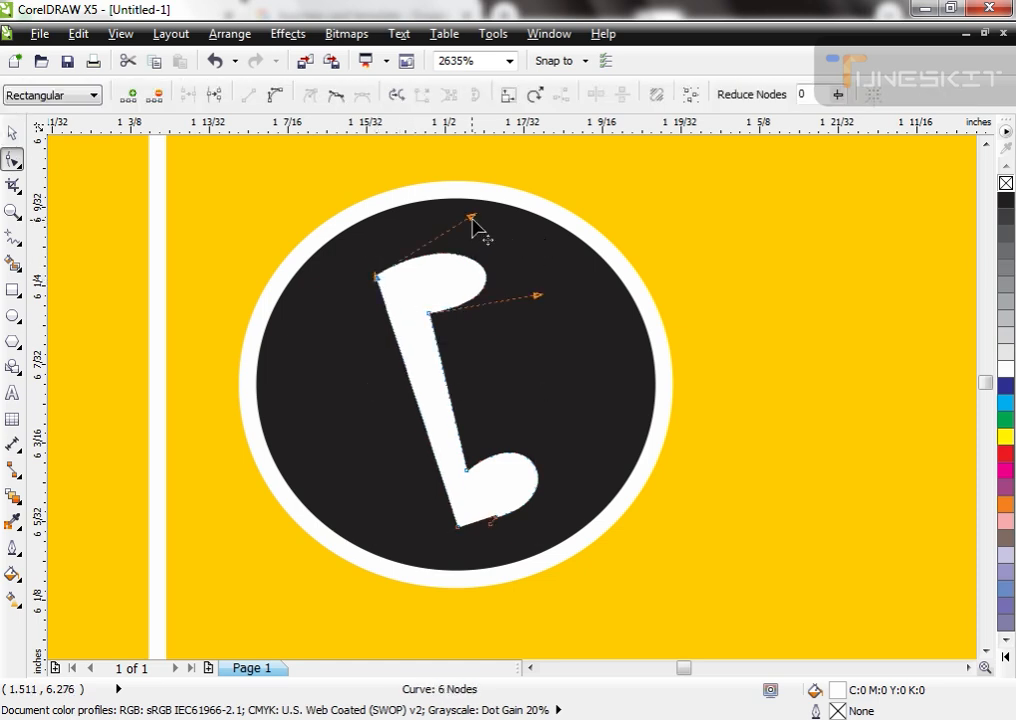
pyautogui.moveTo(471, 217); pyautogui.dragTo(463, 186)
# Step: Widen and heighten the handset icon, with a slight proportional reduction to fit it inside the top circle
pyautogui.press('space')
pyautogui.moveTo(543, 381); pyautogui.dragTo(565, 382)
pyautogui.moveTo(455, 538); pyautogui.dragTo(458, 554)
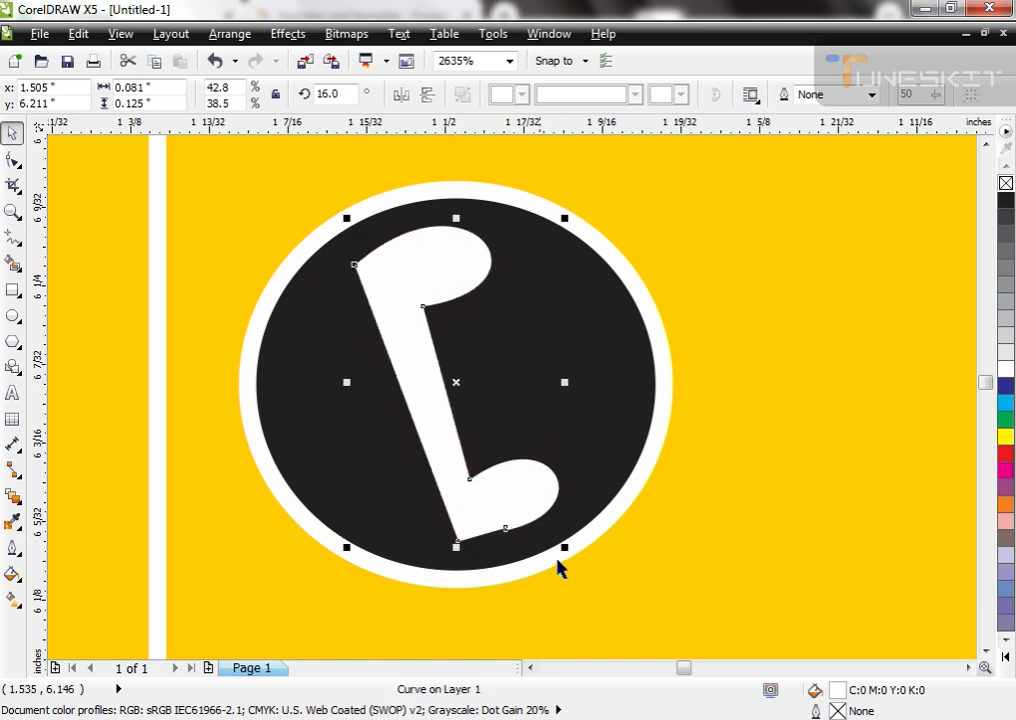
pyautogui.moveTo(567, 548); pyautogui.dragTo(555, 532)
pyautogui.scroll(-2, 376, 308)
pyautogui.click(190, 361)
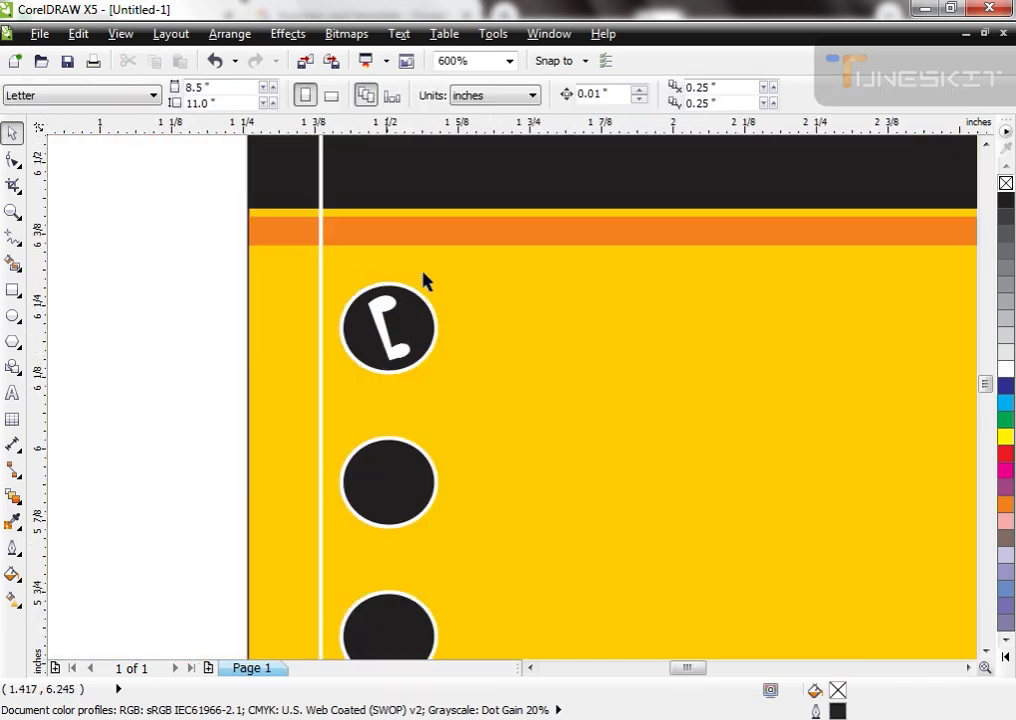
# Step: Draw an upright rectangle about 0.153 by 0.226 inches beside the card and convert it to curves
pyautogui.scroll(-2, 419, 271)
pyautogui.scroll(2, 412, 305)
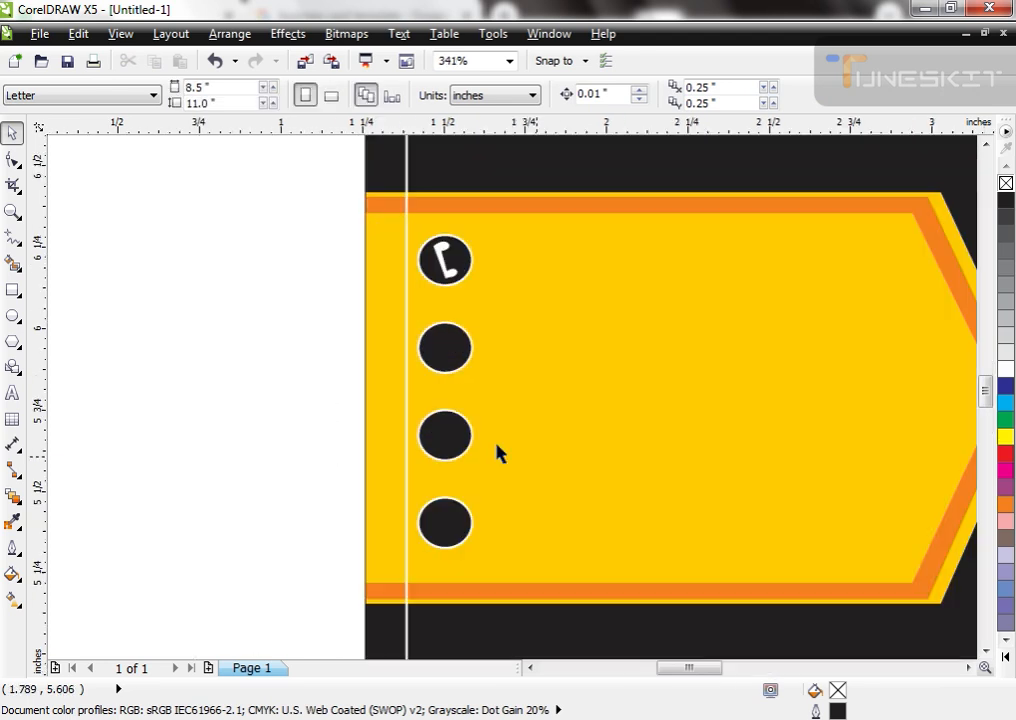
pyautogui.click(13, 290)
pyautogui.moveTo(259, 313); pyautogui.dragTo(312, 393)
pyautogui.press('space')
pyautogui.scroll(2, 190, 345)
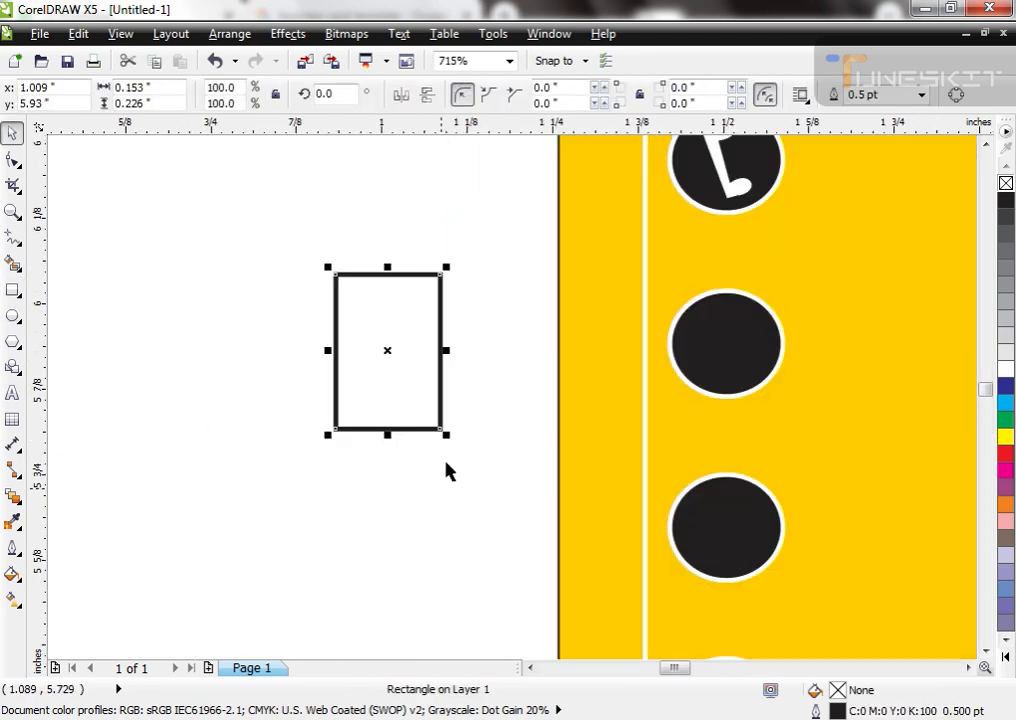
pyautogui.hotkey('ctrl', 'q')
# Step: Add a node at the middle of the rectangle's lower edge and delete both lower corners to form a downward triangle
pyautogui.press('F10')
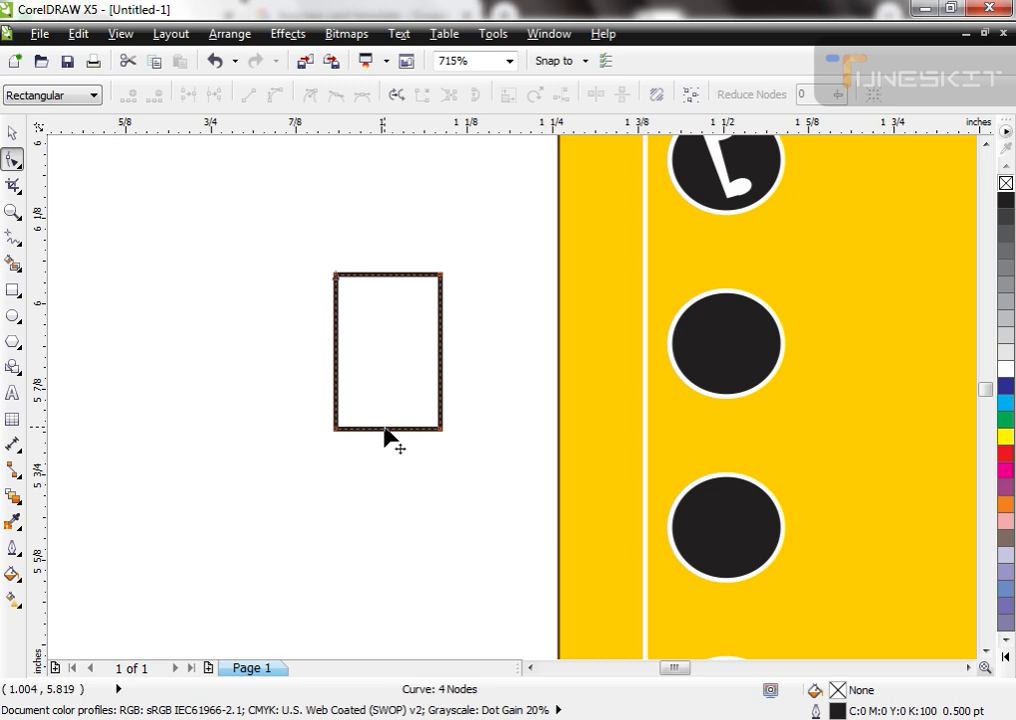
pyautogui.doubleClick(384, 429)
pyautogui.doubleClick(440, 429)
pyautogui.doubleClick(337, 429)
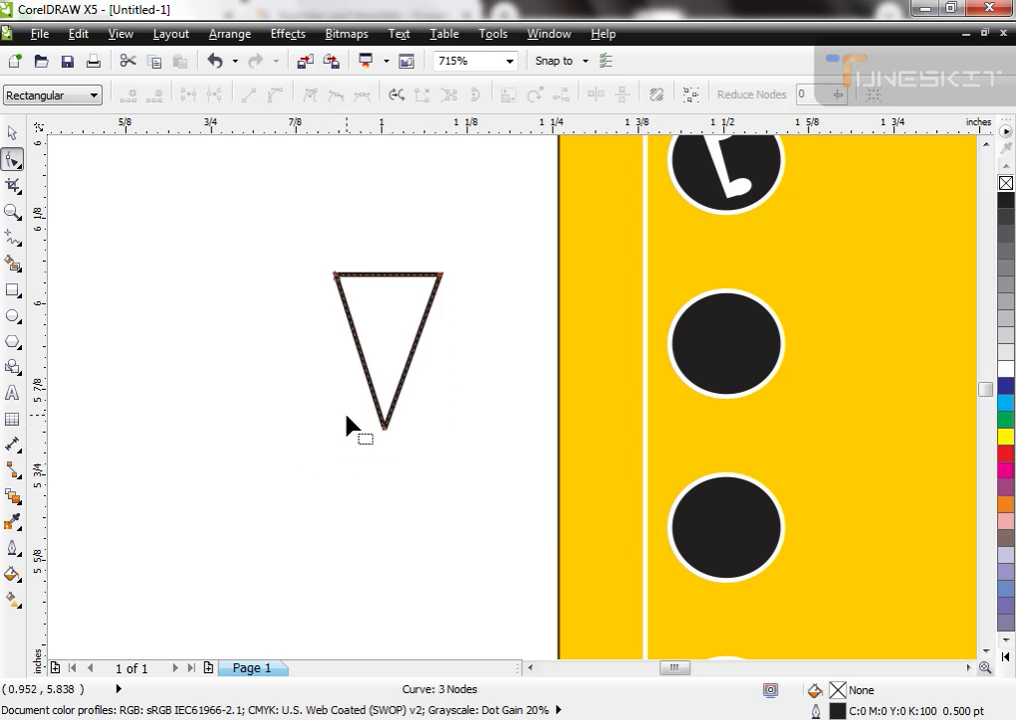
# Step: Fill the triangle blue C:100 M:100 Y:0 K:0, remove its outline and shift it slightly downward
pyautogui.press('space')
pyautogui.click(1006, 386)
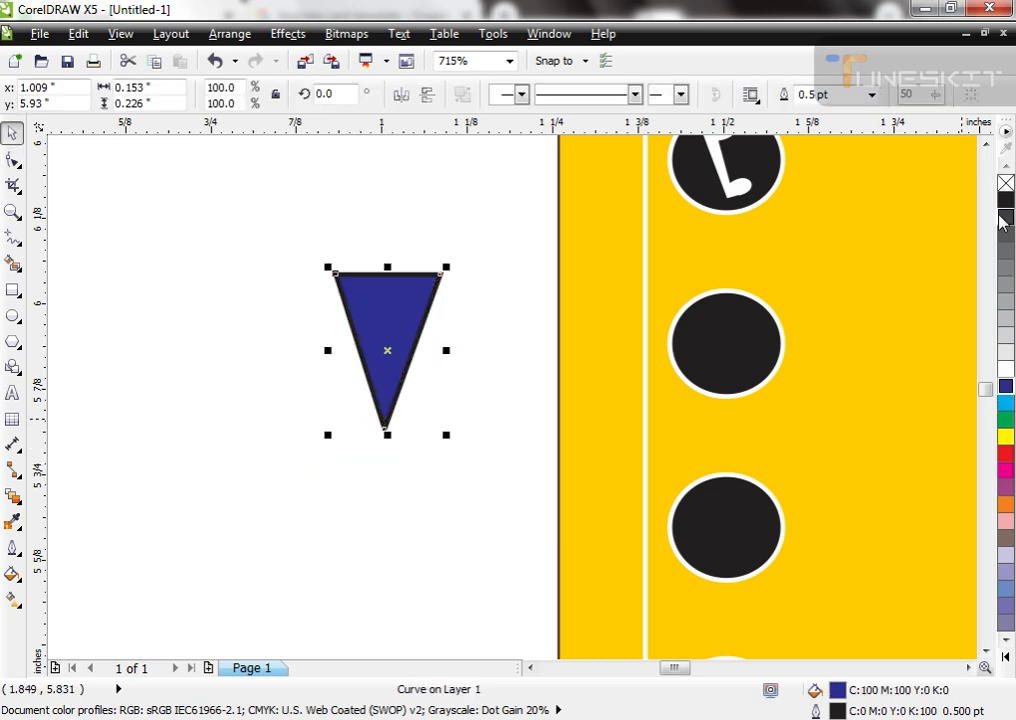
pyautogui.rightClick(1006, 183)
pyautogui.moveTo(408, 326); pyautogui.dragTo(431, 404)
# Step: Convert the triangle's upper edge to a curve and bulge it upward into a map-pin shape
pyautogui.press('F10')
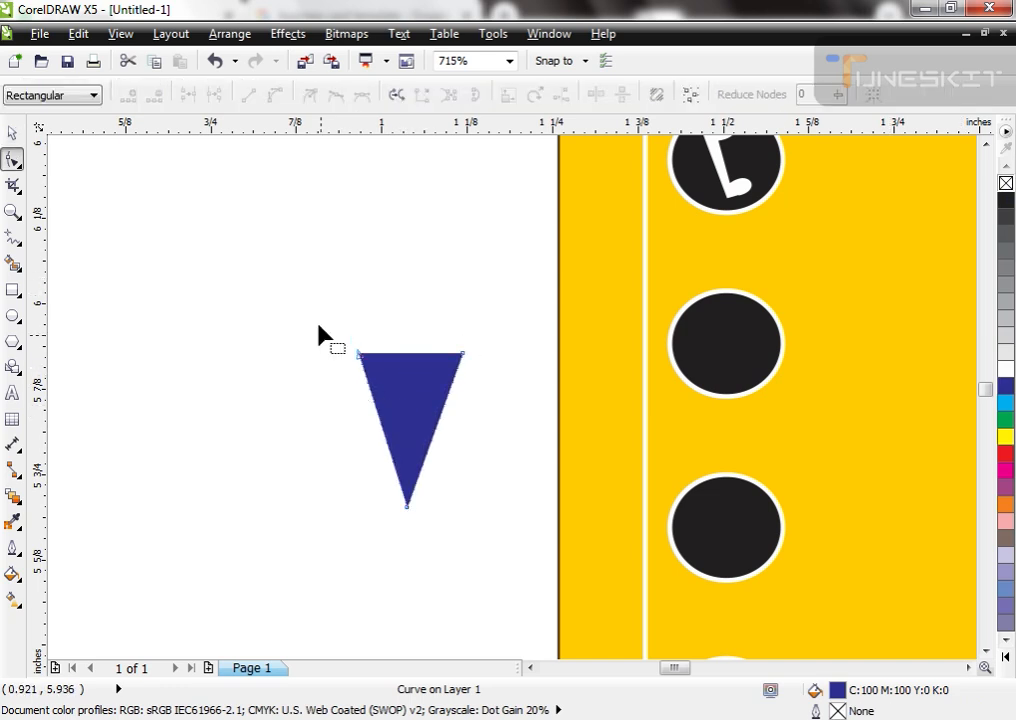
pyautogui.moveTo(320, 333); pyautogui.dragTo(479, 397)
pyautogui.click(275, 96)
pyautogui.press('space')
# Step: Scale the blue pin down to about 0.031 by 0.06 inches and centre it in the second black circle
pyautogui.press('space')
pyautogui.moveTo(410, 353); pyautogui.dragTo(427, 378)
pyautogui.press('space')
pyautogui.keyDown('shift'); pyautogui.click(712, 354); pyautogui.keyUp('shift')
pyautogui.press('c')
pyautogui.press('e')
pyautogui.click(456, 455)
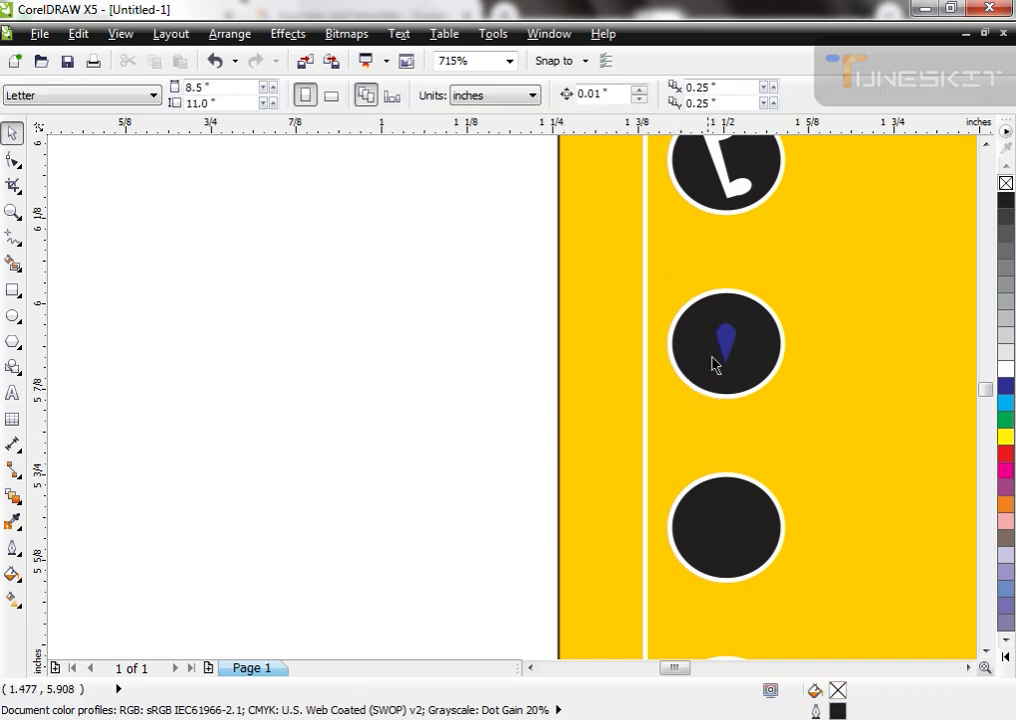
# Step: Fill the pin white and enlarge it proportionally about its centre to about 0.057 by 0.109 inches
pyautogui.click(724, 347)
pyautogui.scroll(-2, 680, 375)
pyautogui.scroll(5, 760, 353)
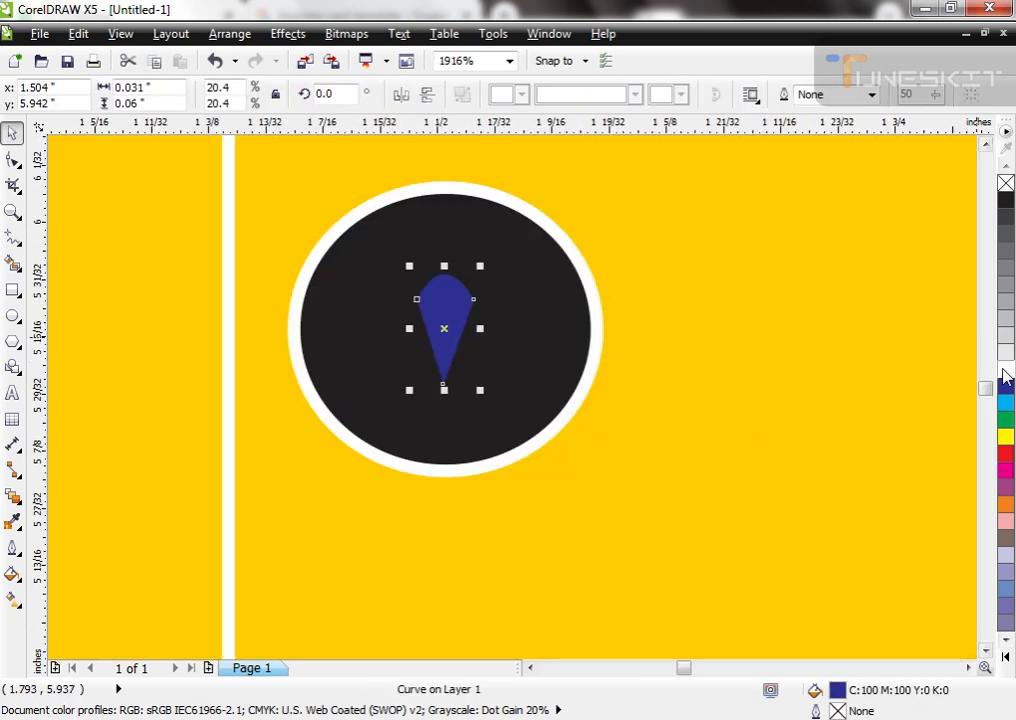
pyautogui.click(1005, 369)
pyautogui.moveTo(479, 394); pyautogui.dragTo(522, 441)
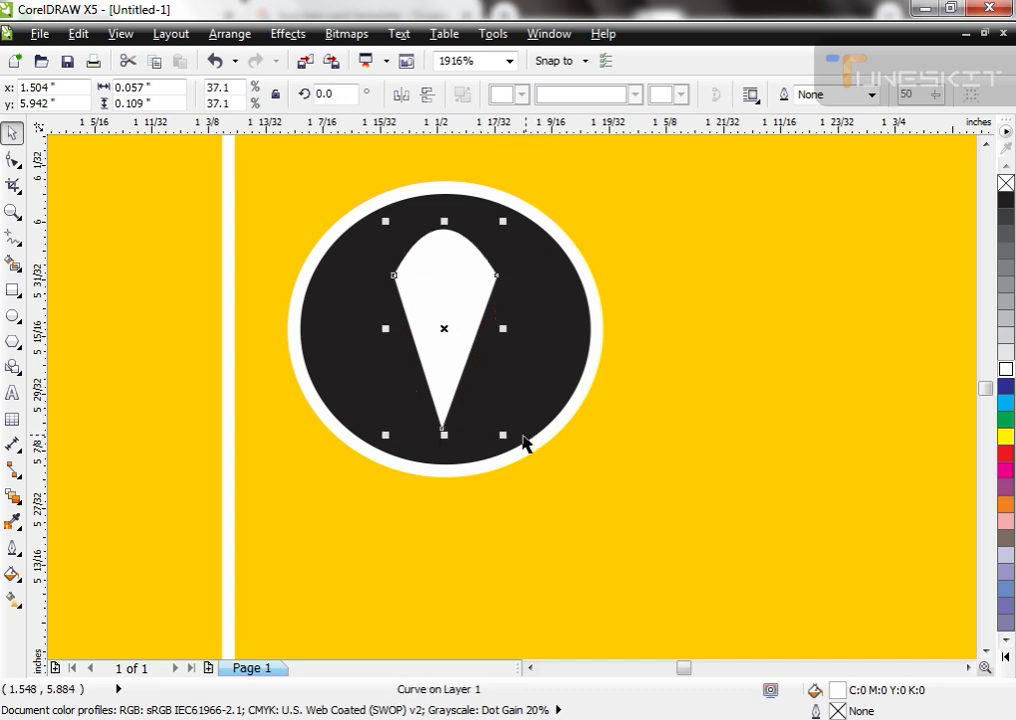
# Step: Draw a small ellipse in the pin's head, trim the pin with it and delete the ellipse to leave a hole
pyautogui.click(12, 318)
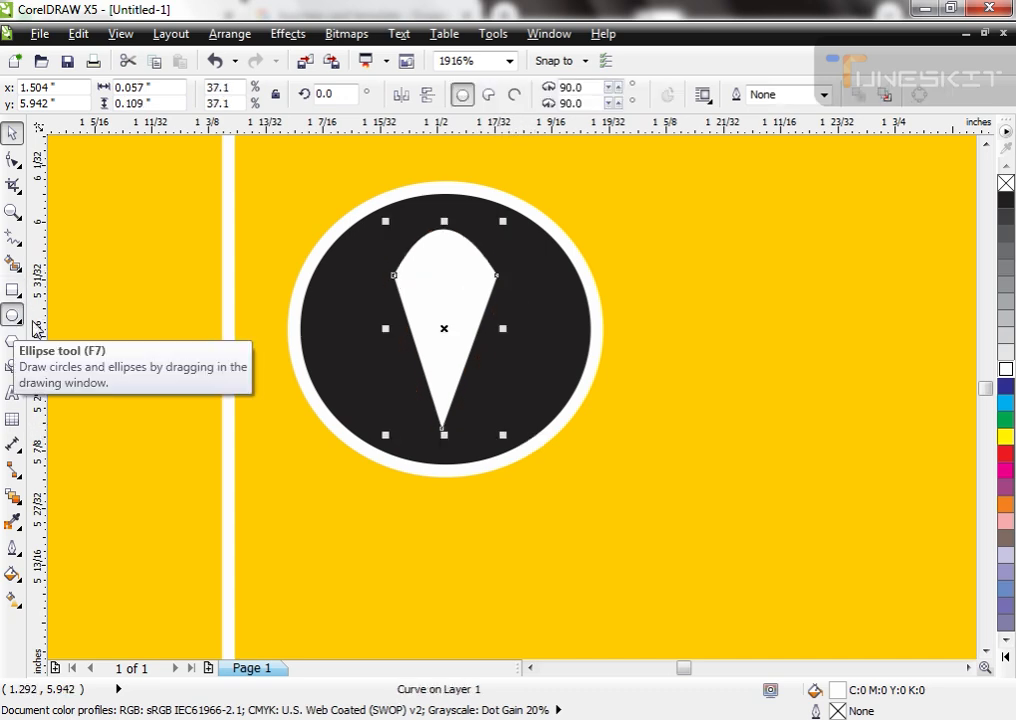
pyautogui.moveTo(420, 250); pyautogui.dragTo(481, 300)
pyautogui.keyDown('shift'); pyautogui.click(457, 327); pyautogui.keyUp('shift')
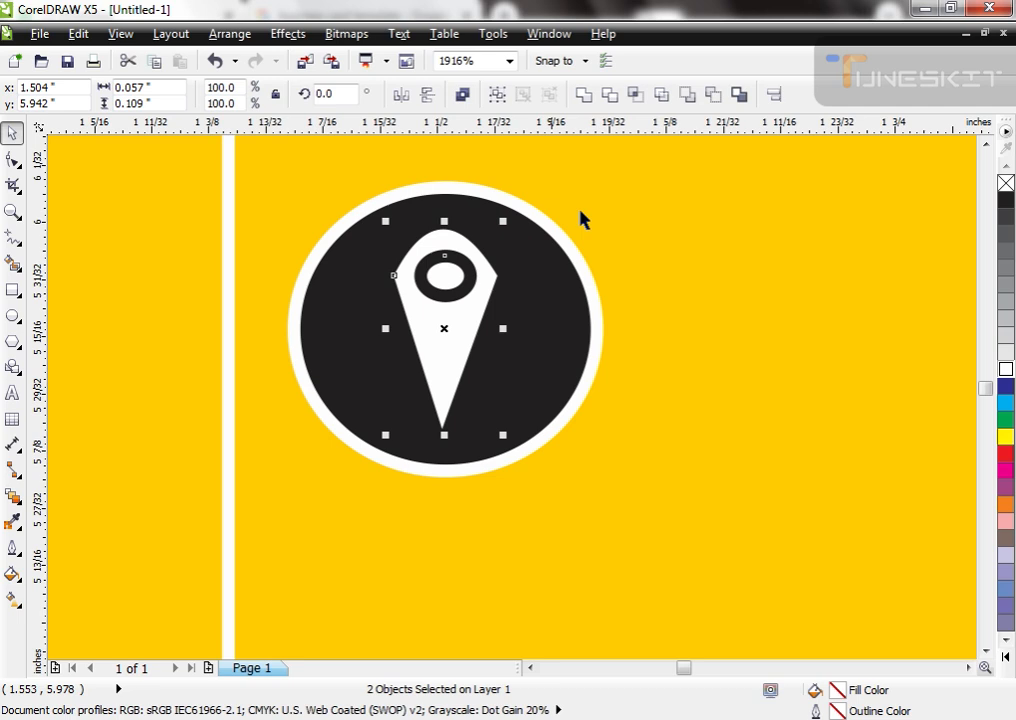
pyautogui.click(610, 96)
pyautogui.click(460, 295)
pyautogui.press('Delete')
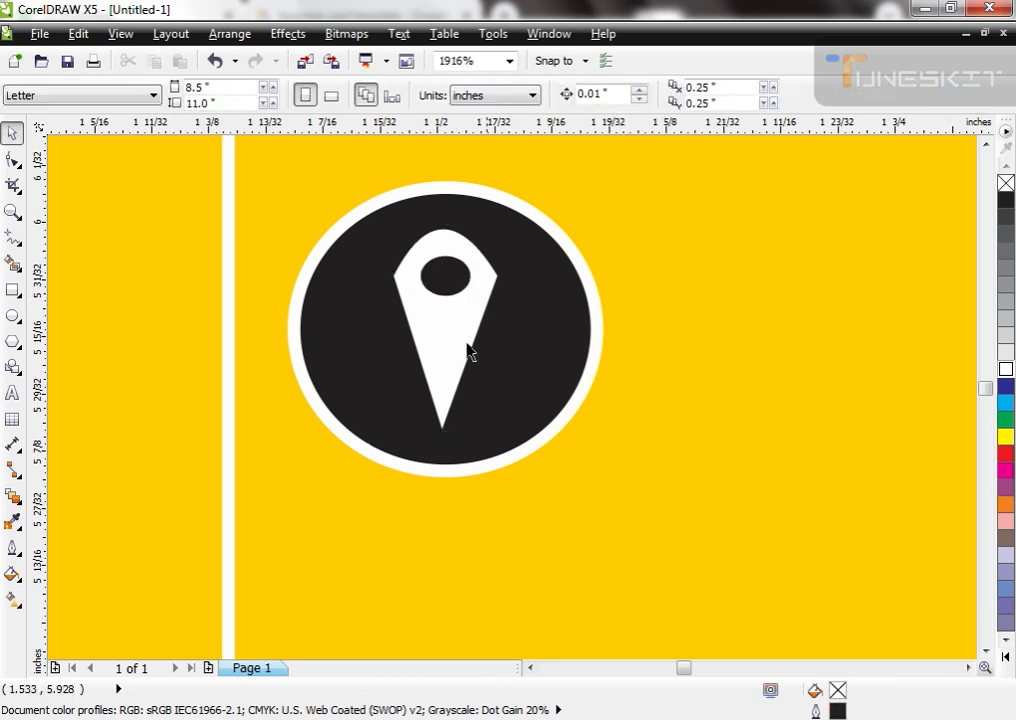
# Step: Stretch the pin icon vertically about its centre to about 0.127 inches tall
pyautogui.click(462, 372)
pyautogui.moveTo(444, 223); pyautogui.dragTo(445, 207)
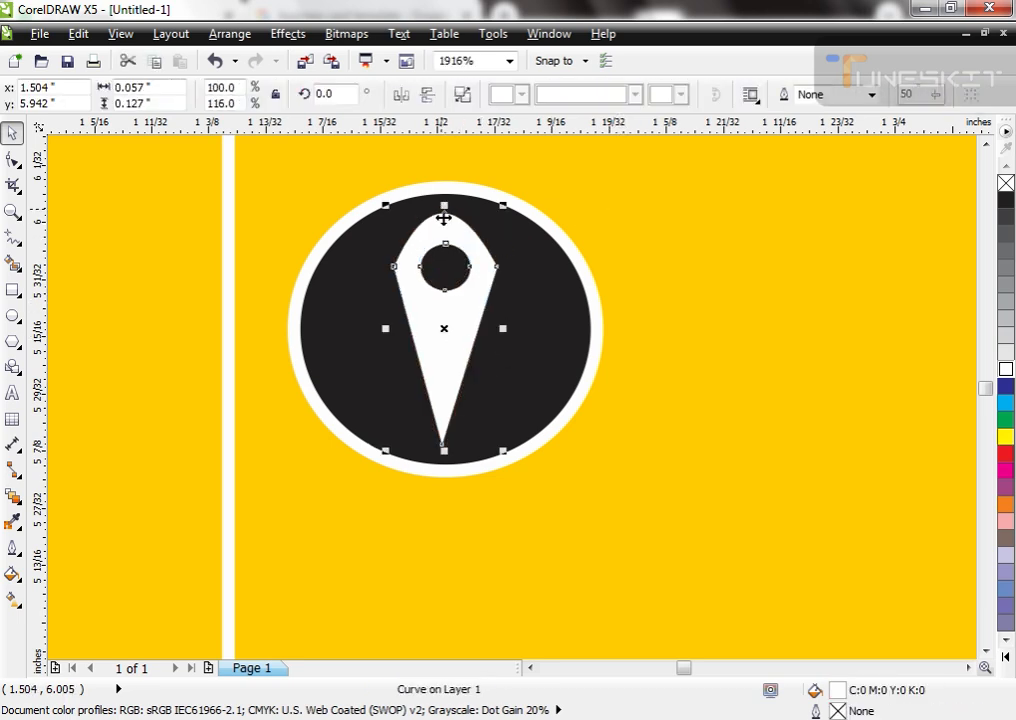
pyautogui.keyDown('shift'); pyautogui.click(513, 326); pyautogui.keyUp('shift')
pyautogui.click(667, 334)
pyautogui.scroll(-3, 427, 236)
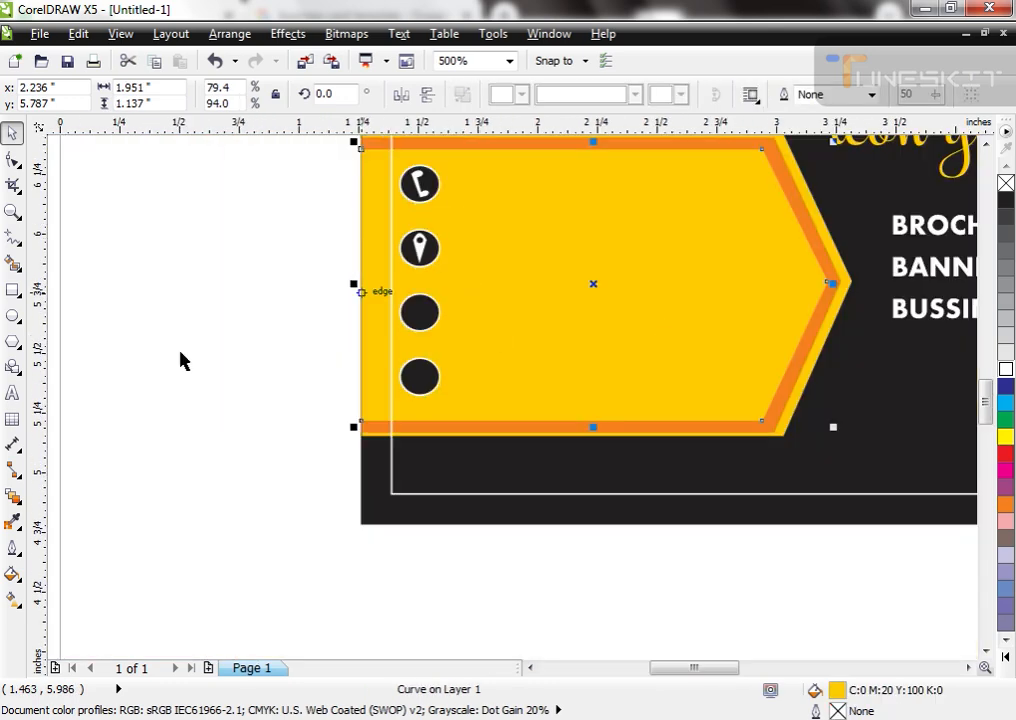
pyautogui.click(181, 352)
# Step: Add a lowercase letter "f" in 24 pt Arial beside the third circle and convert it to curves
pyautogui.press('F2')
pyautogui.moveTo(418, 253); pyautogui.dragTo(515, 386)
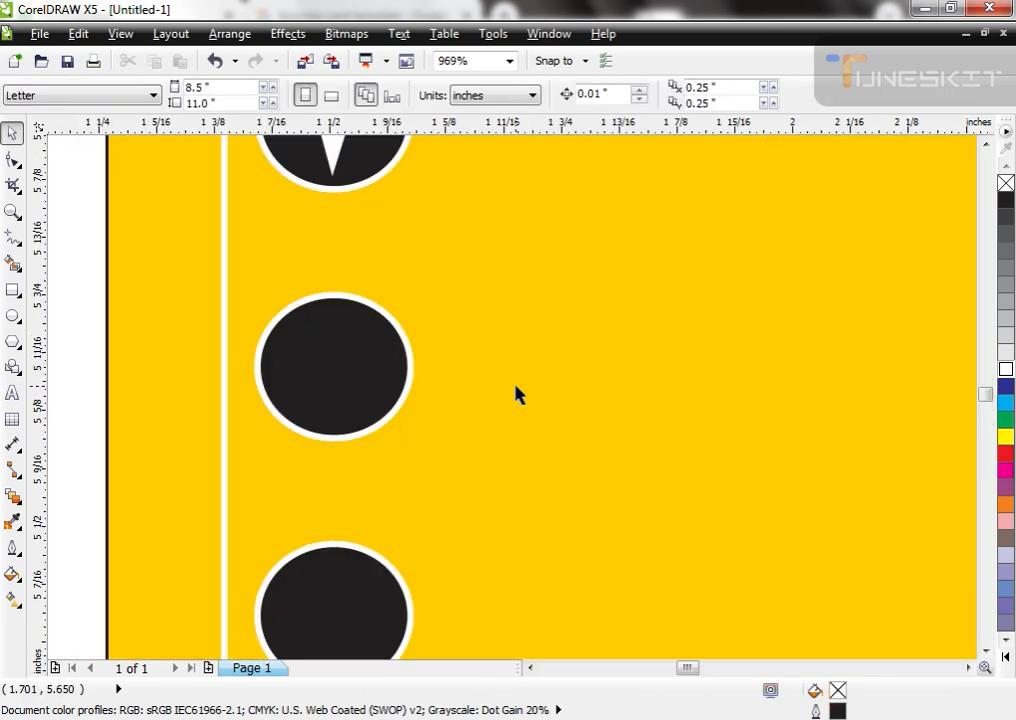
pyautogui.press('F8')
pyautogui.click(71, 384)
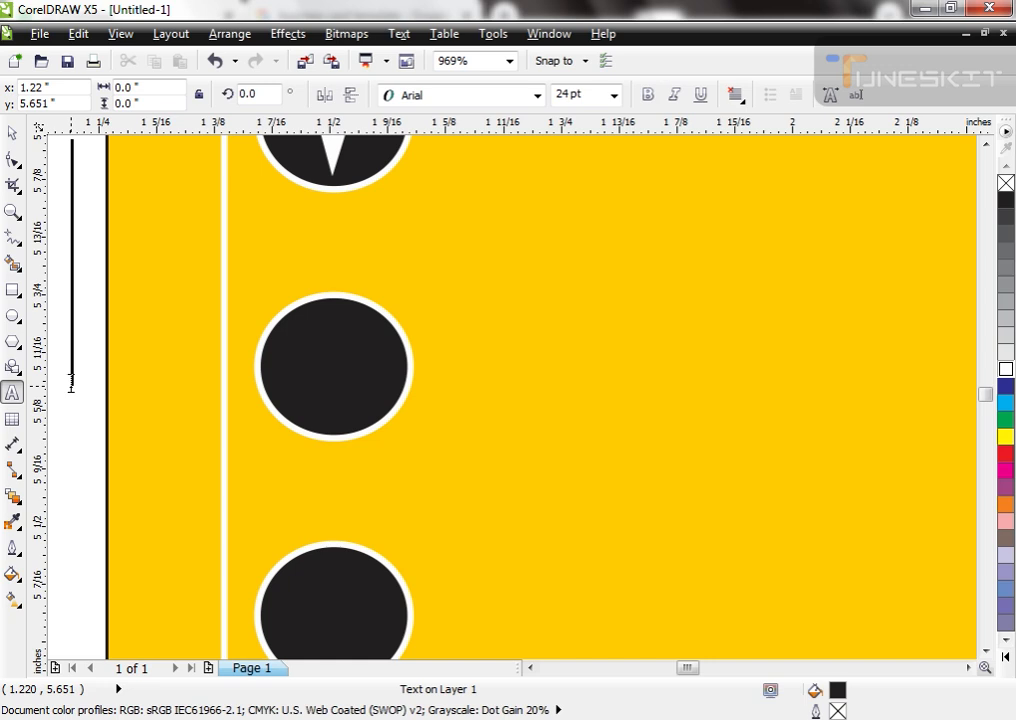
pyautogui.write('f')
pyautogui.hotkey('ctrl', 'space')
pyautogui.hotkey('ctrl', 'q')
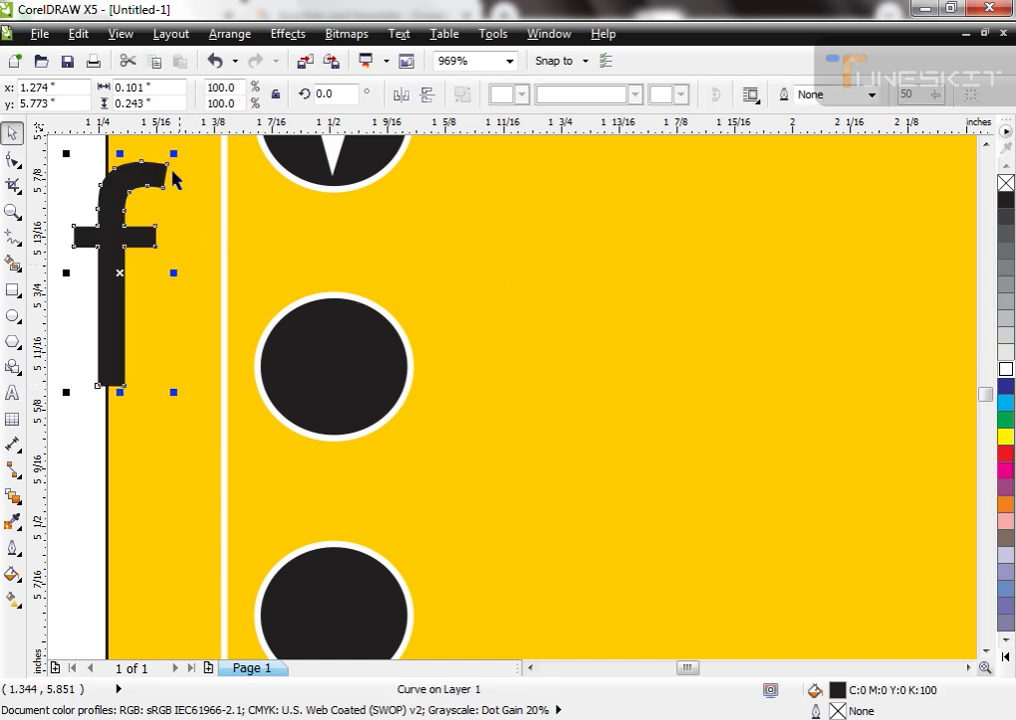
# Step: Scale the "f" down to about 0.043 by 0.104 inches, fill it white and centre it in the third black circle
pyautogui.moveTo(174, 155); pyautogui.dragTo(143, 222)
pyautogui.keyDown('shift'); pyautogui.click(329, 371); pyautogui.keyUp('shift')
pyautogui.press('c')
pyautogui.press('e')
pyautogui.click(500, 370)
pyautogui.click(334, 362)
pyautogui.scroll(-3, 655, 438)
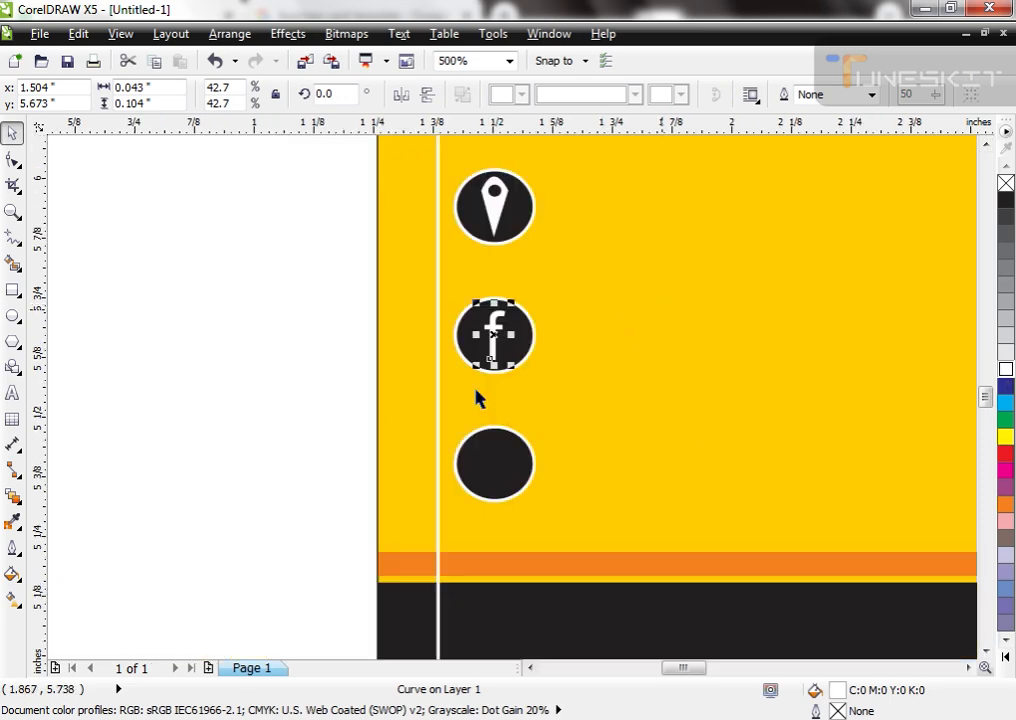
# Step: Draw a horizontal rectangle about 0.117 by 0.057 inches on the blank area beside the fourth circle
pyautogui.click(322, 412)
pyautogui.scroll(3, 322, 412)
pyautogui.click(13, 290)
pyautogui.moveTo(286, 376)
pyautogui.mouseDown()
pyautogui.moveTo(345, 397)
pyautogui.moveTo(365, 426)
pyautogui.mouseUp()
pyautogui.press('space')
pyautogui.scroll(-3, 340, 335)
pyautogui.scroll(4, 290, 410)
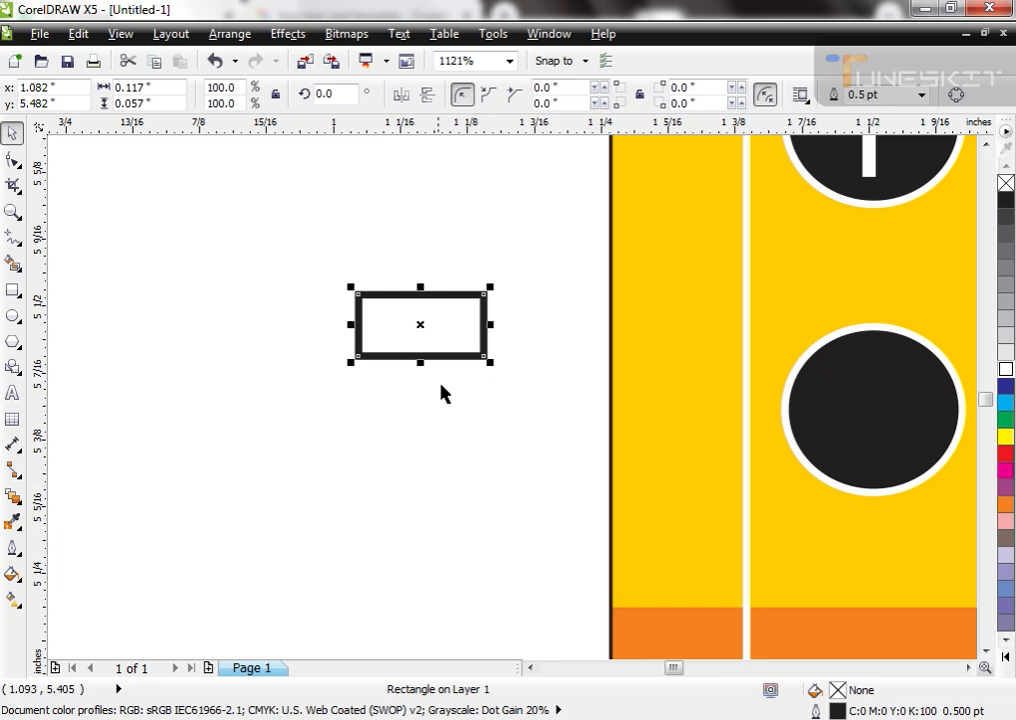
# Step: Make the rectangle about 0.105 inches tall, convert it to curves and pull its top edge's midpoint down into a V notch
pyautogui.moveTo(420, 368); pyautogui.dragTo(423, 419)
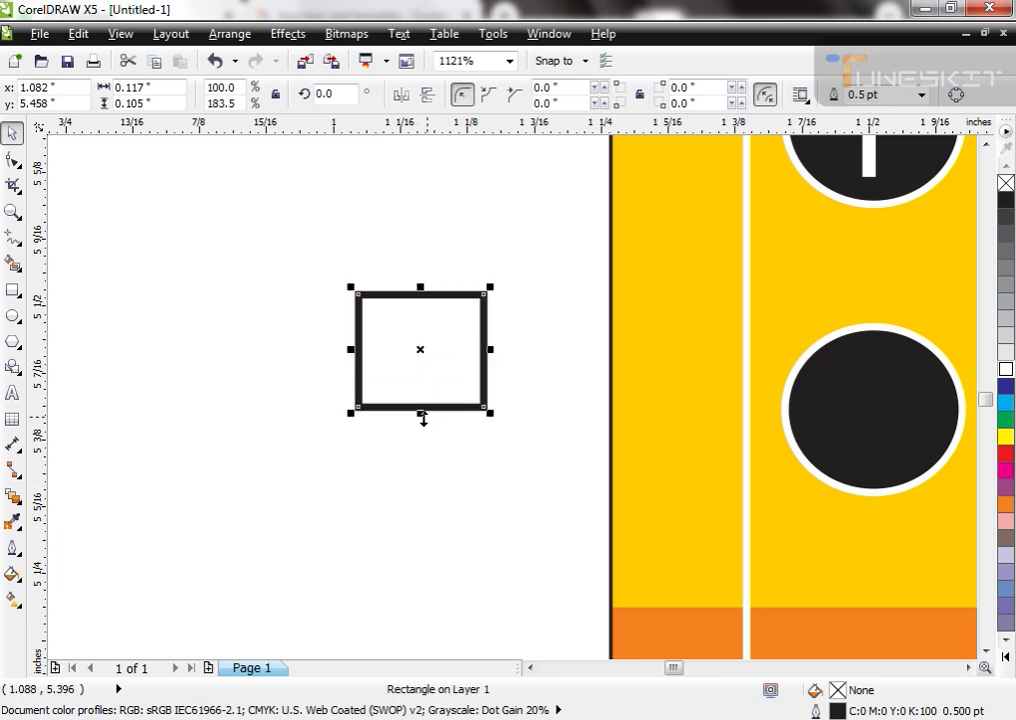
pyautogui.hotkey('ctrl', 'q')
pyautogui.press('F10')
pyautogui.doubleClick(420, 296)
pyautogui.moveTo(420, 296); pyautogui.dragTo(415, 364)
pyautogui.press('space')
pyautogui.moveTo(490, 354); pyautogui.dragTo(512, 355)
pyautogui.press('F10')
pyautogui.moveTo(414, 366); pyautogui.dragTo(420, 349)
# Step: Fill the notched envelope shape white without an outline and centre it on the fourth black circle
pyautogui.press('space')
pyautogui.rightClick(1005, 183)
pyautogui.click(1005, 369)
pyautogui.keyDown('shift'); pyautogui.click(887, 418); pyautogui.keyUp('shift')
pyautogui.press('c')
pyautogui.press('e')
pyautogui.click(501, 423)
pyautogui.press('F3')
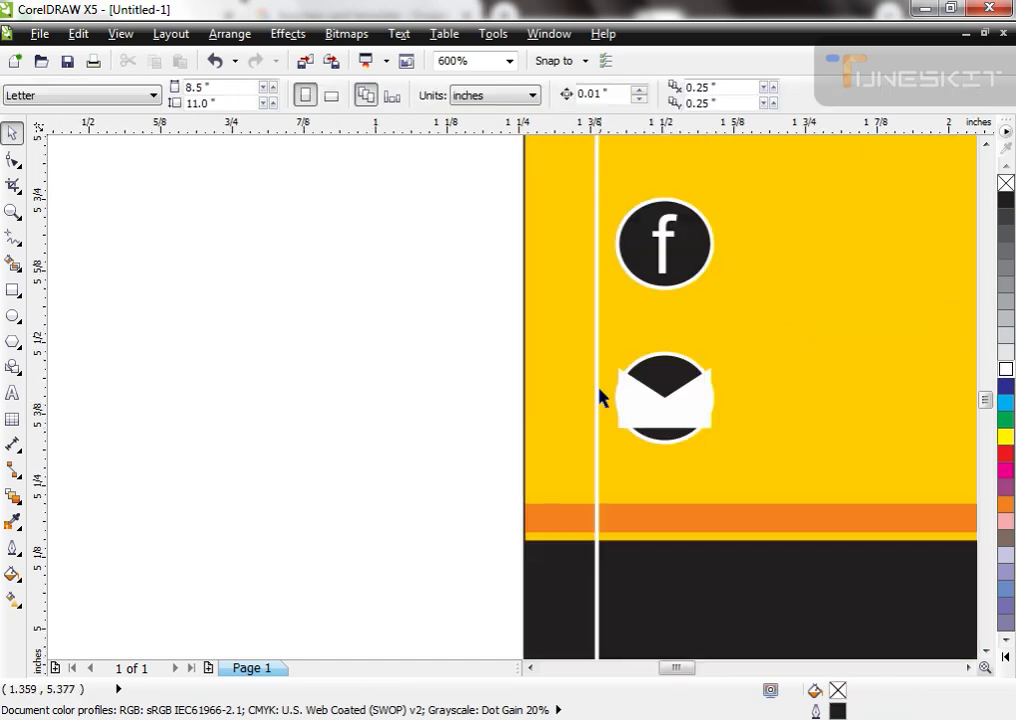
# Step: Scale the envelope shape down to fit inside the fourth circle and shift it slightly below the centre
pyautogui.press('F2')
pyautogui.moveTo(602, 300); pyautogui.dragTo(756, 511)
pyautogui.click(578, 447)
pyautogui.moveTo(595, 465); pyautogui.dragTo(553, 477)
pyautogui.moveTo(519, 415); pyautogui.dragTo(518, 429)
pyautogui.click(85, 393)
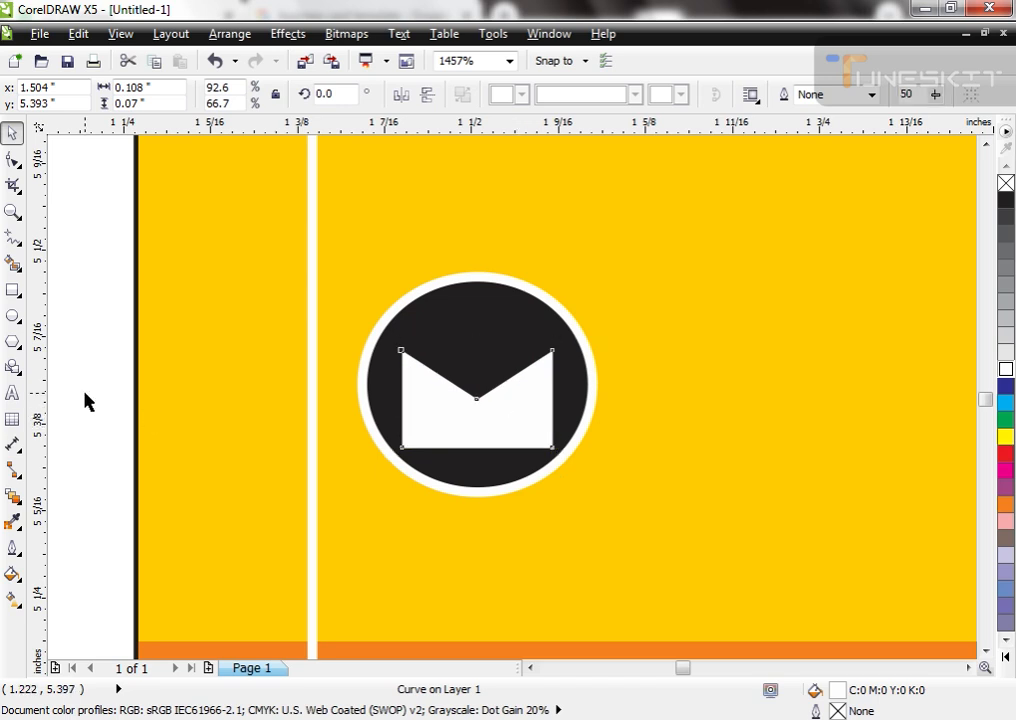
# Step: Draw a rectangle about 0.085 by 0.024 inches above the envelope notch, fill it white without an outline and convert it to curves
pyautogui.click(12, 290)
pyautogui.moveTo(416, 322); pyautogui.dragTo(528, 353)
pyautogui.press('space')
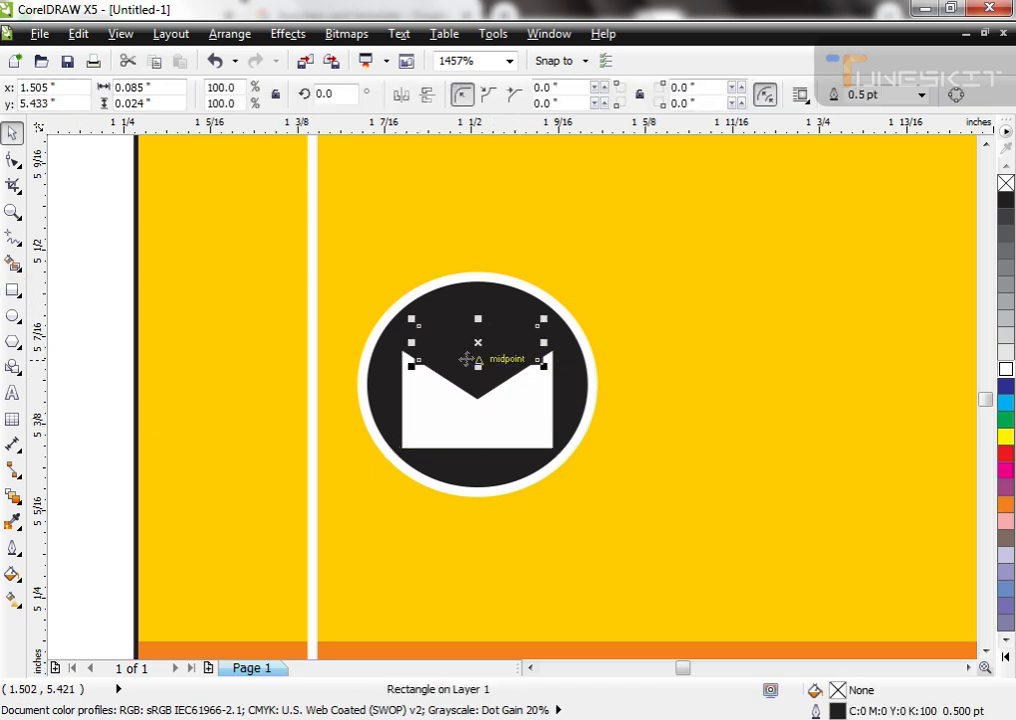
pyautogui.scroll(2, 490, 358)
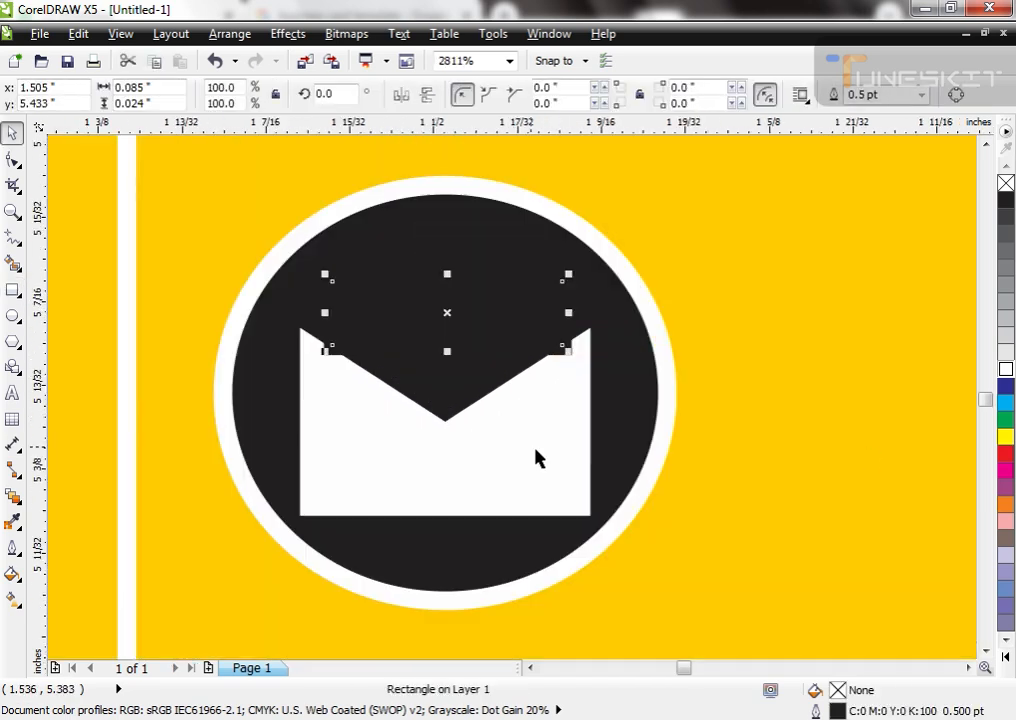
pyautogui.rightClick(1006, 184)
pyautogui.press('space')
pyautogui.hotkey('ctrl', 'q')
pyautogui.press('space')
pyautogui.press('F10')
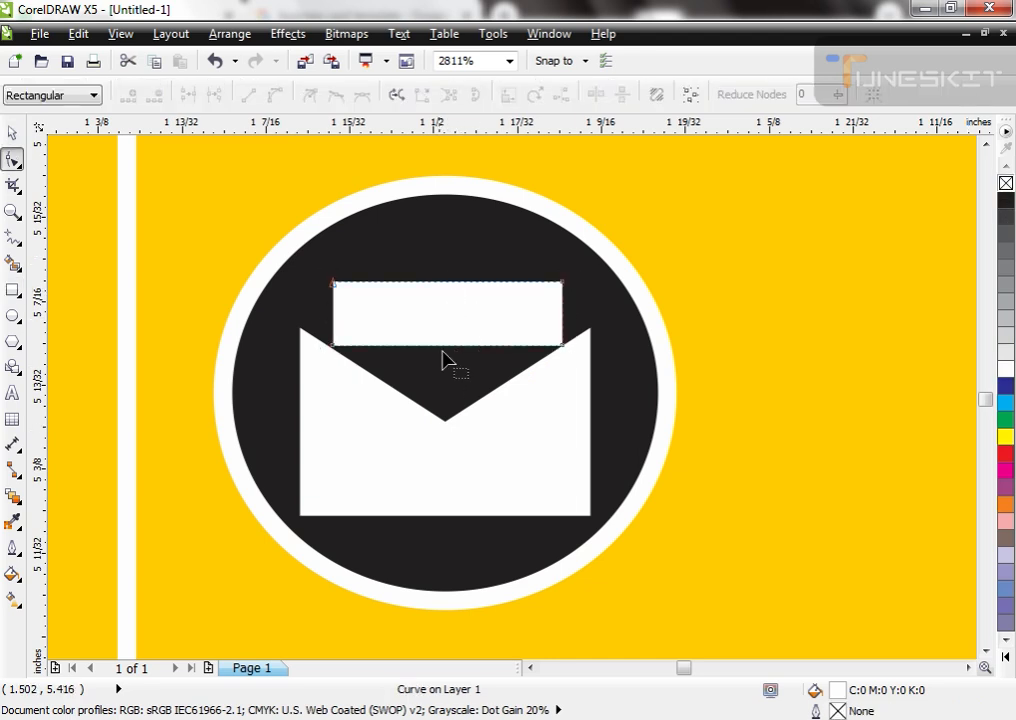
# Step: Reshape the small rectangle into a downward-pointing triangle by adding a lower middle node and deleting both bottom corners
pyautogui.doubleClick(446, 346)
pyautogui.moveTo(446, 346); pyautogui.dragTo(447, 397)
pyautogui.moveTo(359, 338); pyautogui.dragTo(291, 379)
pyautogui.press('Delete')
pyautogui.moveTo(603, 311); pyautogui.dragTo(517, 403)
pyautogui.press('Delete')
pyautogui.press('space')
# Step: Widen the triangular flap to about 0.106 inches and position it with the envelope body inside the circle
pyautogui.moveTo(565, 336); pyautogui.dragTo(594, 351)
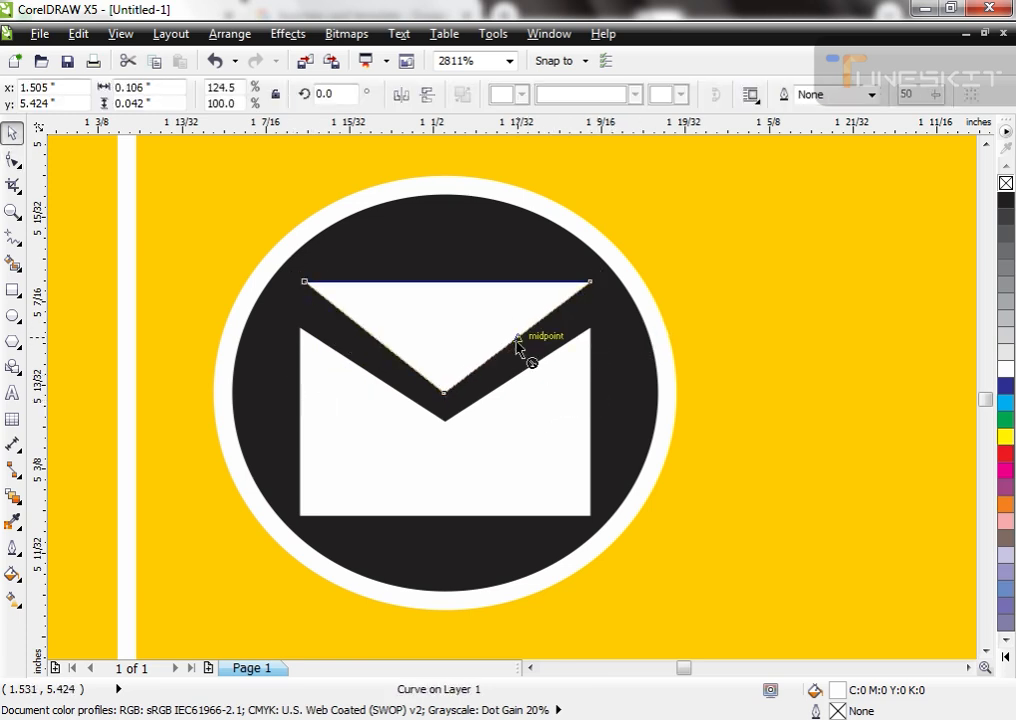
pyautogui.moveTo(494, 320); pyautogui.dragTo(492, 334)
pyautogui.keyDown('shift'); pyautogui.click(506, 456); pyautogui.keyUp('shift')
pyautogui.moveTo(506, 454)
pyautogui.mouseDown()
pyautogui.moveTo(510, 438)
pyautogui.moveTo(495, 435)
pyautogui.mouseUp()
pyautogui.scroll(-5, 457, 403)
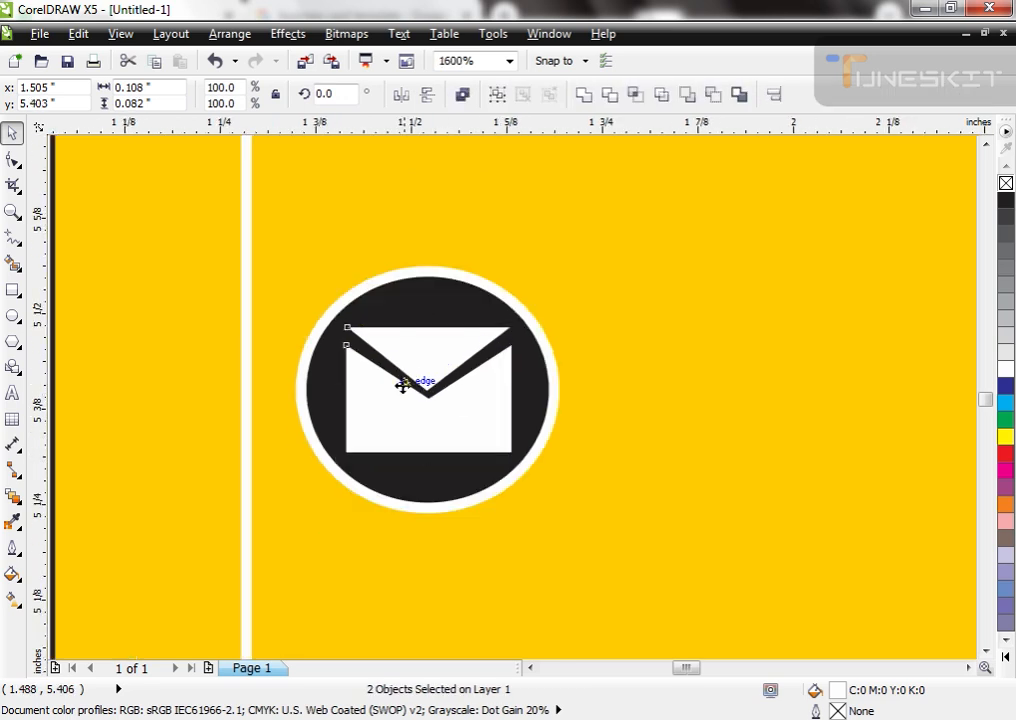
# Step: Group the flap and body into one envelope icon inside the fourth circle
pyautogui.hotkey('ctrl', 'g')
pyautogui.press('F2')
pyautogui.moveTo(381, 324); pyautogui.dragTo(485, 450)
pyautogui.keyDown('shift'); pyautogui.click(503, 467); pyautogui.keyUp('shift')
pyautogui.scroll(-5, 312, 483)
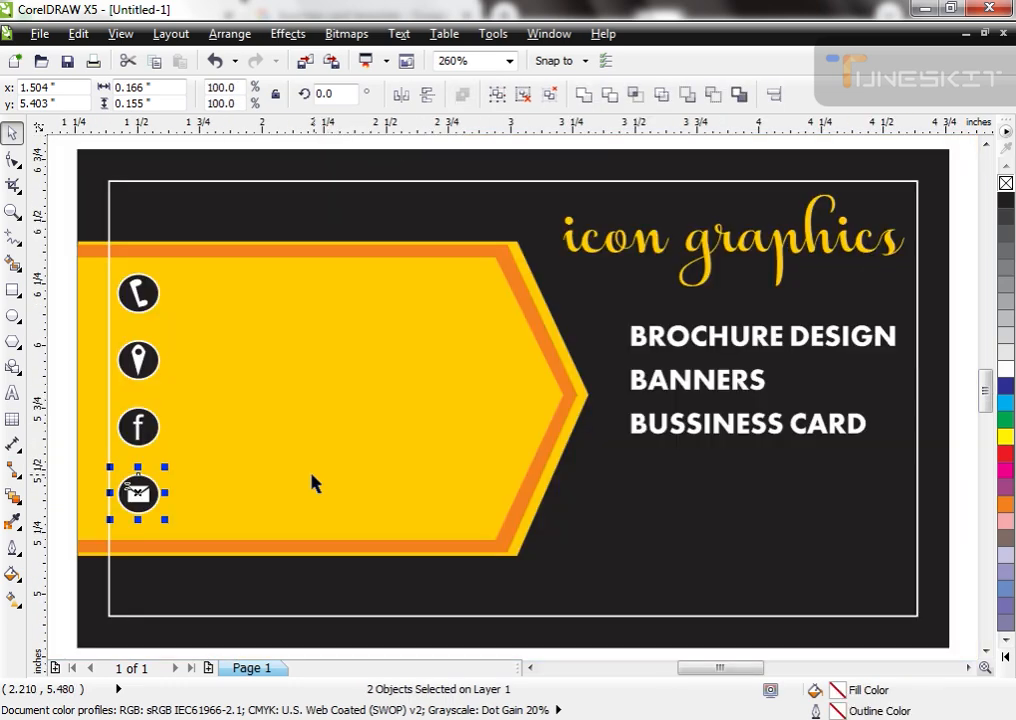
pyautogui.scroll(-2, 229, 418)
pyautogui.scroll(2, 284, 583)
pyautogui.click(266, 582)
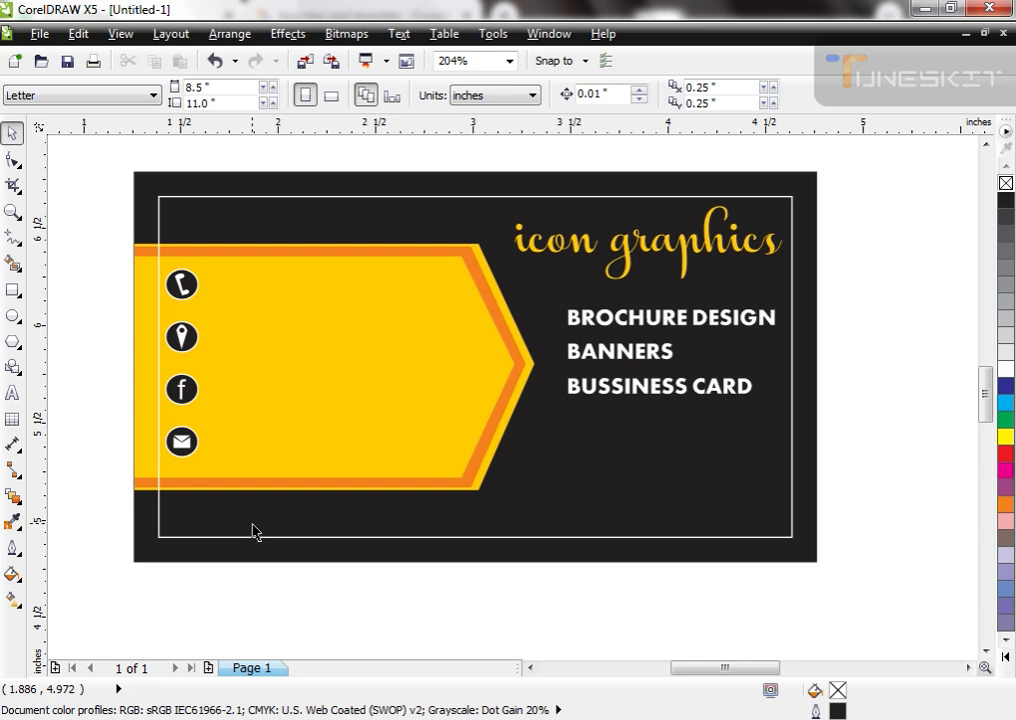
# Step: Place a copy of the company name above the card and change its text to "front"
pyautogui.scroll(-2, 583, 470)
pyautogui.press('F2')
pyautogui.moveTo(413, 268); pyautogui.dragTo(687, 483)
pyautogui.moveTo(625, 386); pyautogui.dragTo(397, 241)
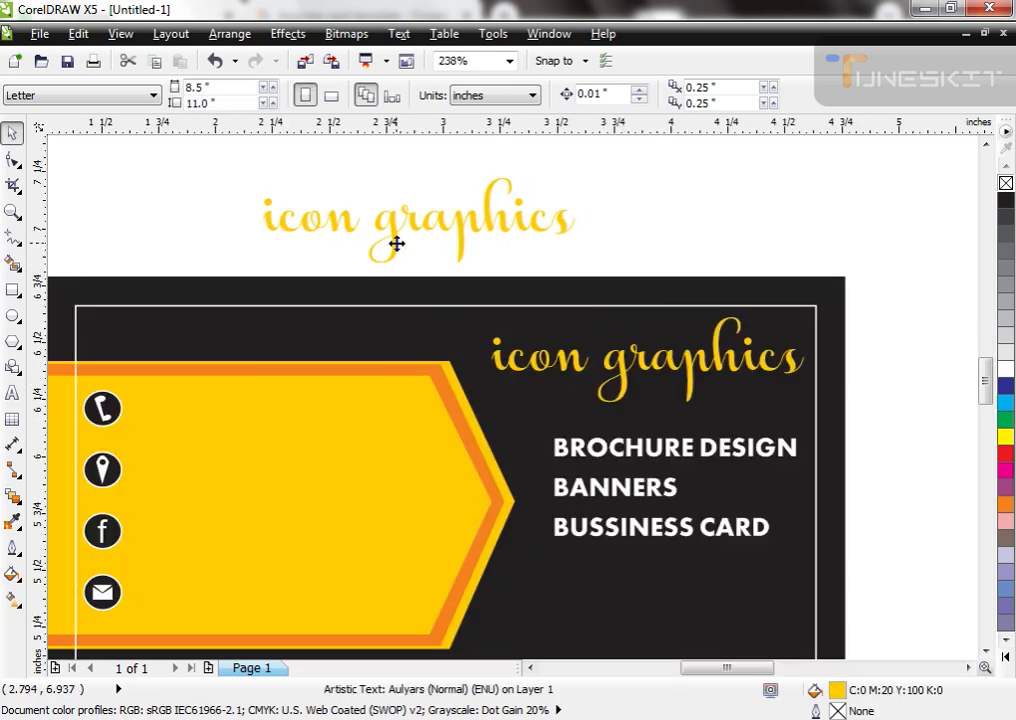
pyautogui.press('F8')
pyautogui.hotkey('ctrl', 'a')
pyautogui.write('front')
pyautogui.hotkey('ctrl', 'space')
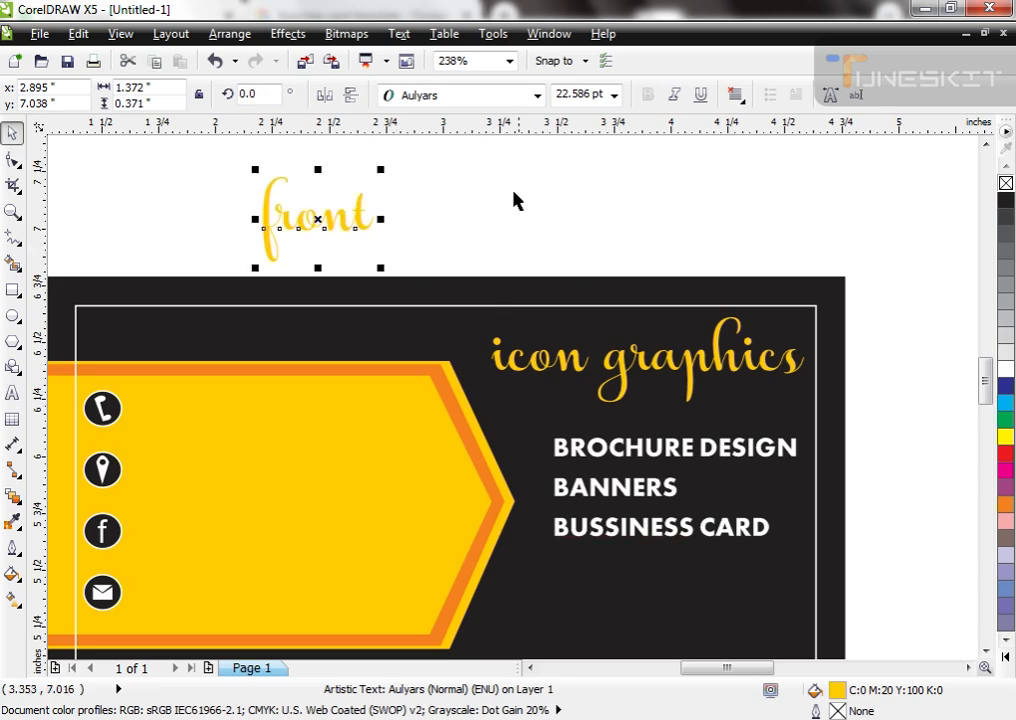
# Step: Set the "front" label in the Attari_Aseer font, fill it blue and adjust its position above the card
pyautogui.click(537, 95)
pyautogui.click(480, 157)
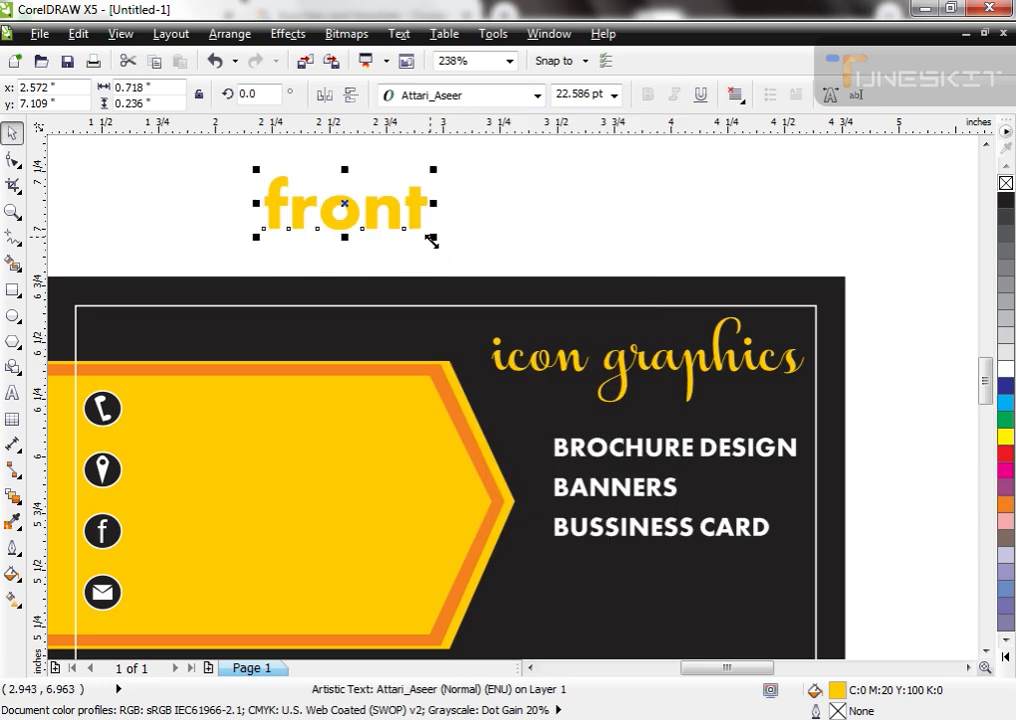
pyautogui.click(1005, 385)
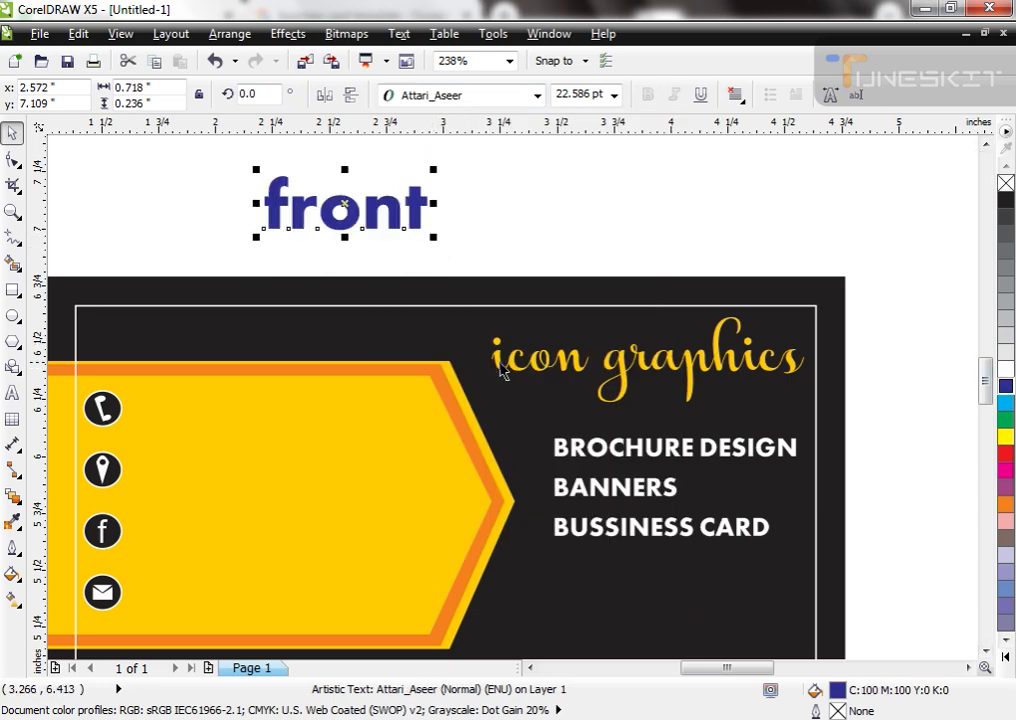
pyautogui.scroll(-3, 502, 372)
pyautogui.moveTo(390, 279); pyautogui.dragTo(761, 465)
pyautogui.moveTo(295, 254); pyautogui.dragTo(325, 271)
# Step: Duplicate the whole card without its label and place the copy just to the right of the original
pyautogui.scroll(-2, 649, 320)
pyautogui.click(646, 303)
pyautogui.moveTo(646, 312); pyautogui.dragTo(332, 487)
pyautogui.moveTo(524, 408); pyautogui.dragTo(769, 409)
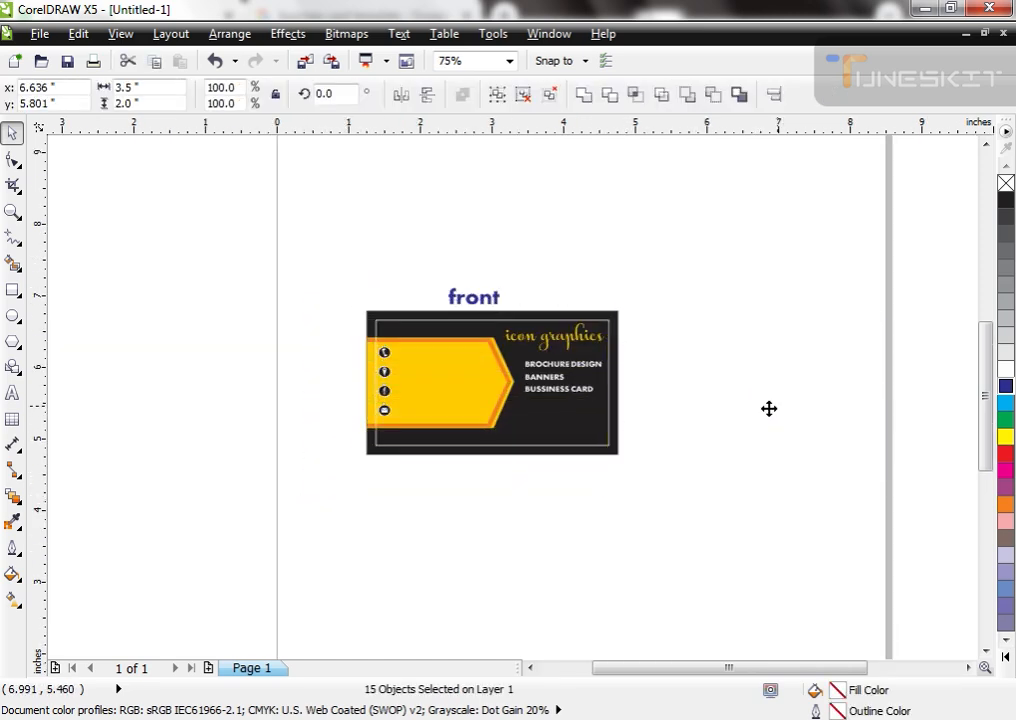
pyautogui.scroll(2, 770, 395)
pyautogui.moveTo(619, 427); pyautogui.dragTo(611, 427)
pyautogui.click(610, 458)
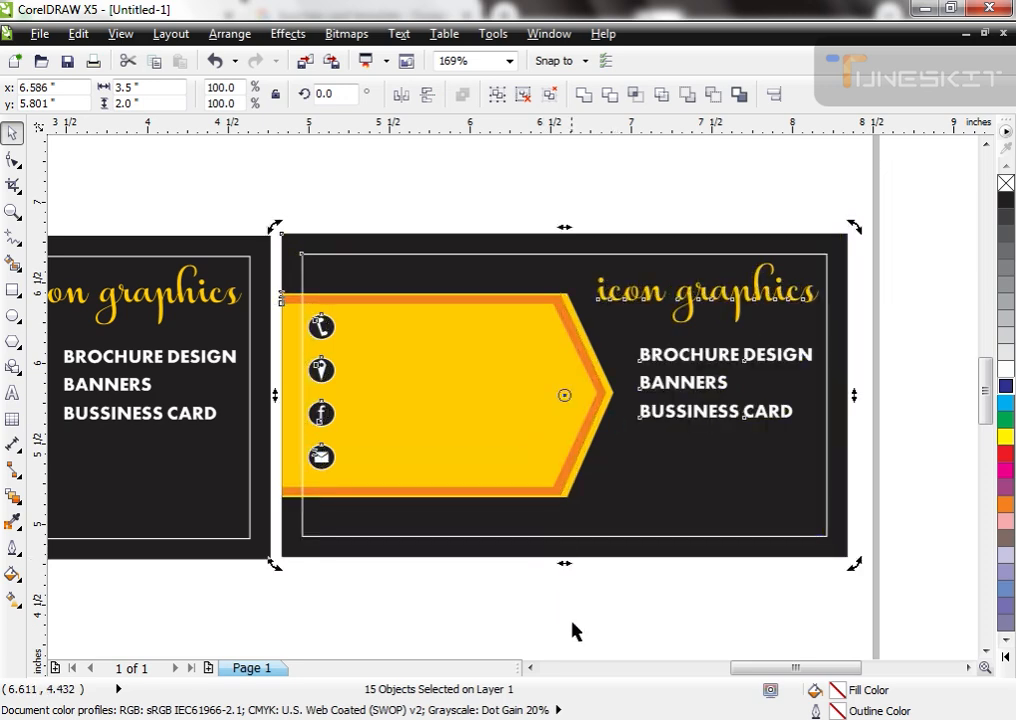
# Step: Delete the texts, contact icons and arrow shapes from the copied card, keeping the black background and white frame
pyautogui.click(572, 622)
pyautogui.moveTo(868, 236); pyautogui.dragTo(562, 453)
pyautogui.press('Delete')
pyautogui.moveTo(469, 197); pyautogui.dragTo(257, 514)
pyautogui.press('Delete')
pyautogui.click(409, 425)
pyautogui.press('Delete')
pyautogui.click(497, 382)
pyautogui.press('Delete')
pyautogui.click(500, 388)
pyautogui.press('Delete')
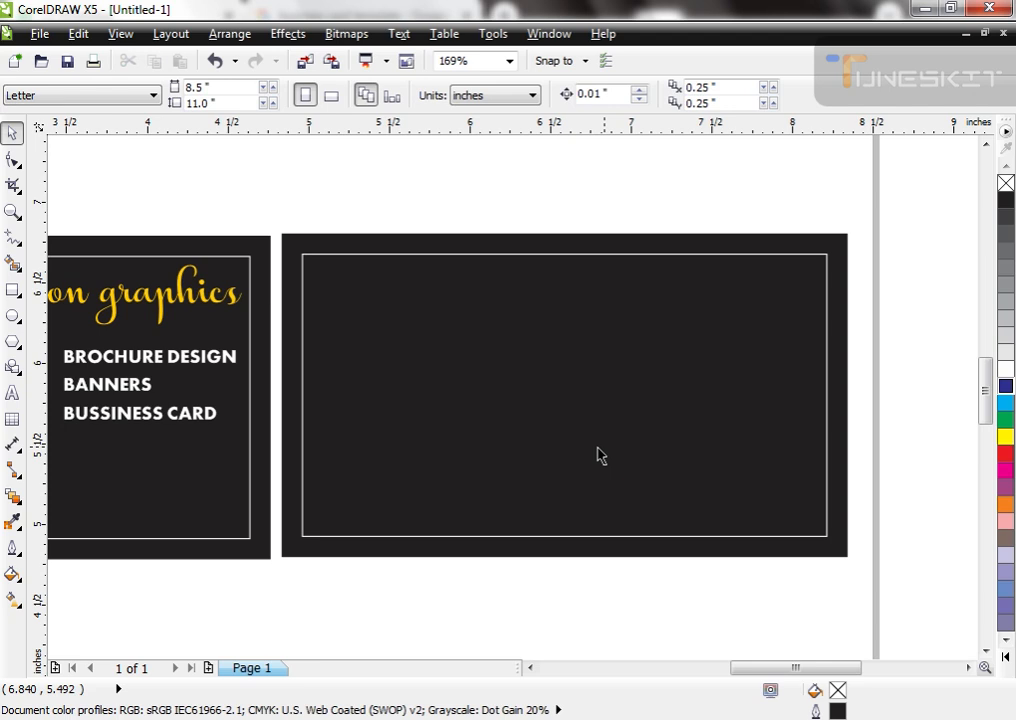
# Step: Move the "front" label above the second card
pyautogui.scroll(-2, 596, 454)
pyautogui.click(228, 338)
pyautogui.moveTo(228, 338); pyautogui.dragTo(499, 343)
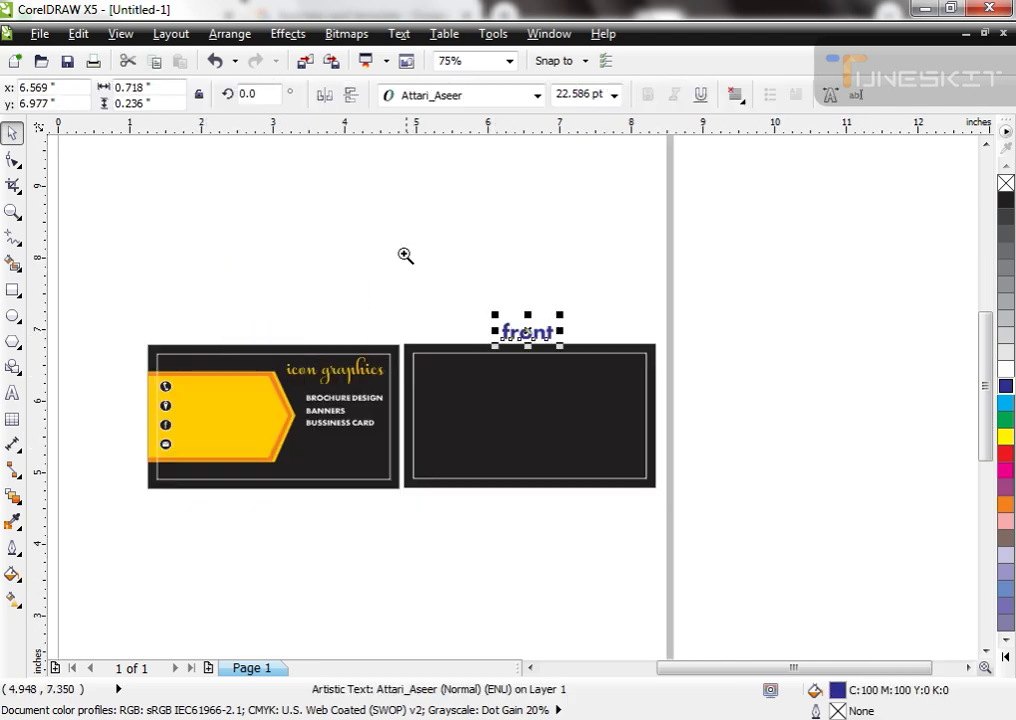
pyautogui.scroll(4, 521, 363)
pyautogui.click(636, 248)
# Step: Draw a band about 2.63 by 0.301 inches from the second card's top-left corner, convert it to curves and slant its right end
pyautogui.click(13, 290)
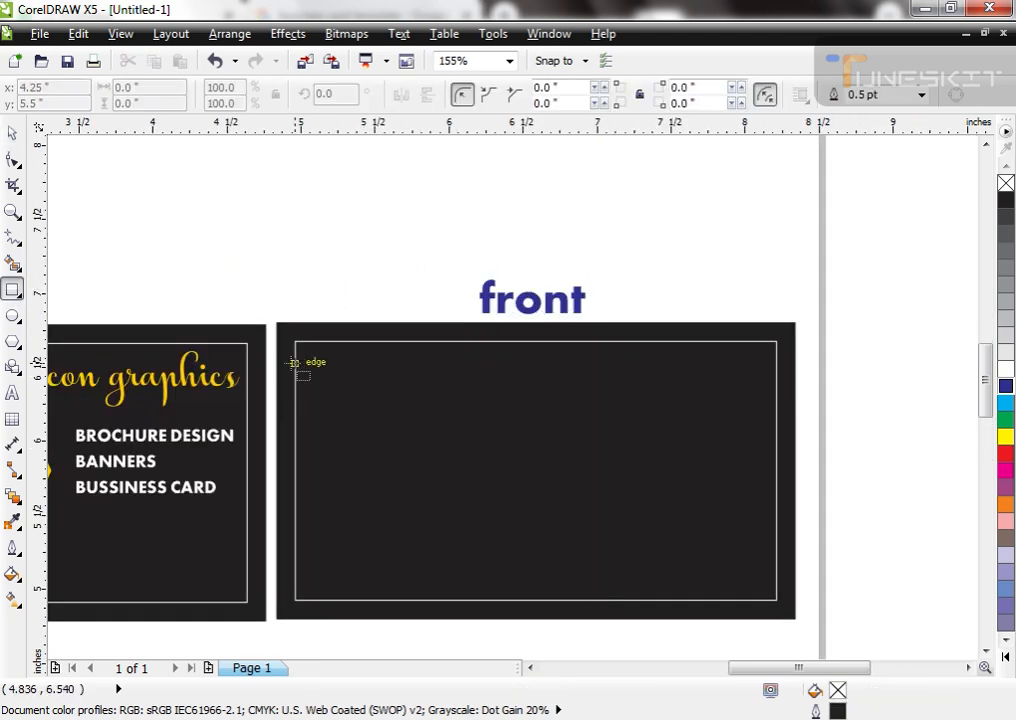
pyautogui.moveTo(277, 323); pyautogui.dragTo(665, 367)
pyautogui.hotkey('ctrl', 'q')
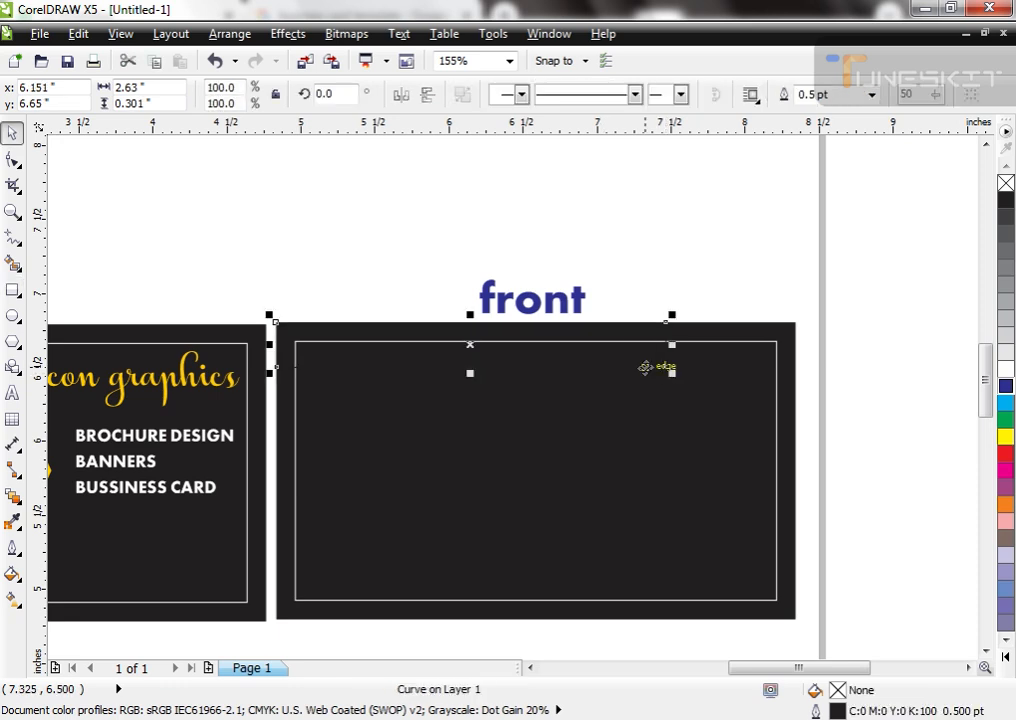
pyautogui.press('F10')
pyautogui.press('space')
# Step: Fill the slanted band with the first card's yellow and remove its outline
pyautogui.scroll(-4, 568, 410)
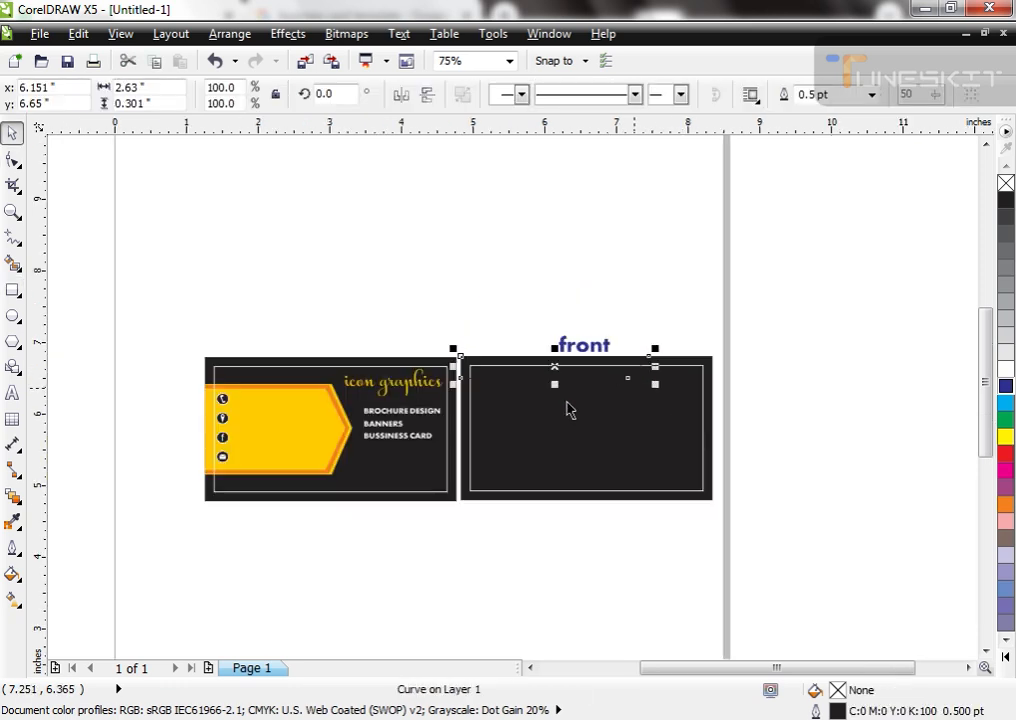
pyautogui.hotkey('ctrl', 'shift', 'e')
pyautogui.click(312, 420)
pyautogui.press('F2')
pyautogui.moveTo(443, 332); pyautogui.dragTo(665, 461)
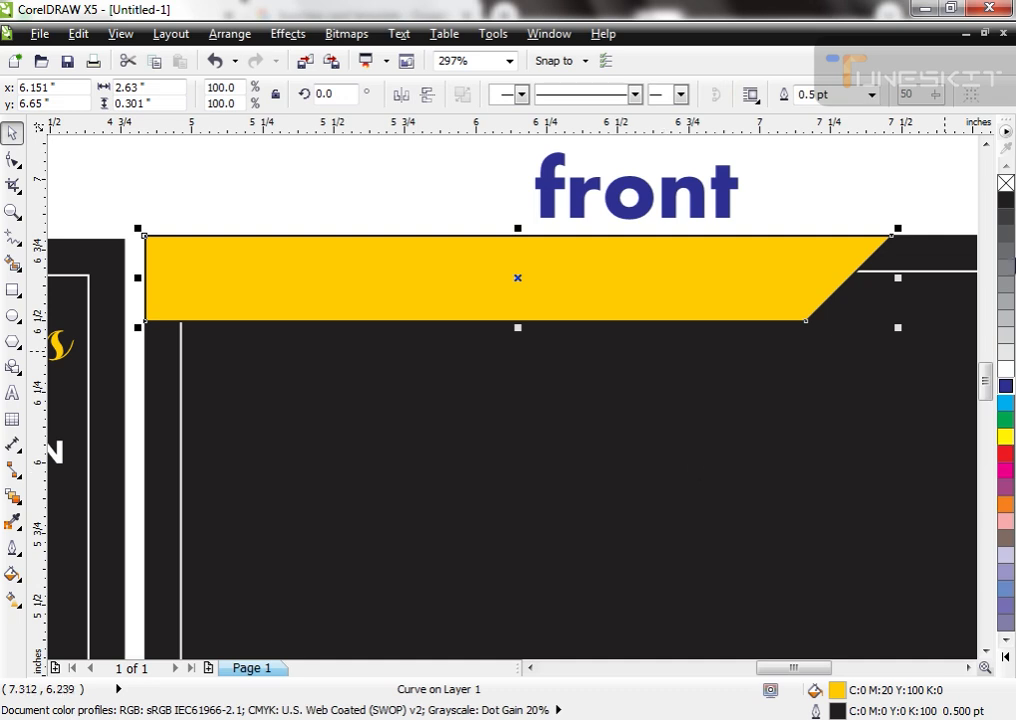
pyautogui.rightClick(1006, 184)
pyautogui.scroll(-4, 432, 291)
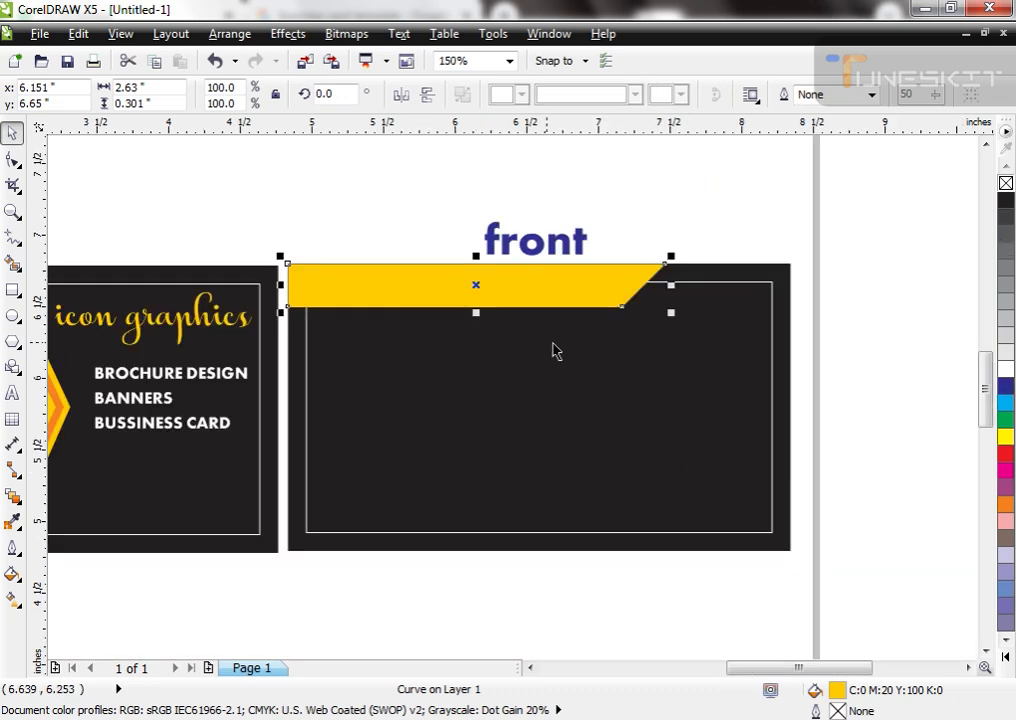
# Step: Bring the white frame in front of the yellow band, then create an enlarged second band layer filled orange
pyautogui.click(770, 283)
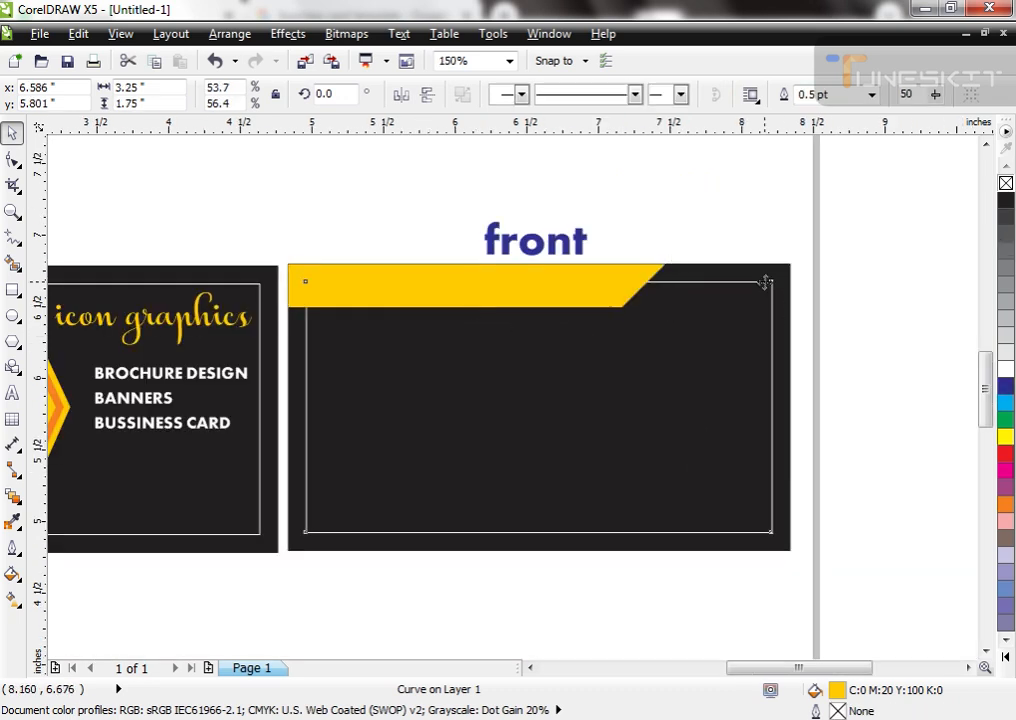
pyautogui.click(458, 285)
pyautogui.moveTo(674, 316); pyautogui.dragTo(730, 325)
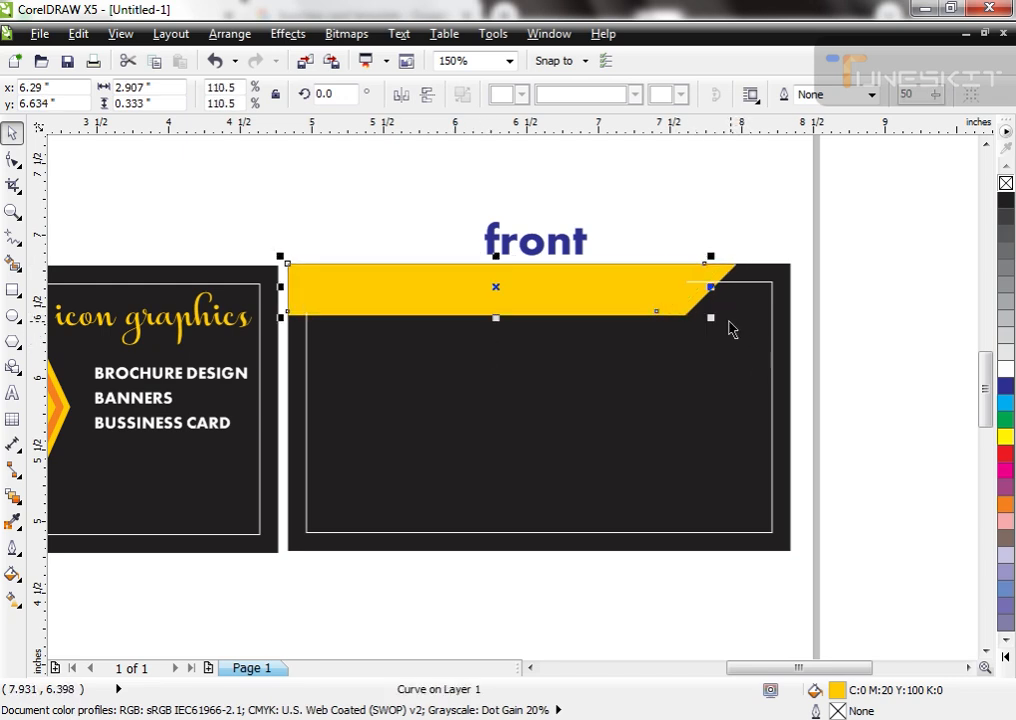
pyautogui.click(1007, 505)
# Step: Widen the orange band and add an inner duplicate about 3.027 by 0.306 inches in the same yellow as the outer band
pyautogui.scroll(3, 610, 351)
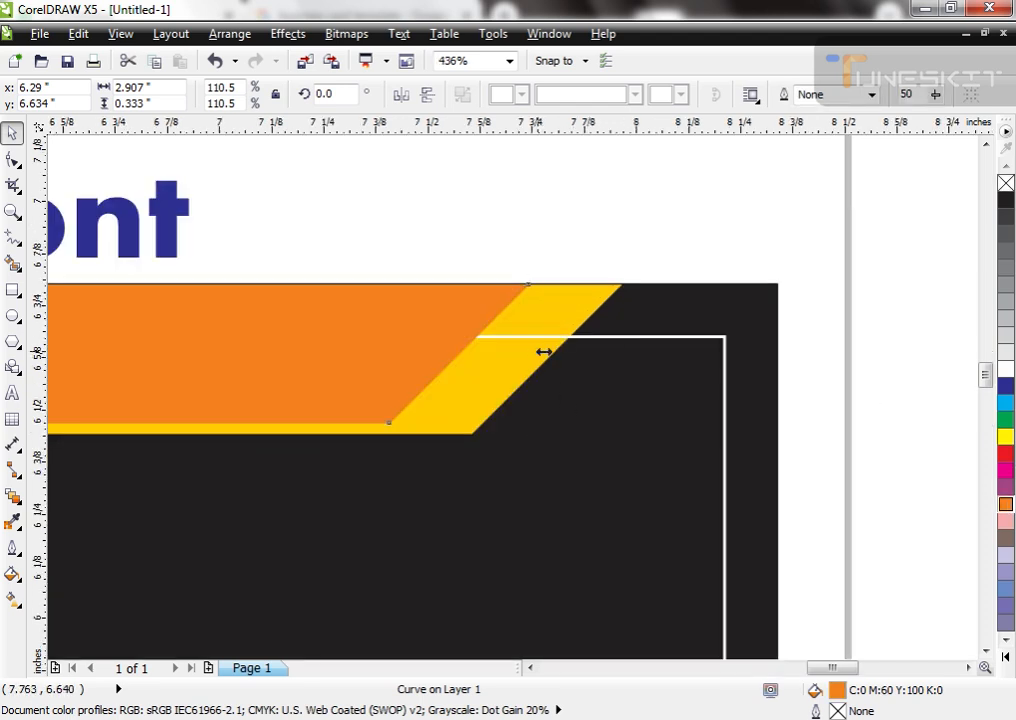
pyautogui.moveTo(543, 351); pyautogui.dragTo(606, 353)
pyautogui.moveTo(607, 429); pyautogui.dragTo(579, 414)
pyautogui.rightClick(579, 414)
pyautogui.hotkey('ctrl', 'shift', 'e')
pyautogui.click(513, 385)
pyautogui.moveTo(502, 347); pyautogui.dragTo(586, 360)
# Step: Bring the second card's white frame in front of the layered top band
pyautogui.scroll(-3, 569, 370)
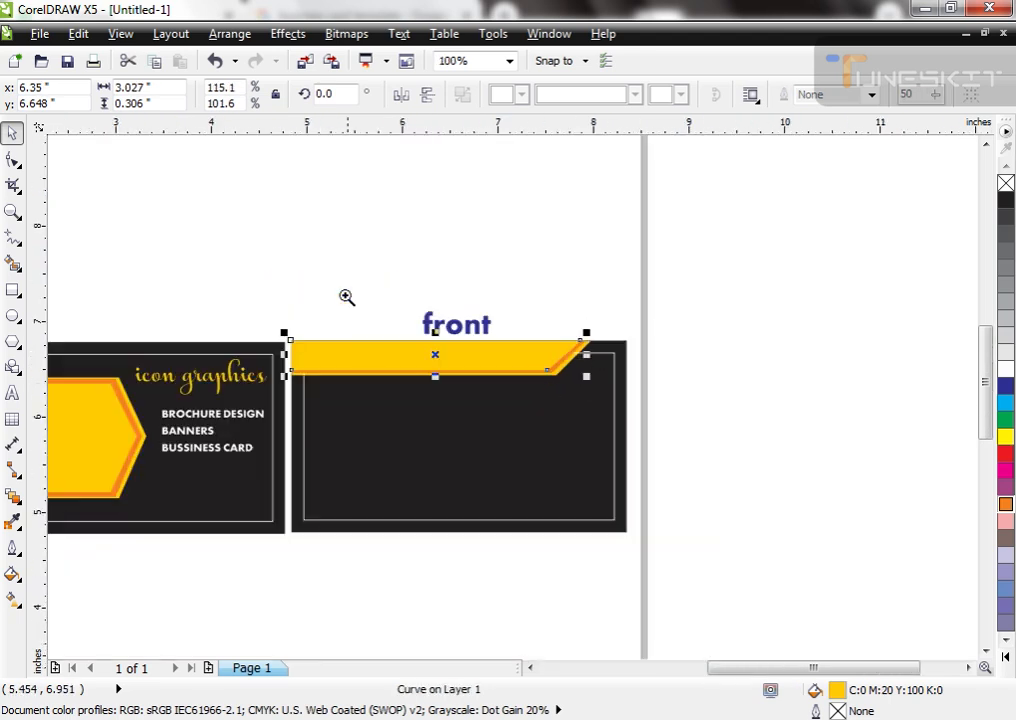
pyautogui.scroll(2, 461, 453)
pyautogui.scroll(-2, 600, 318)
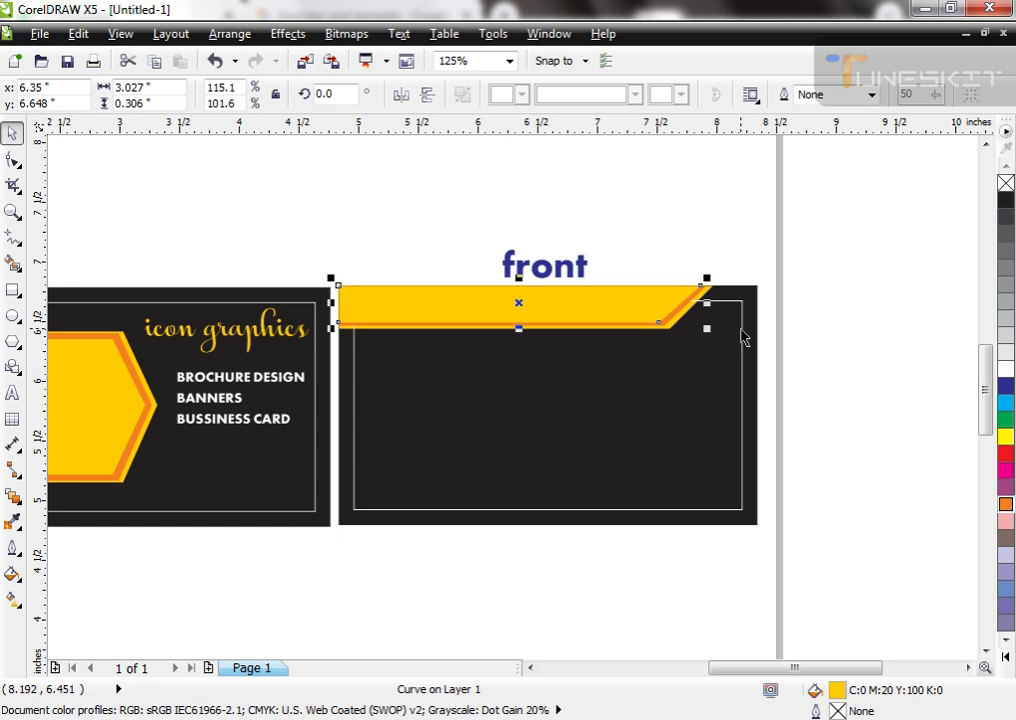
pyautogui.click(740, 329)
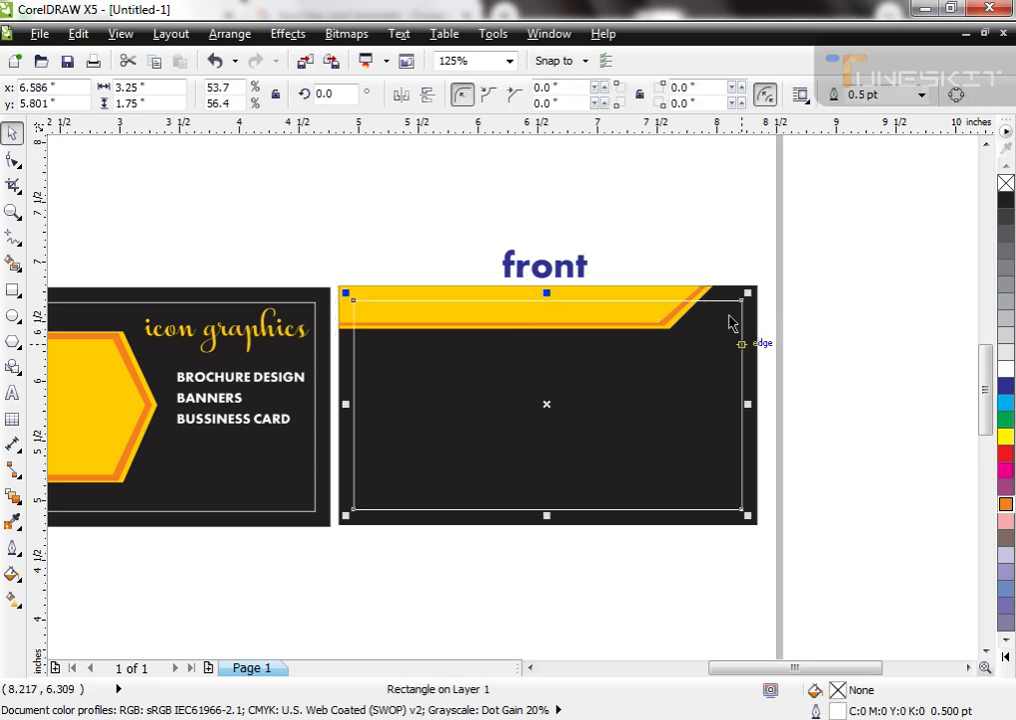
# Step: Copy the three band layers, mirror the copy both ways and align it to the second card's bottom and right edges
pyautogui.moveTo(730, 270); pyautogui.dragTo(298, 402)
pyautogui.moveTo(525, 283); pyautogui.dragTo(530, 377)
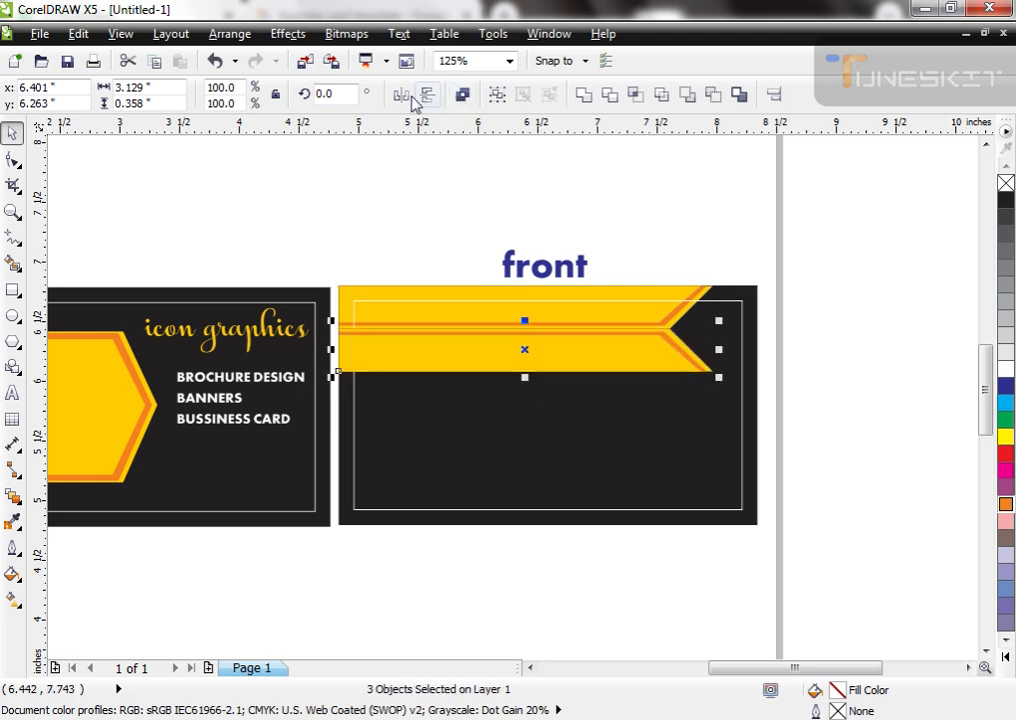
pyautogui.click(424, 96)
pyautogui.keyDown('shift'); pyautogui.click(749, 460); pyautogui.keyUp('shift')
pyautogui.press('b')
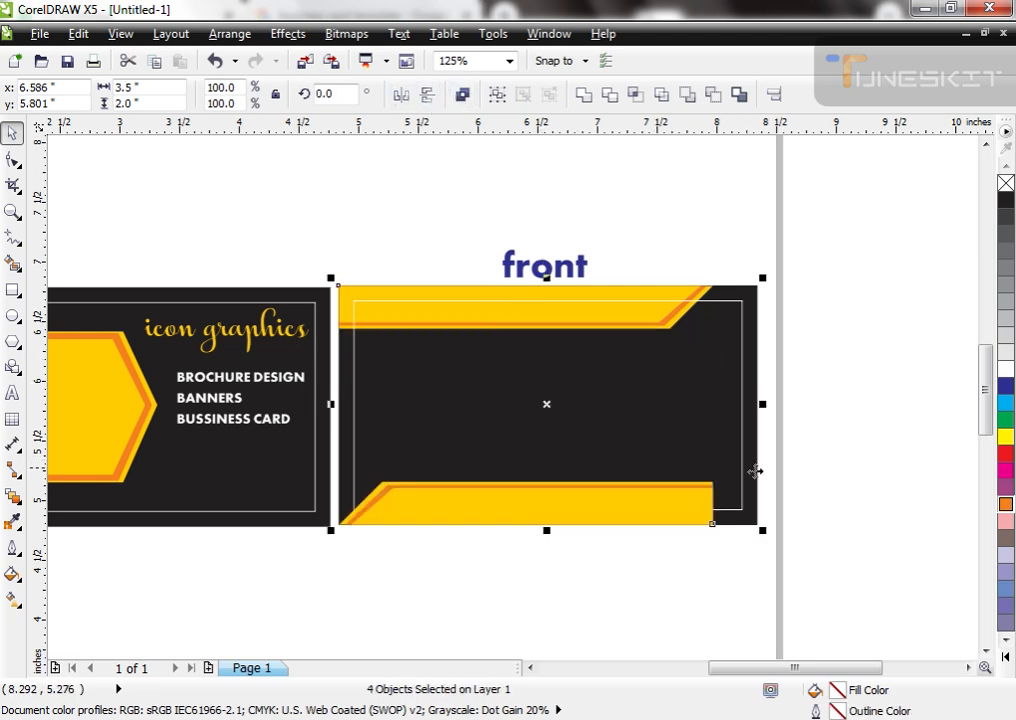
pyautogui.press('r')
pyautogui.click(845, 562)
# Step: Scale the lower band down to about 2.003 by 0.229 inches in its corner and bring the white frame in front of it
pyautogui.moveTo(837, 418); pyautogui.dragTo(380, 545)
pyautogui.moveTo(376, 475); pyautogui.dragTo(460, 497)
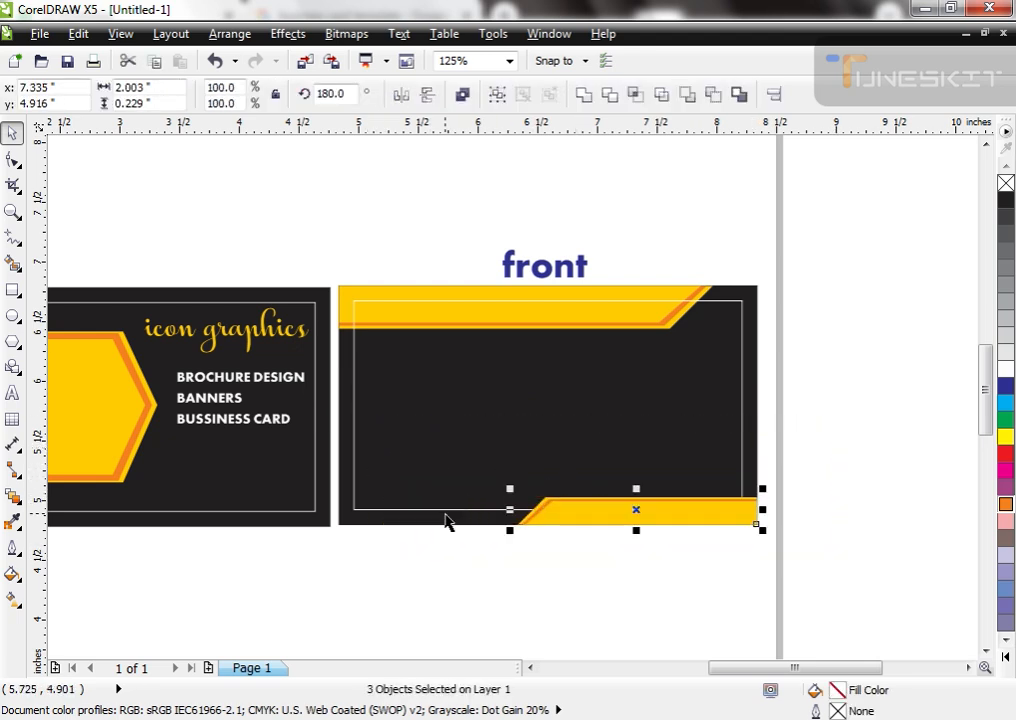
pyautogui.click(444, 512)
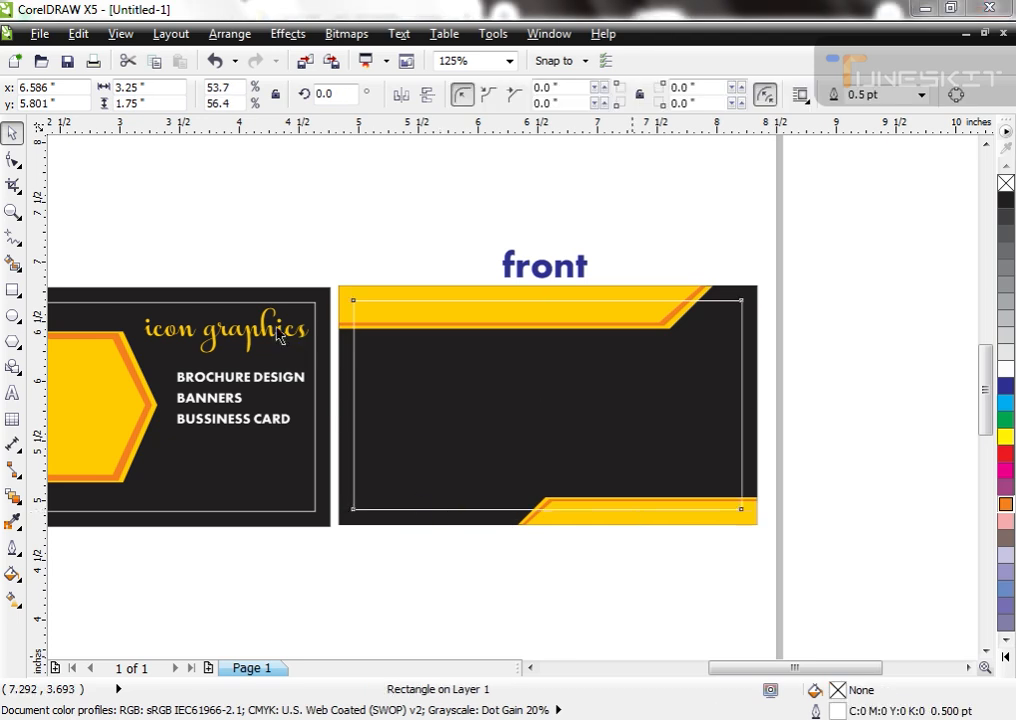
# Step: Add an enlarged copy of the yellow "icon graphics" name to the second card and centre it on the black background
pyautogui.moveTo(280, 338); pyautogui.dragTo(741, 470)
pyautogui.keyDown('shift'); pyautogui.click(667, 452); pyautogui.keyUp('shift')
pyautogui.press('c')
pyautogui.press('e')
pyautogui.click(658, 567)
pyautogui.scroll(-1, 648, 472)
pyautogui.scroll(3, 648, 478)
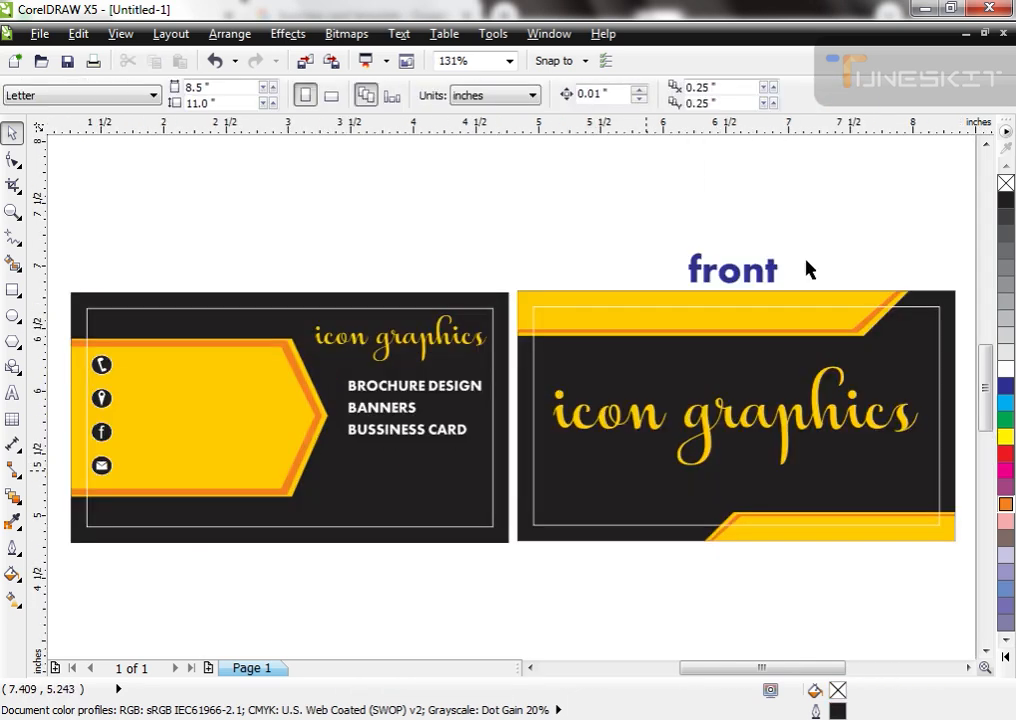
# Step: Copy the "front" label above the first card and change the second card's label to "Back"
pyautogui.moveTo(764, 281); pyautogui.dragTo(362, 284)
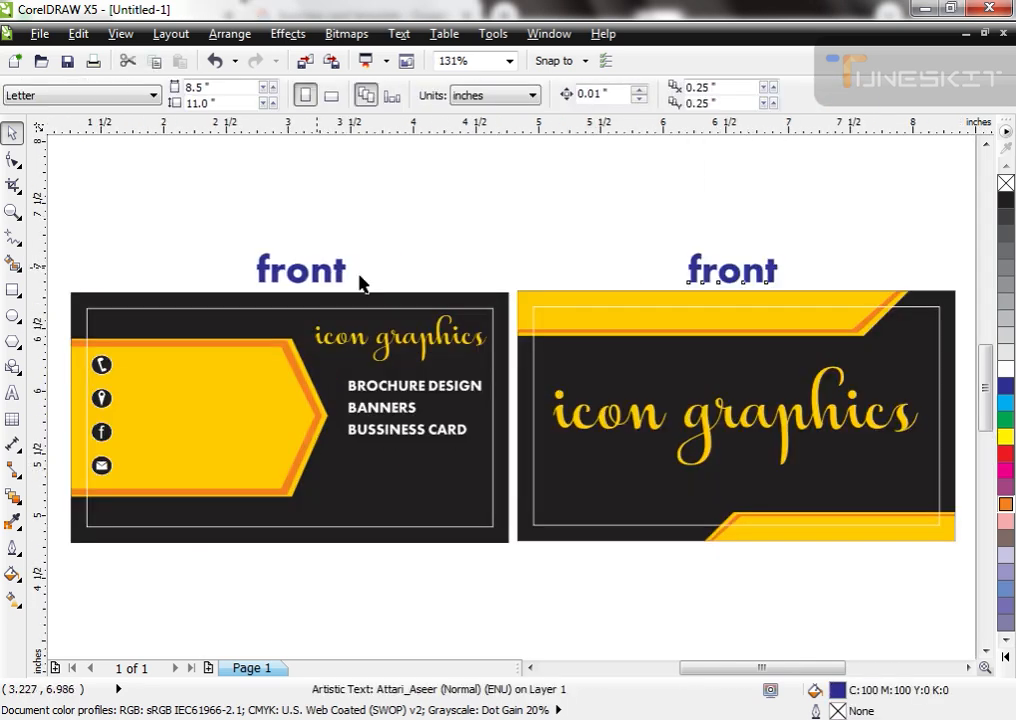
pyautogui.click(695, 267)
pyautogui.press('F8')
pyautogui.hotkey('ctrl', 'a')
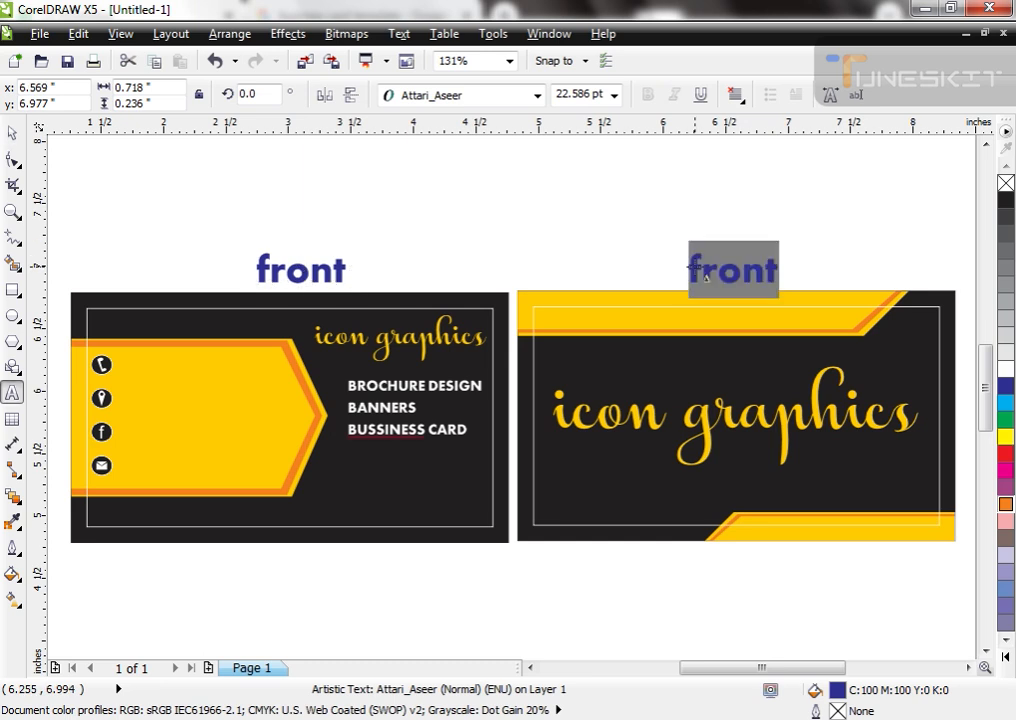
pyautogui.write('Back')
pyautogui.hotkey('ctrl', 'space')
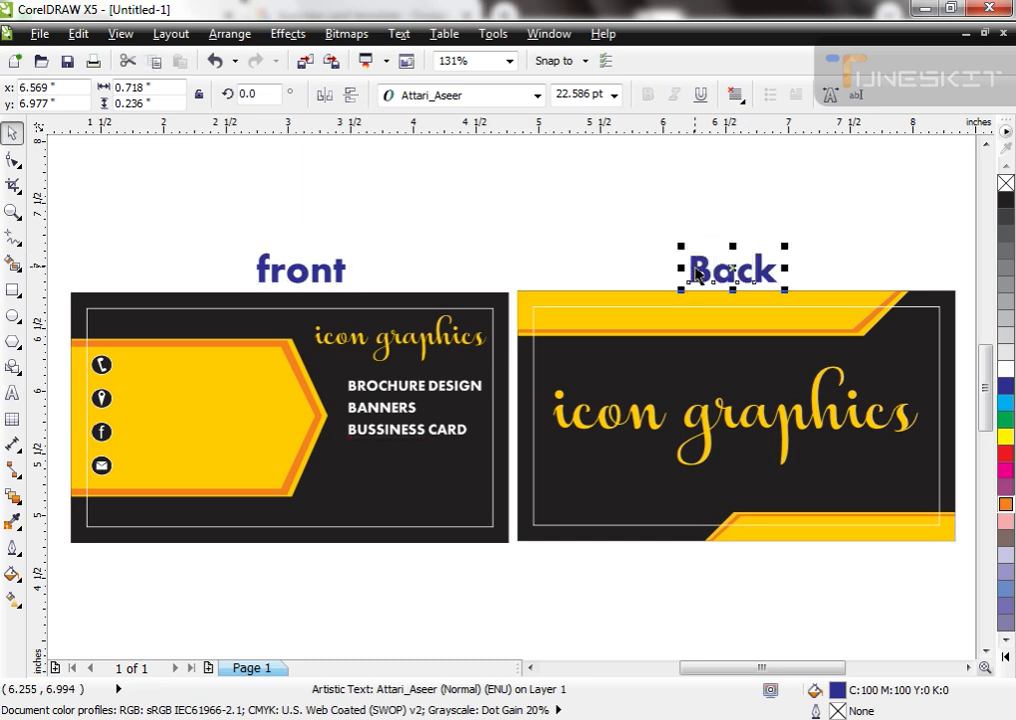
pyautogui.click(590, 234)
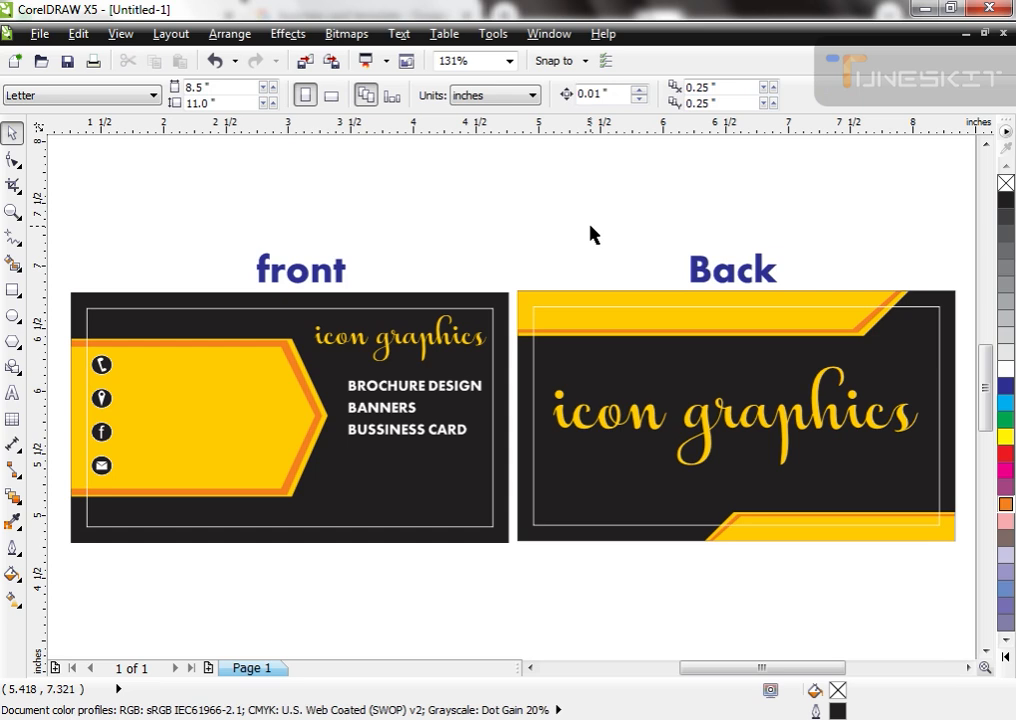